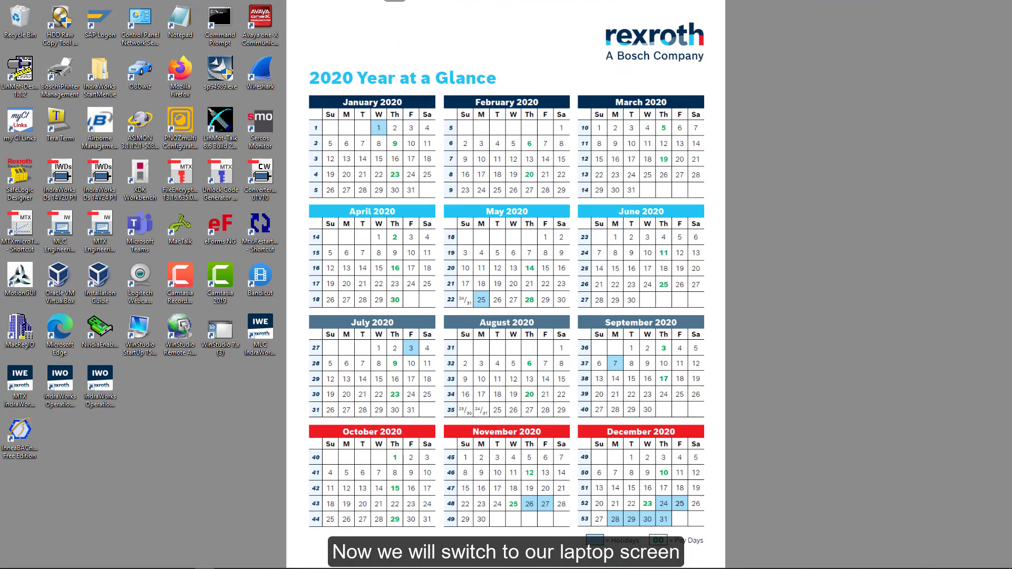
# Launch Innea BACnet Explorer, dismiss the Free Edition notice and search the local network for devices.
pyautogui.doubleClick(19, 434)
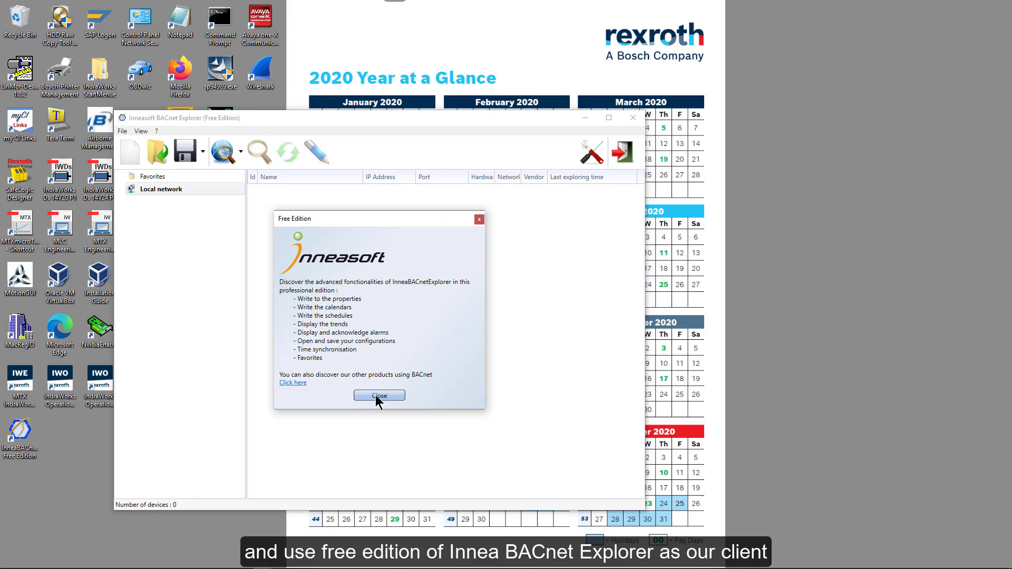
pyautogui.click(377, 396)
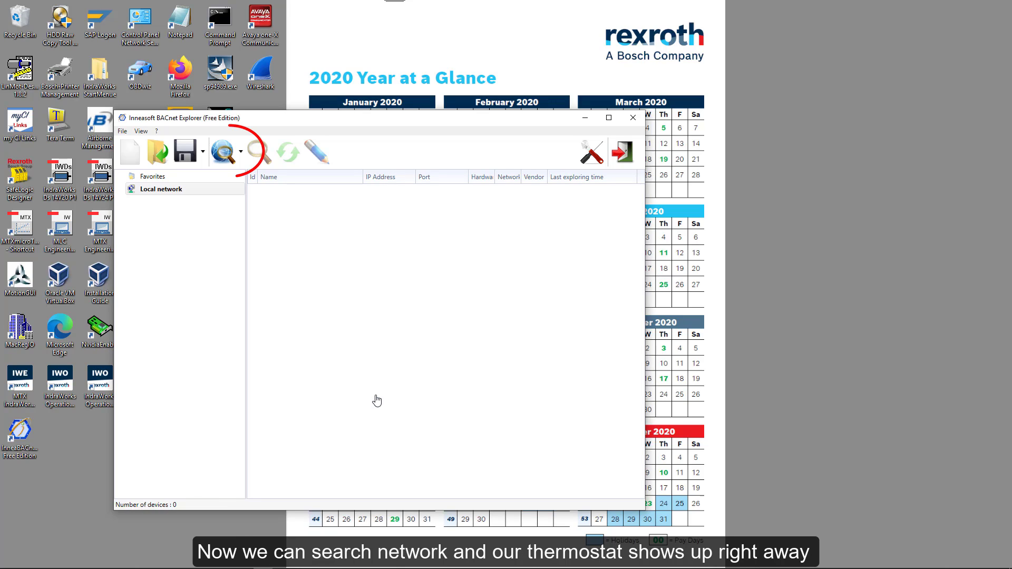
pyautogui.click(224, 157)
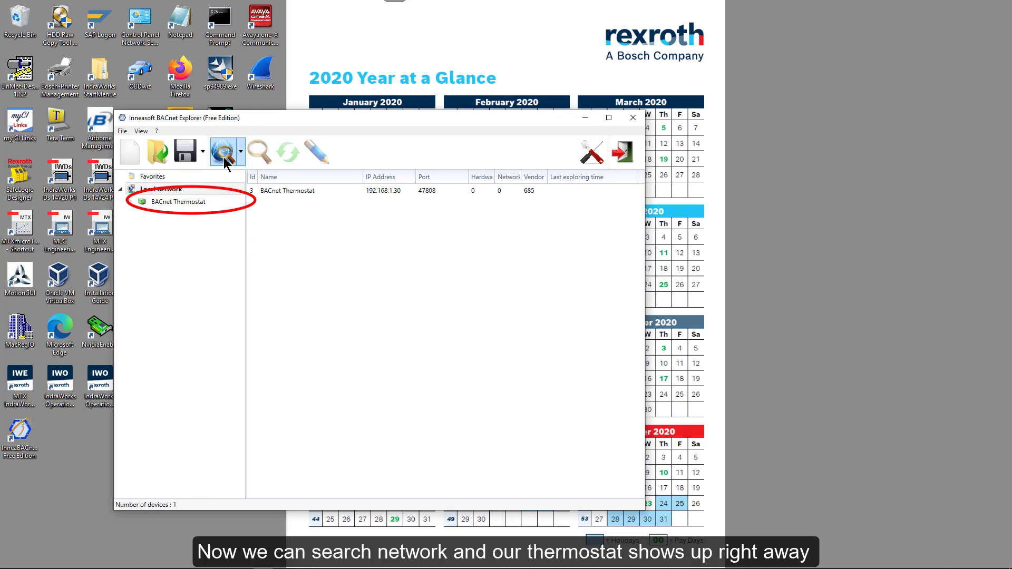
# List the BACnet Thermostat's Analog Input objects and refresh them to read their live values.
pyautogui.click(164, 202)
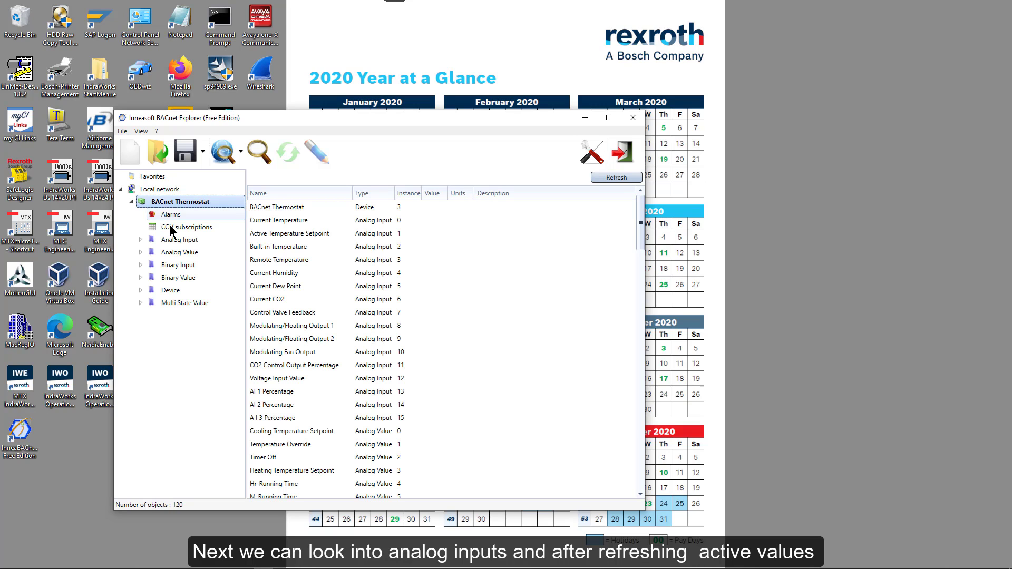
pyautogui.click(170, 240)
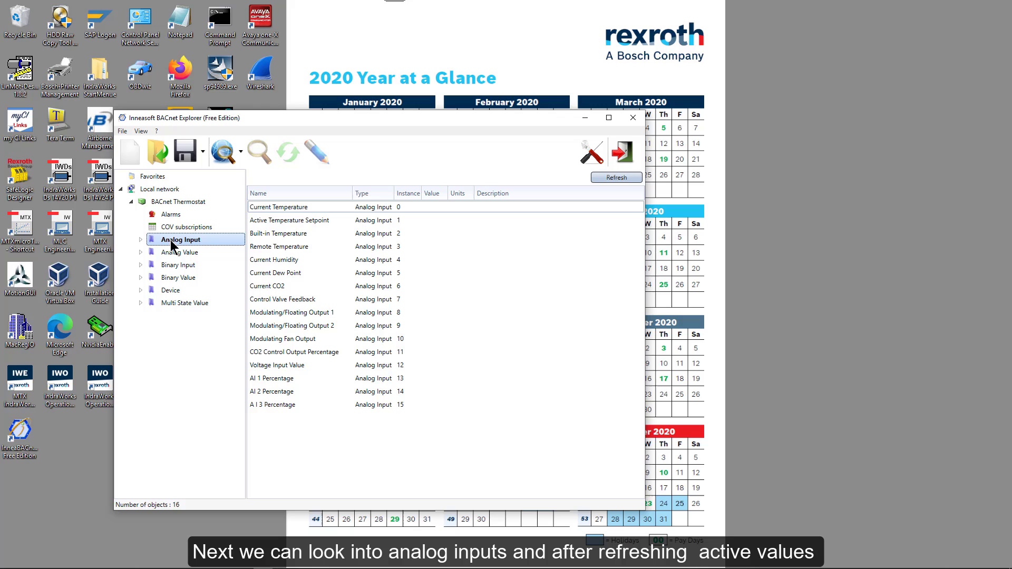
pyautogui.click(616, 180)
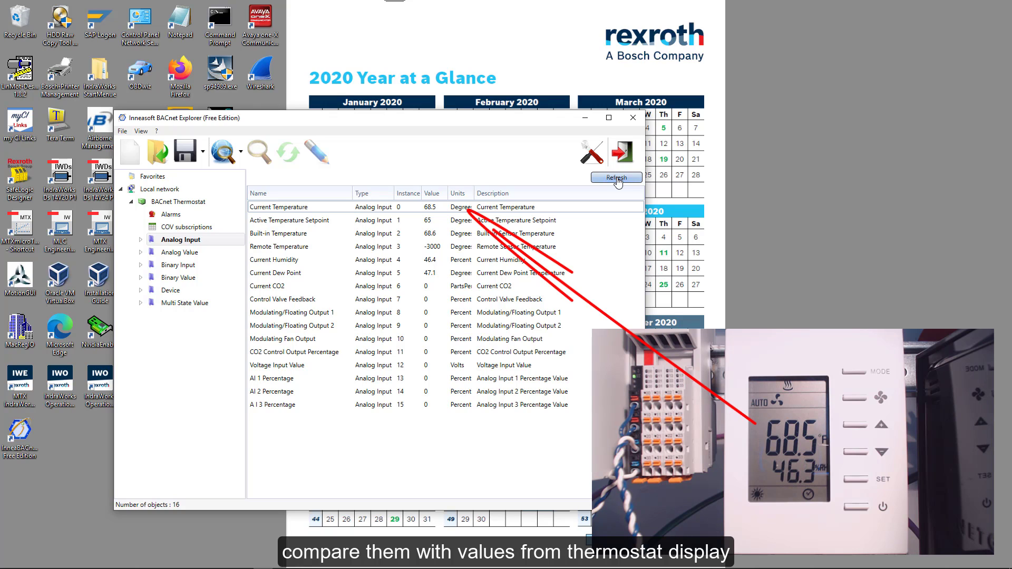
pyautogui.click(617, 180)
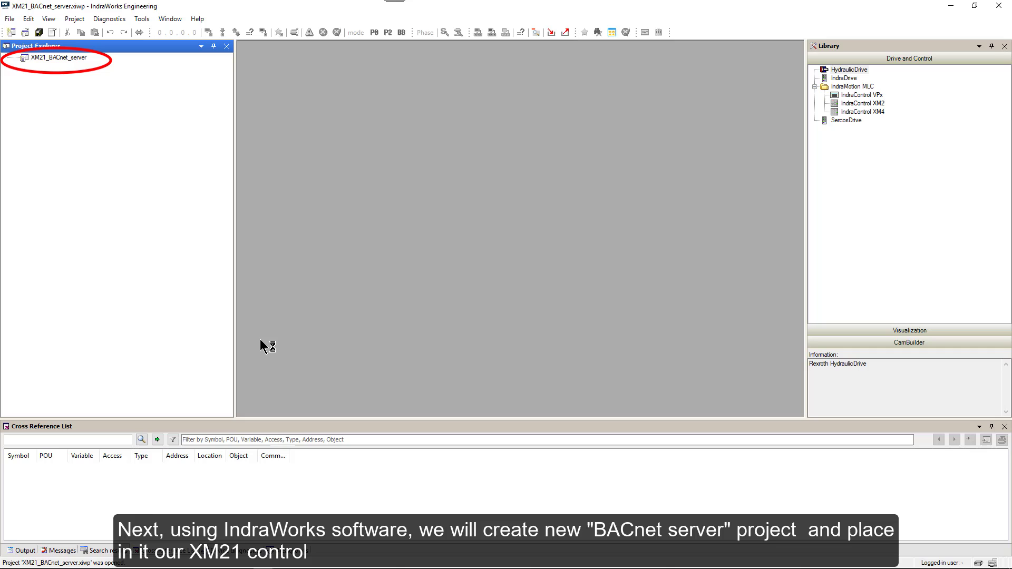
# Add an IndraControl XM2 control, test its connection and enable the BACnet function package.
pyautogui.moveTo(851, 101); pyautogui.dragTo(59, 62)
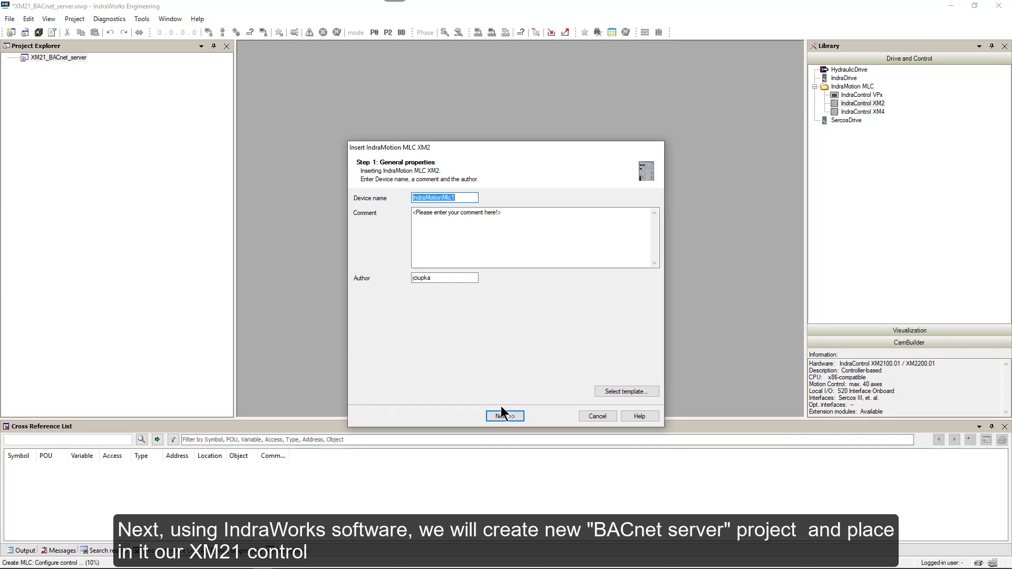
pyautogui.click(501, 414)
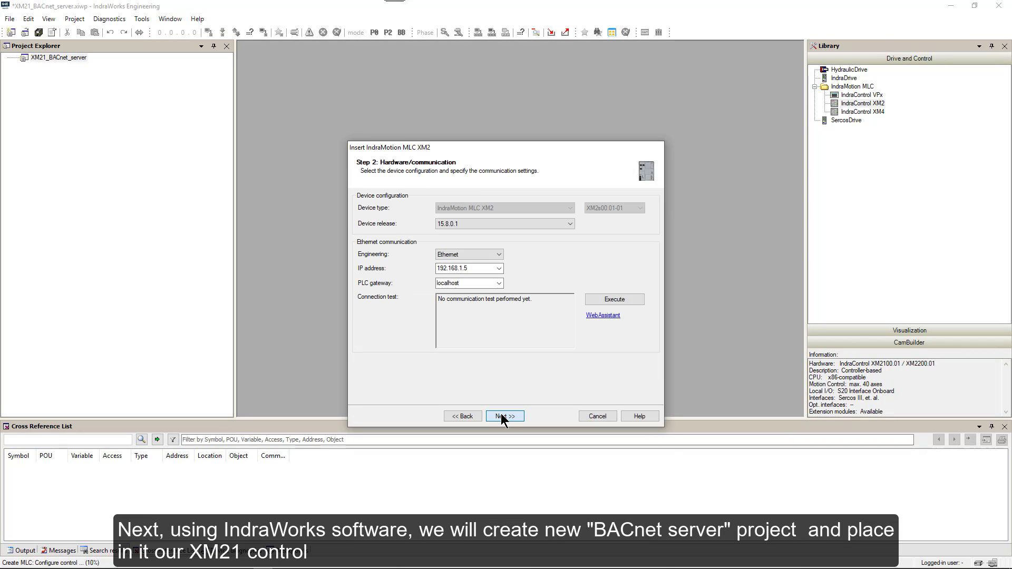
pyautogui.click(608, 299)
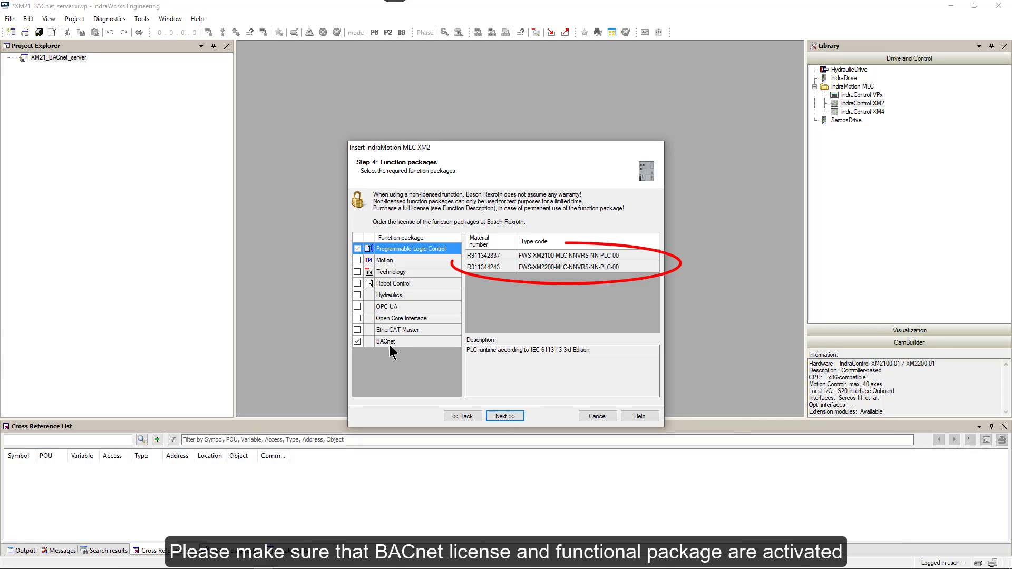
pyautogui.click(385, 343)
pyautogui.click(385, 343)
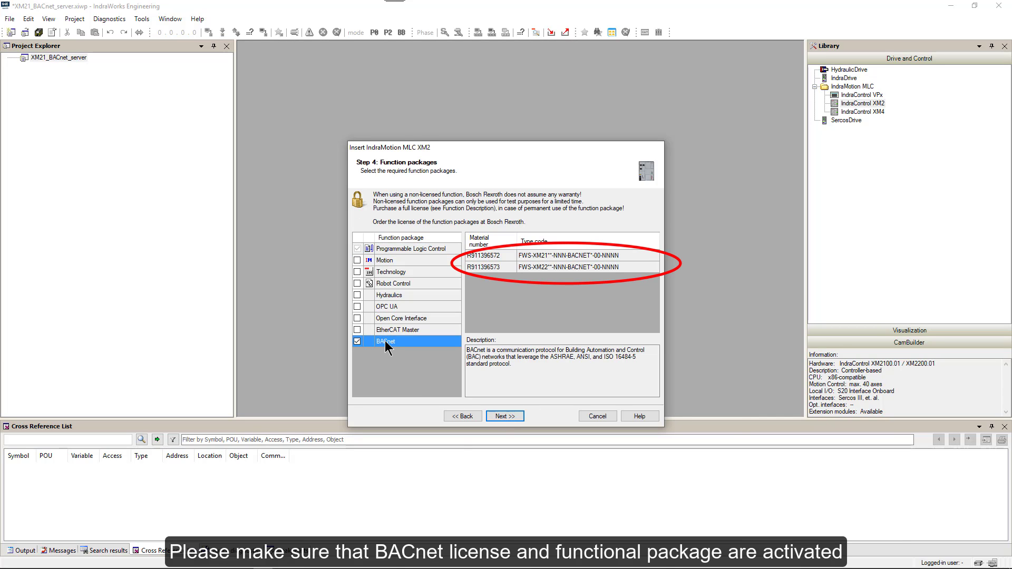
pyautogui.click(509, 420)
pyautogui.click(480, 417)
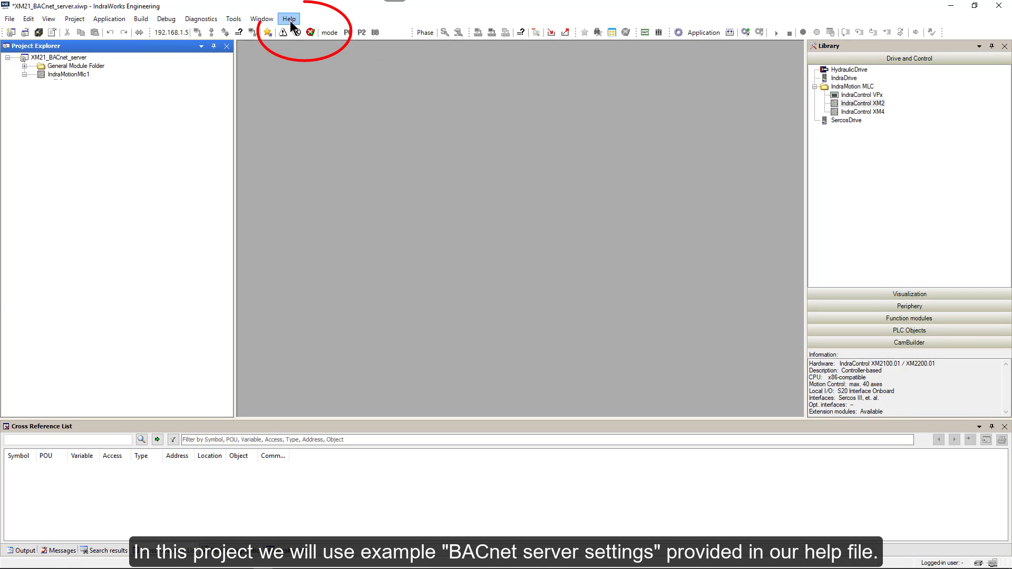
# Look up 'BACnet server settings' in the online help index using the keyword BACN.
pyautogui.click(290, 19)
pyautogui.click(300, 33)
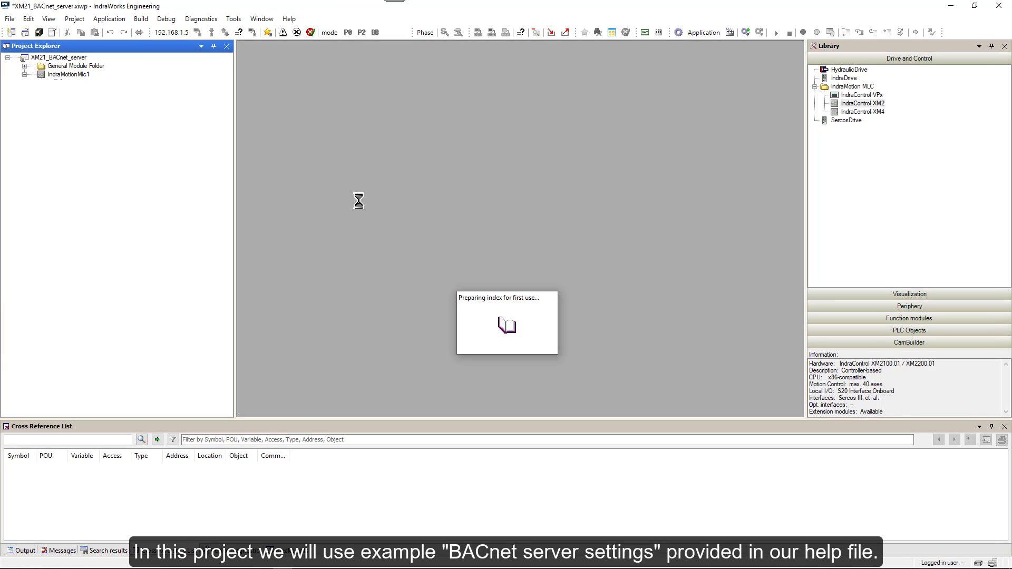
pyautogui.click(45, 51)
pyautogui.write('BACN')
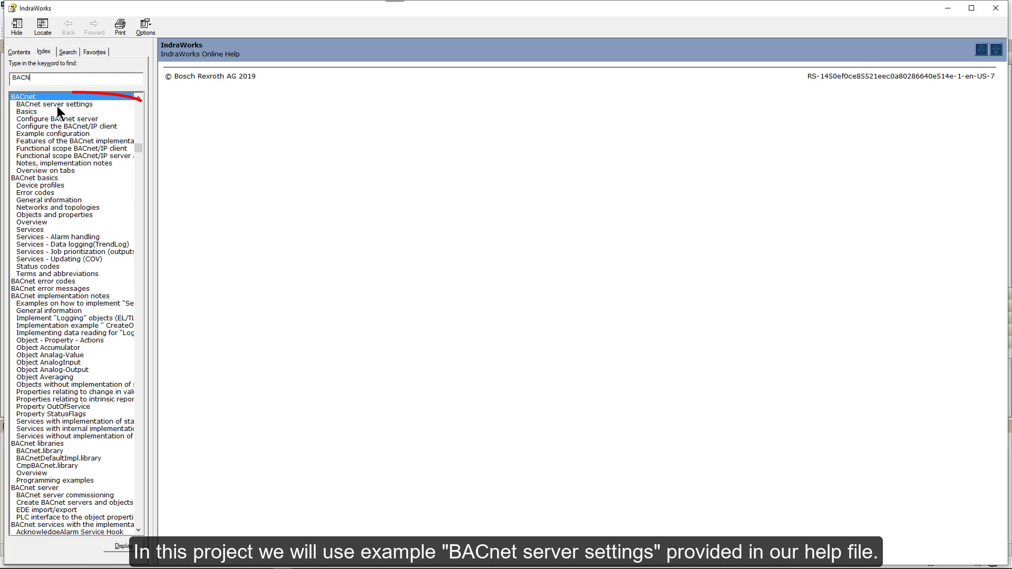
pyautogui.click(56, 106)
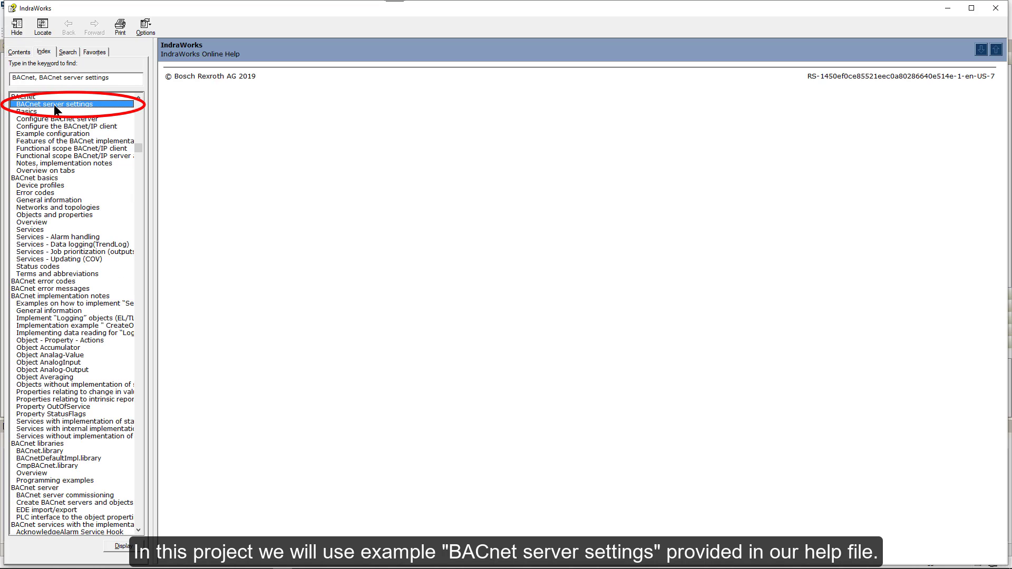
pyautogui.doubleClick(54, 104)
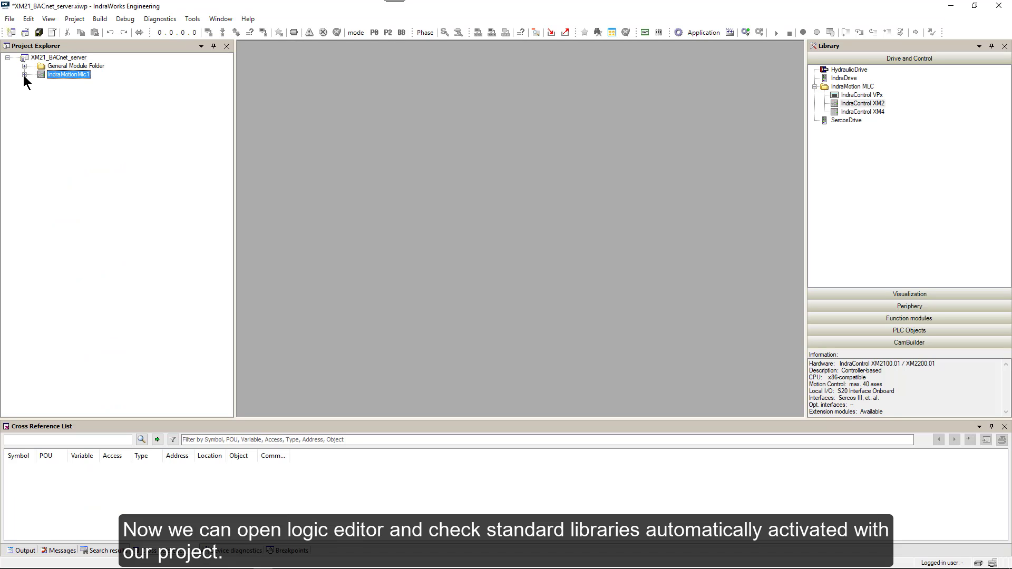
# Open the Library Manager under IndraMotionMlc1 > Logic > Application and enlarge its library list.
pyautogui.click(24, 74)
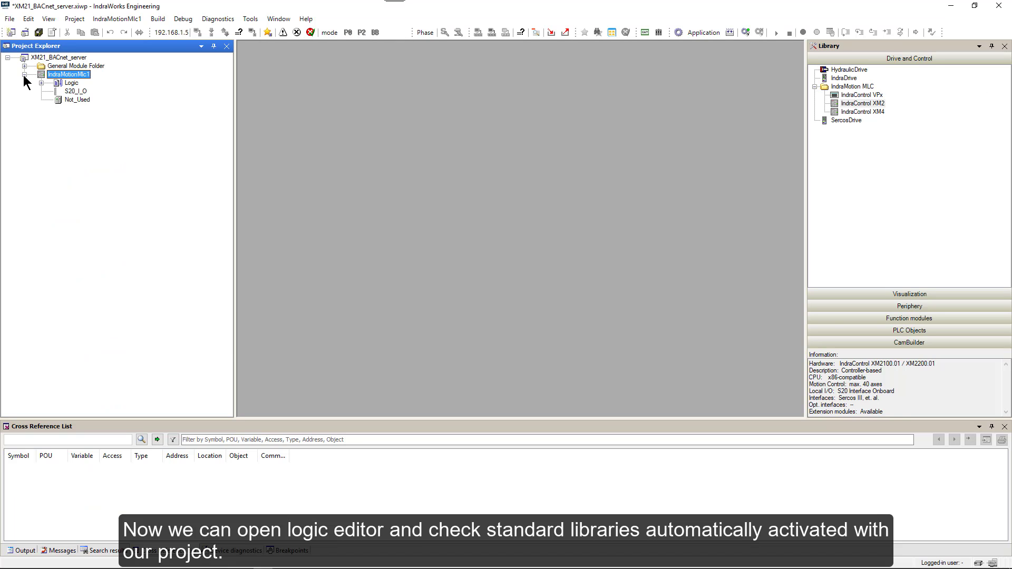
pyautogui.click(42, 82)
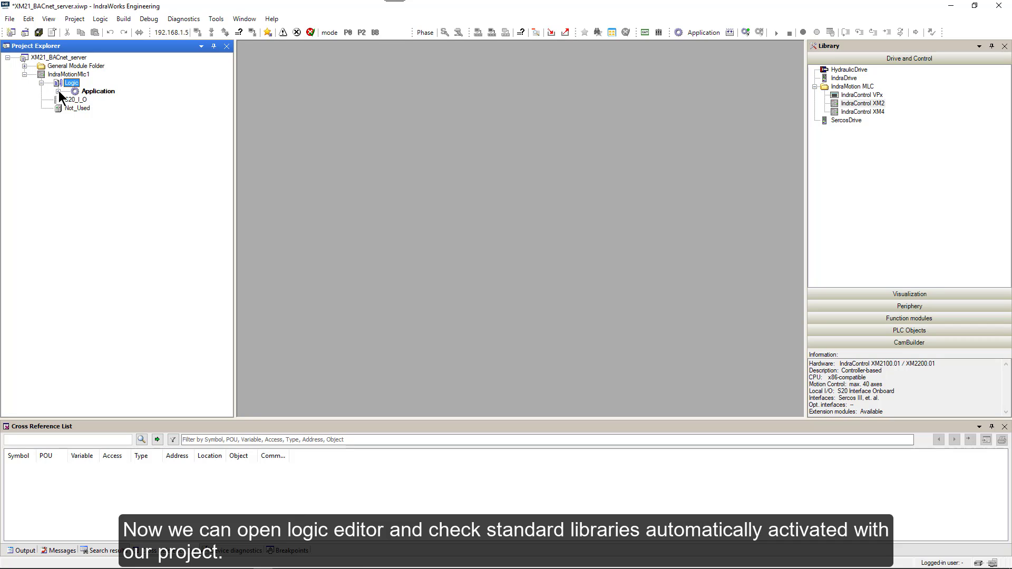
pyautogui.click(59, 91)
pyautogui.doubleClick(111, 109)
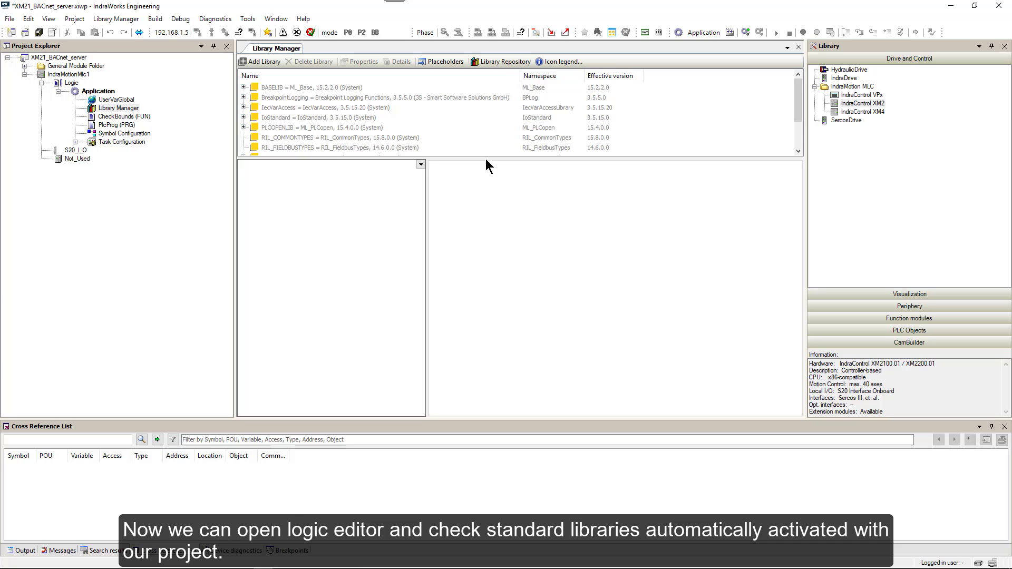
pyautogui.moveTo(485, 158); pyautogui.dragTo(490, 255)
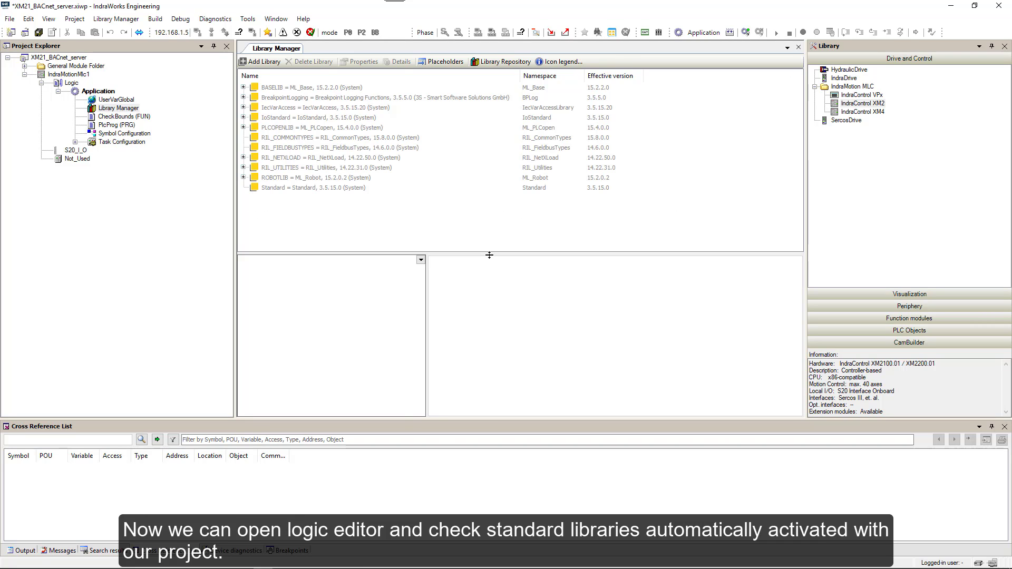
# Add a BACnet Server node under IndraMotionMlc1, then bring up Add Library in the Library Manager.
pyautogui.rightClick(67, 77)
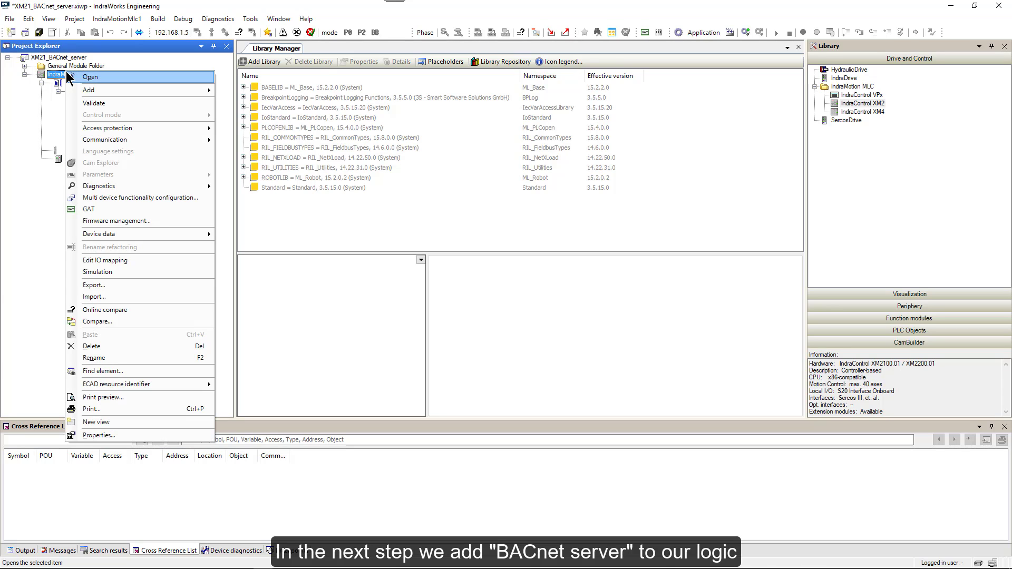
pyautogui.moveTo(89, 92)
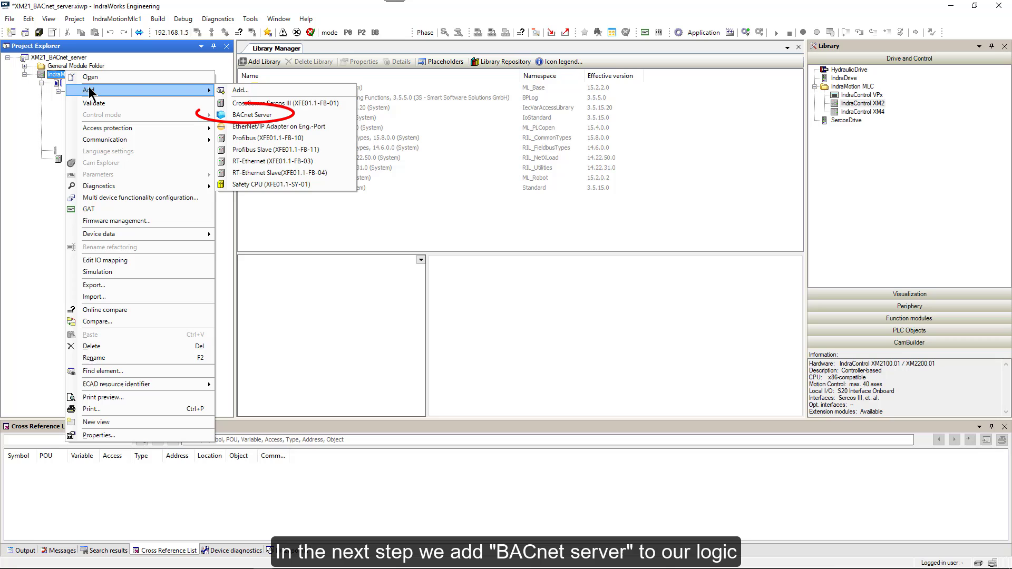
pyautogui.click(235, 115)
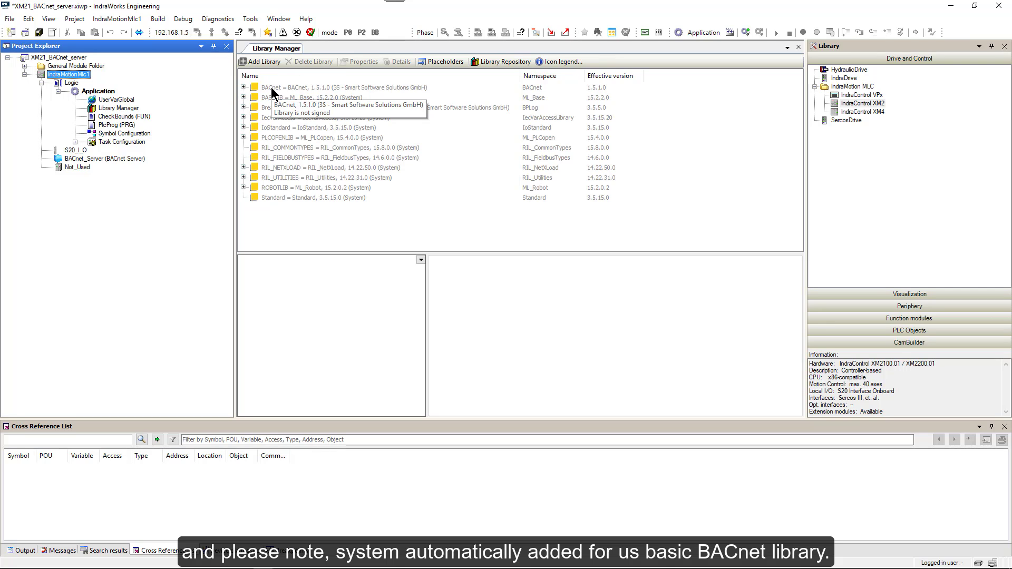
pyautogui.click(260, 63)
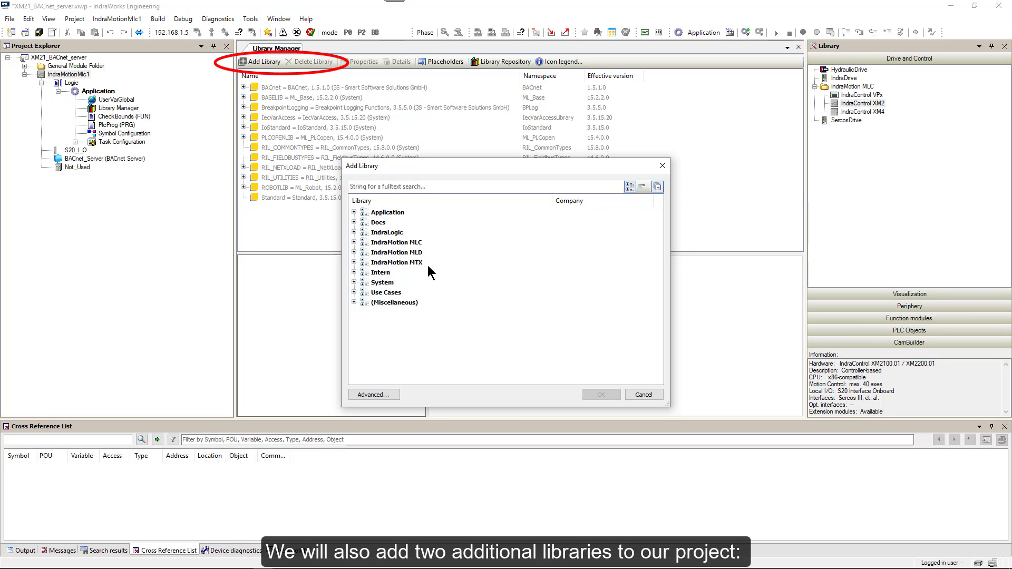
# Add the BACnetDefaultImpl library from the Intern > BACnet group.
pyautogui.click(354, 272)
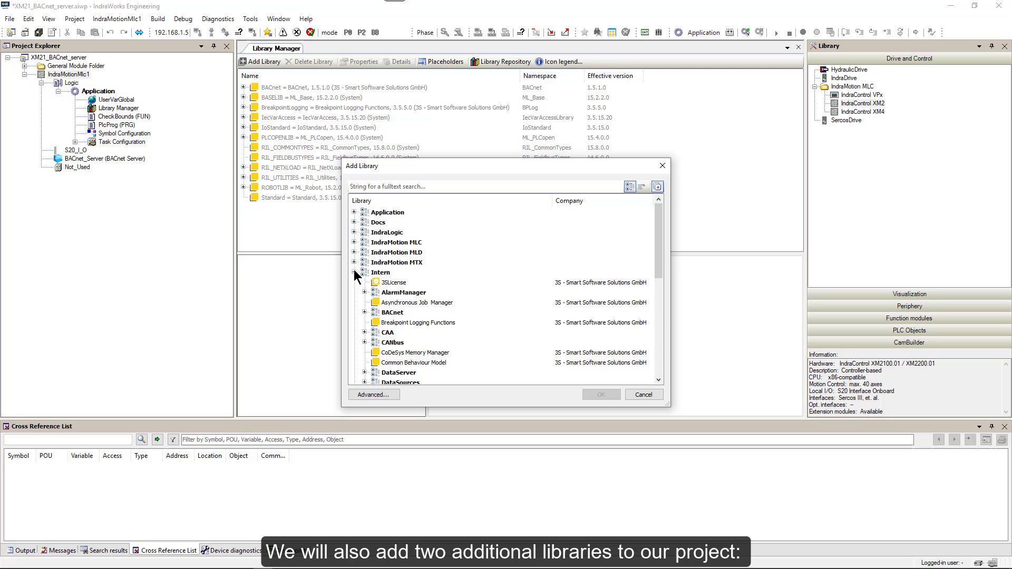
pyautogui.click(364, 312)
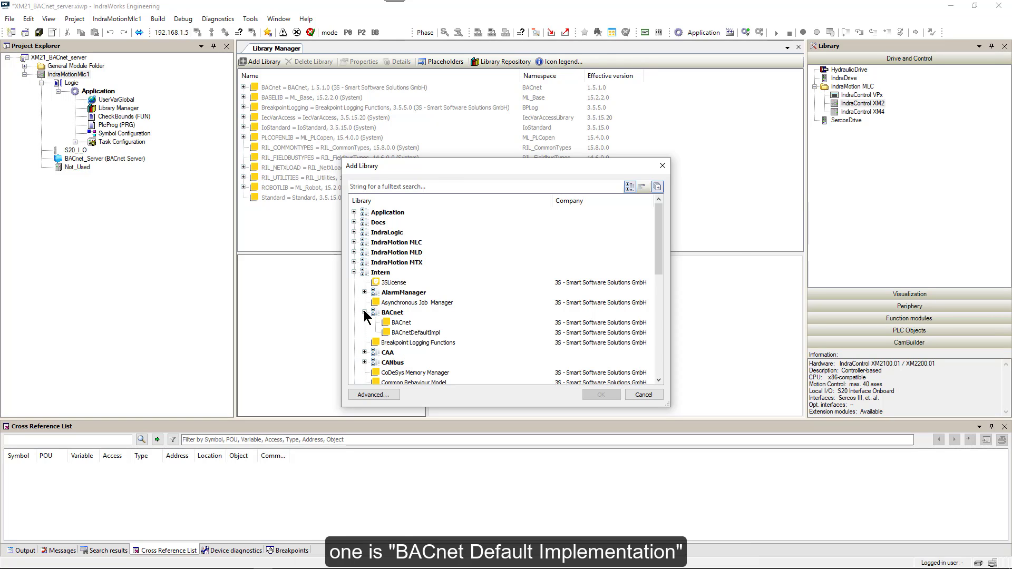
pyautogui.doubleClick(411, 333)
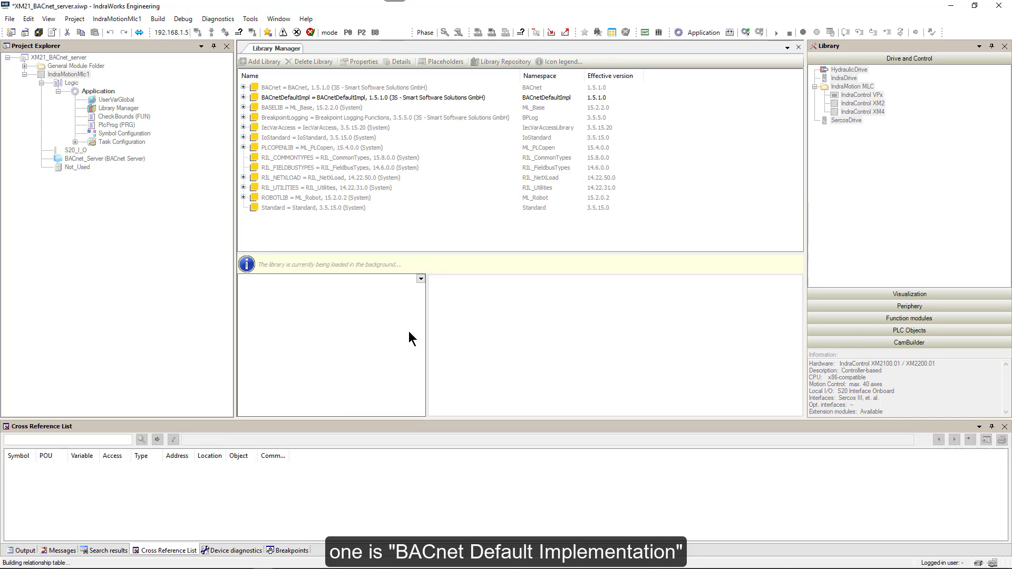
# Add the SysTimeRtc library from the System library group.
pyautogui.click(253, 62)
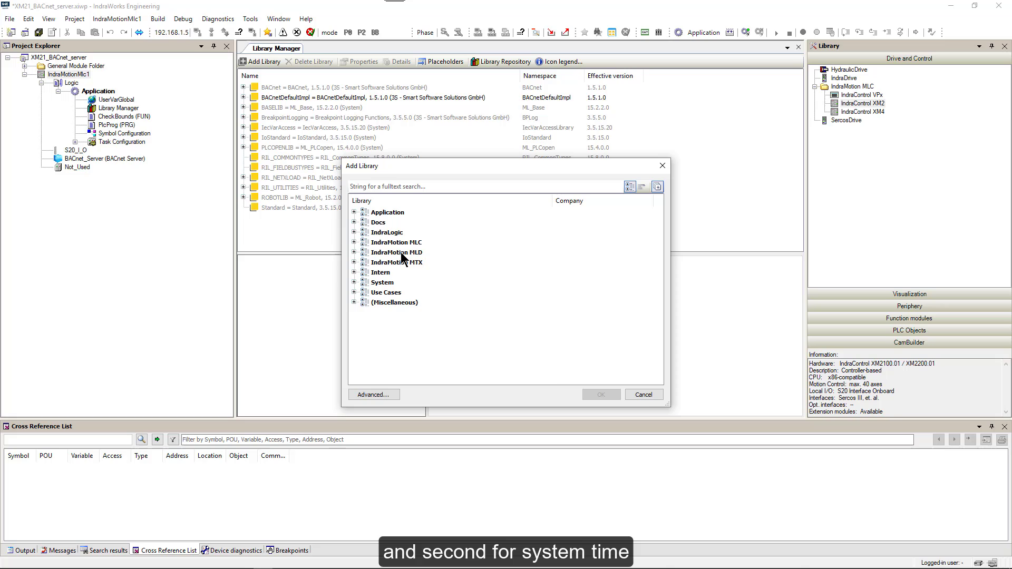
pyautogui.click(354, 282)
pyautogui.click(350, 302)
pyautogui.moveTo(658, 221); pyautogui.dragTo(661, 353)
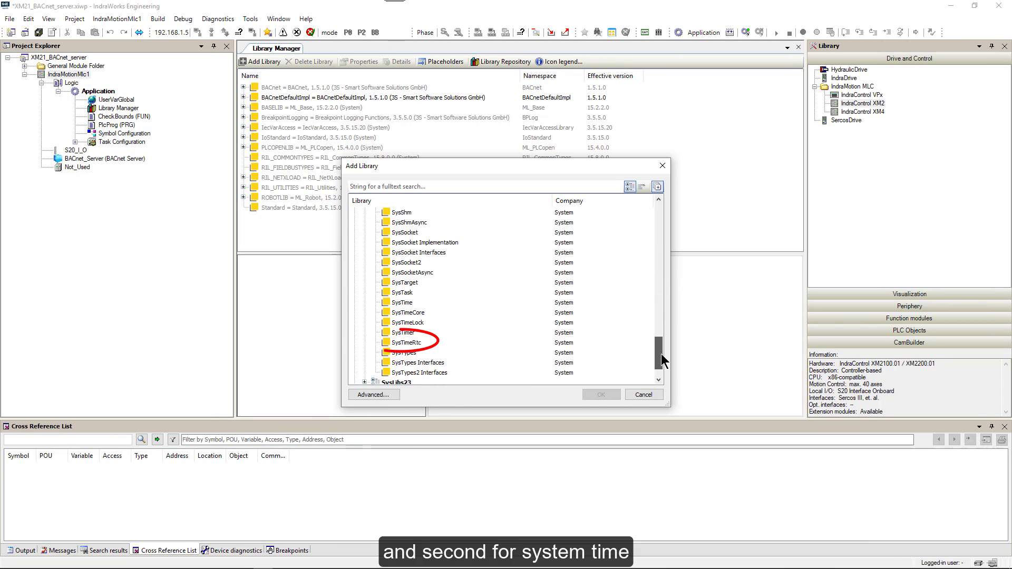
pyautogui.doubleClick(402, 344)
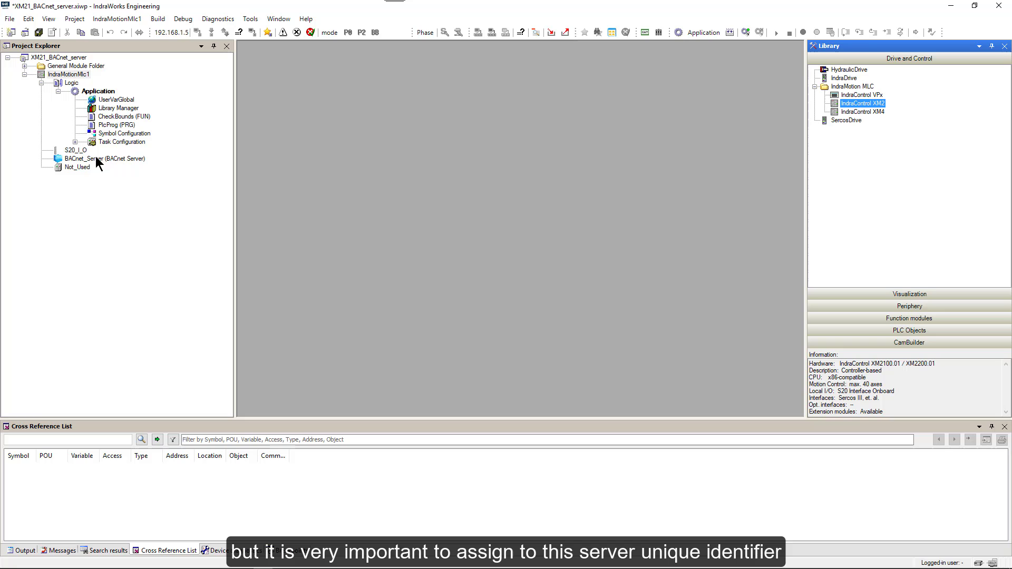
# Change the BACnet_Server's InstanceNumber device property from 1 to 21.
pyautogui.doubleClick(96, 158)
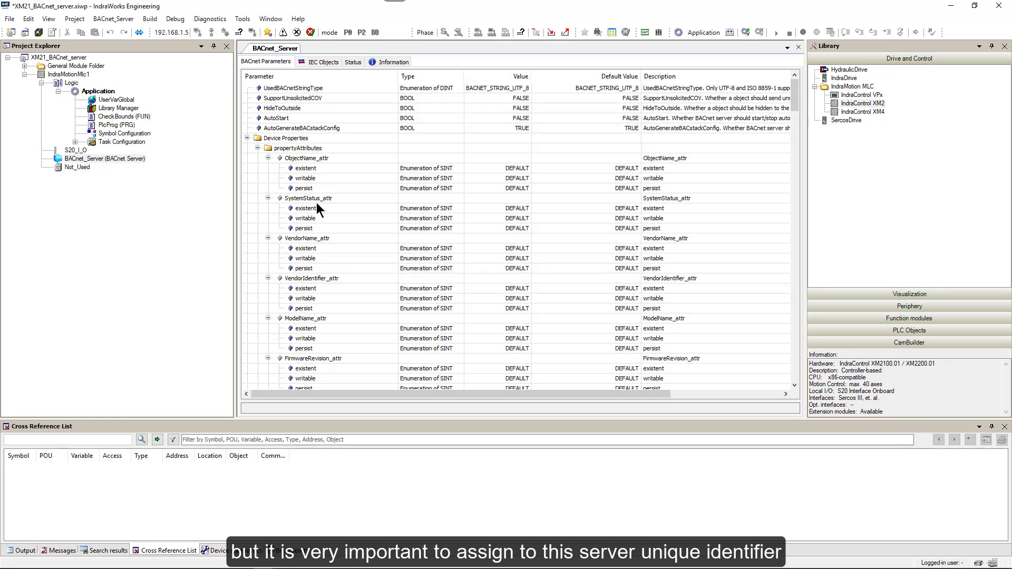
pyautogui.click(257, 147)
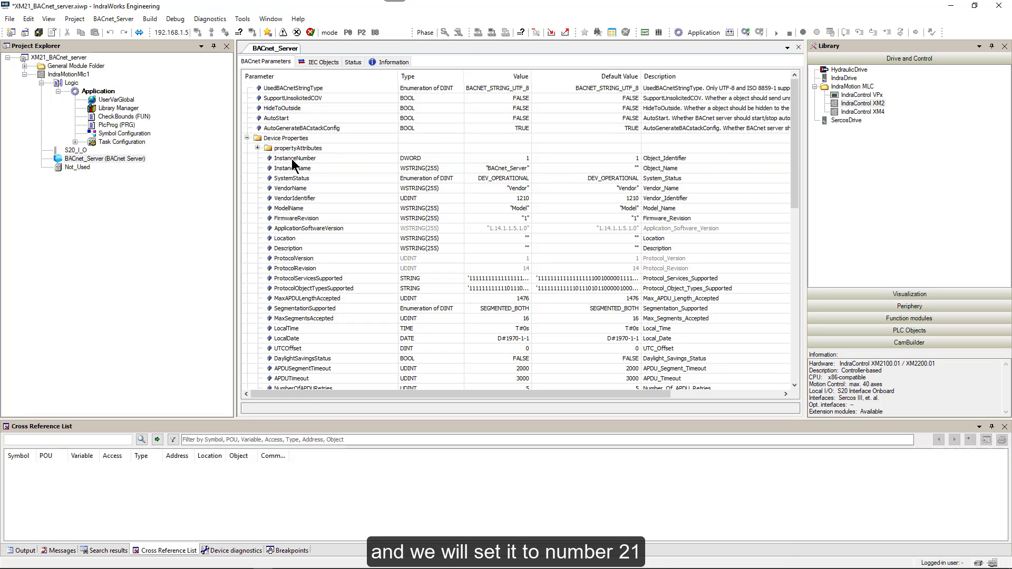
pyautogui.click(318, 158)
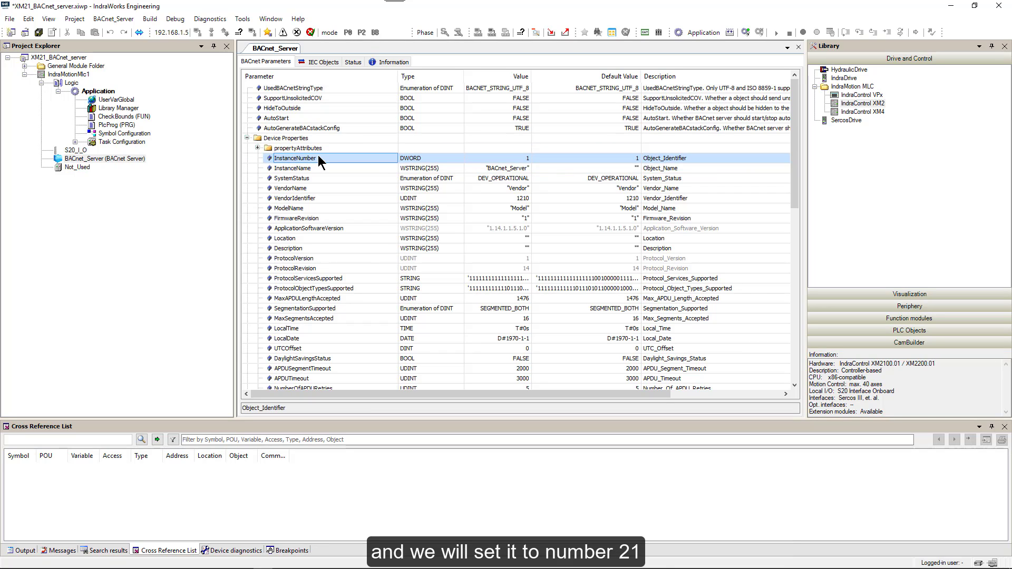
pyautogui.doubleClick(525, 158)
pyautogui.write('21')
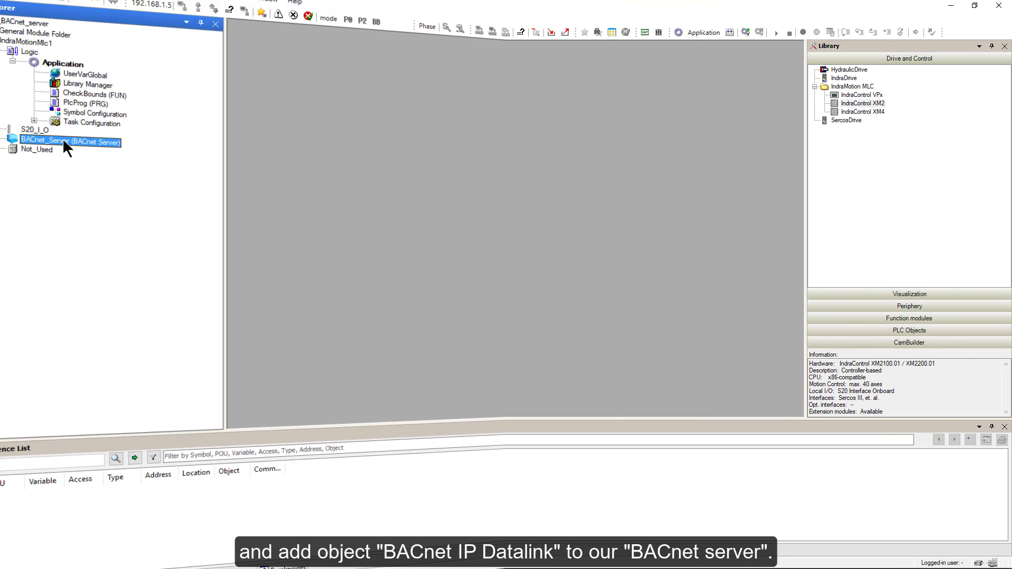
# Add a BACnet IP datalink device under BACnet_Server.
pyautogui.rightClick(99, 161)
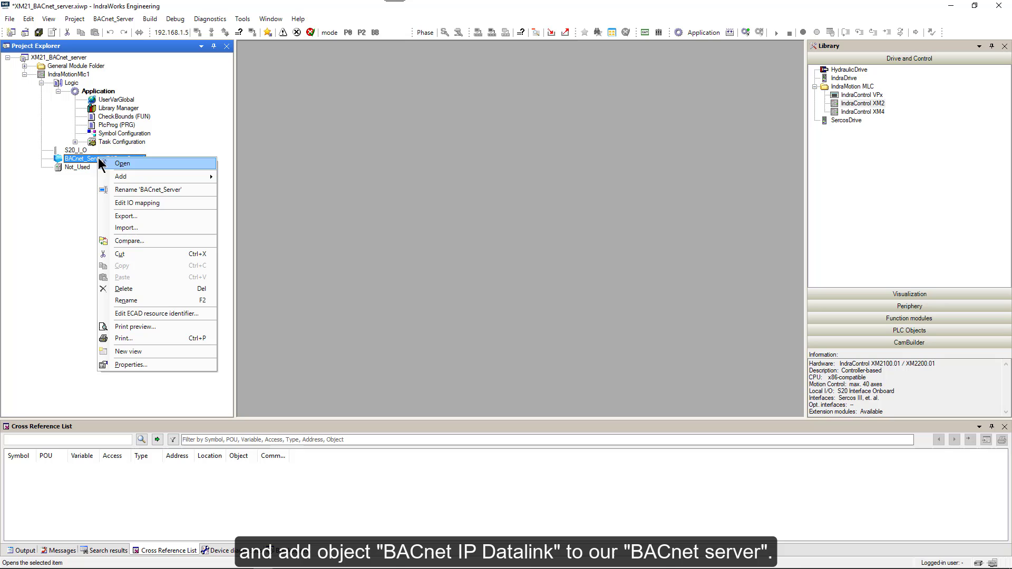
pyautogui.moveTo(116, 177)
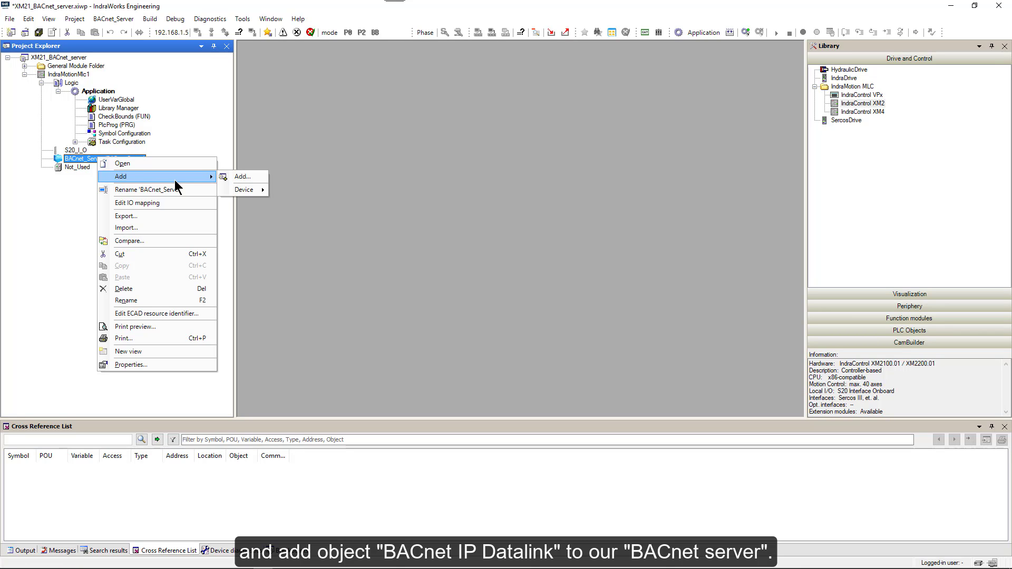
pyautogui.moveTo(243, 188)
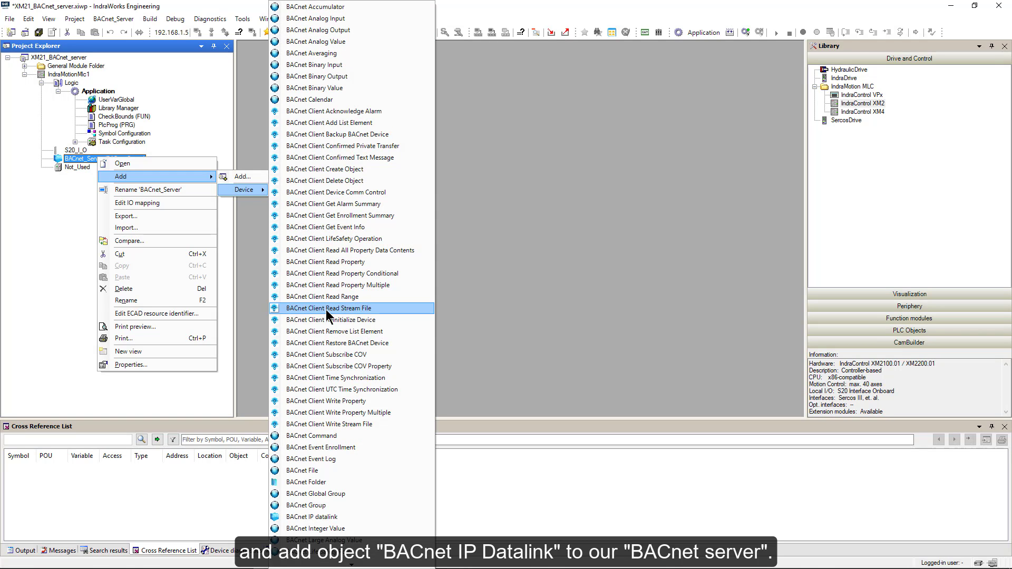
pyautogui.click(296, 517)
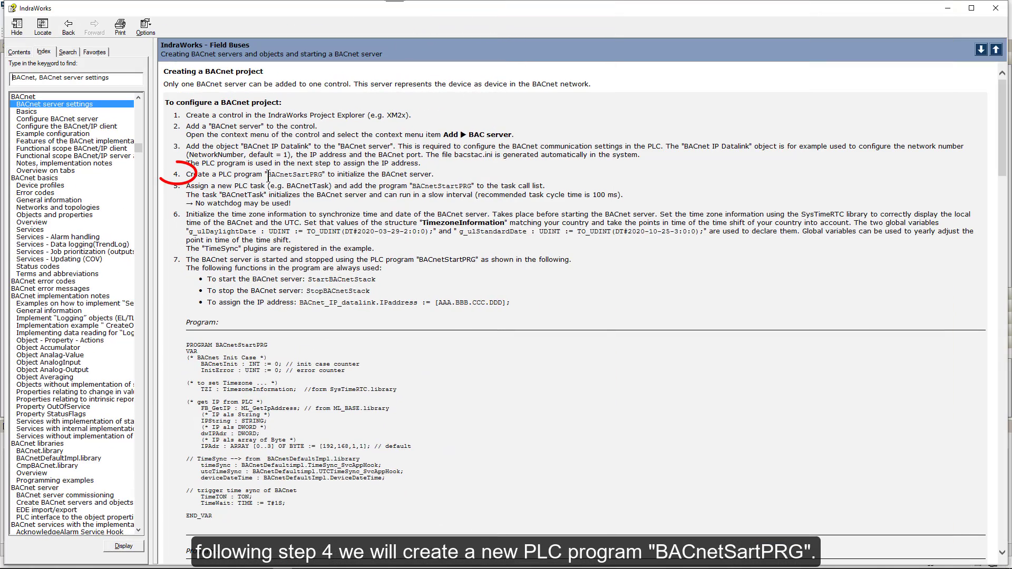
# Create a Structured Text program named BACnetSartPRG under Application, using the name copied from help step 4.
pyautogui.moveTo(268, 175); pyautogui.dragTo(316, 178)
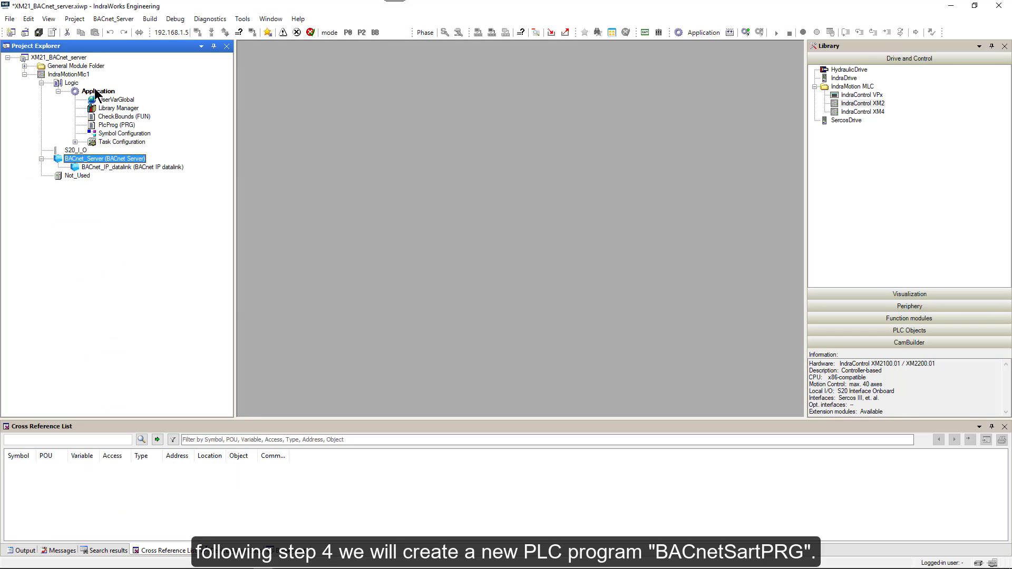
pyautogui.click(97, 91)
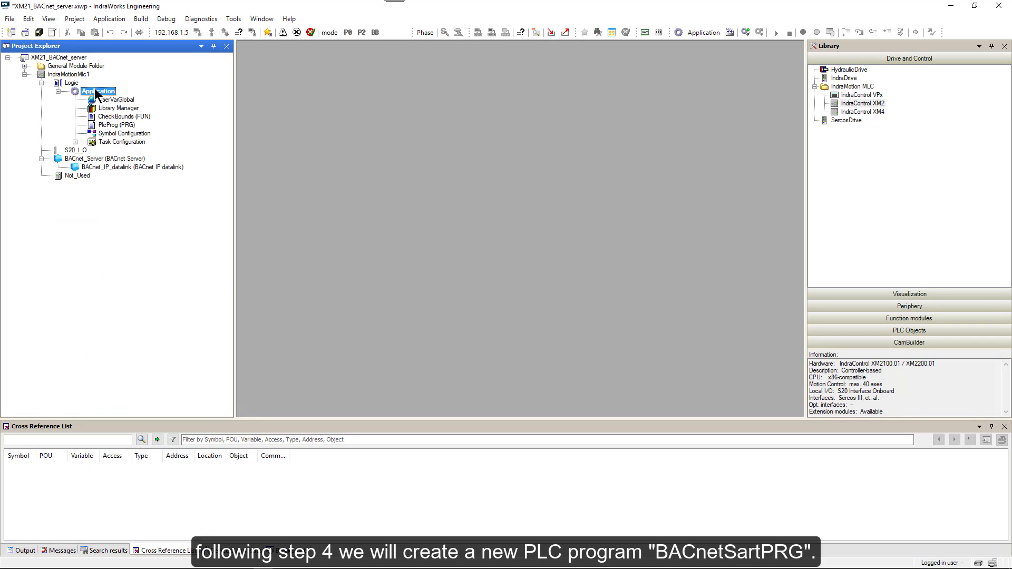
pyautogui.rightClick(98, 92)
pyautogui.moveTo(126, 95)
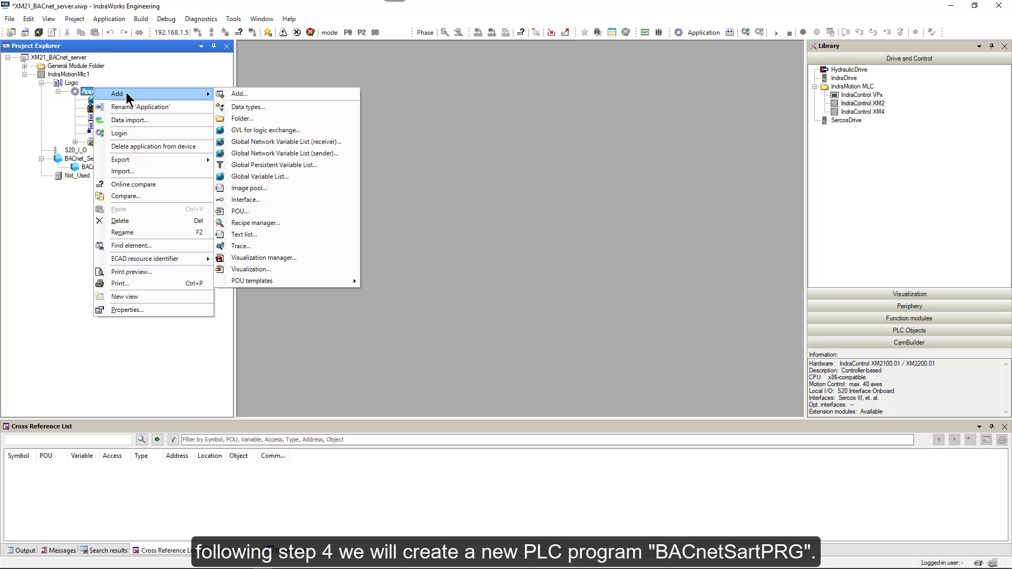
pyautogui.click(234, 208)
pyautogui.write('BACnetSartPRG')
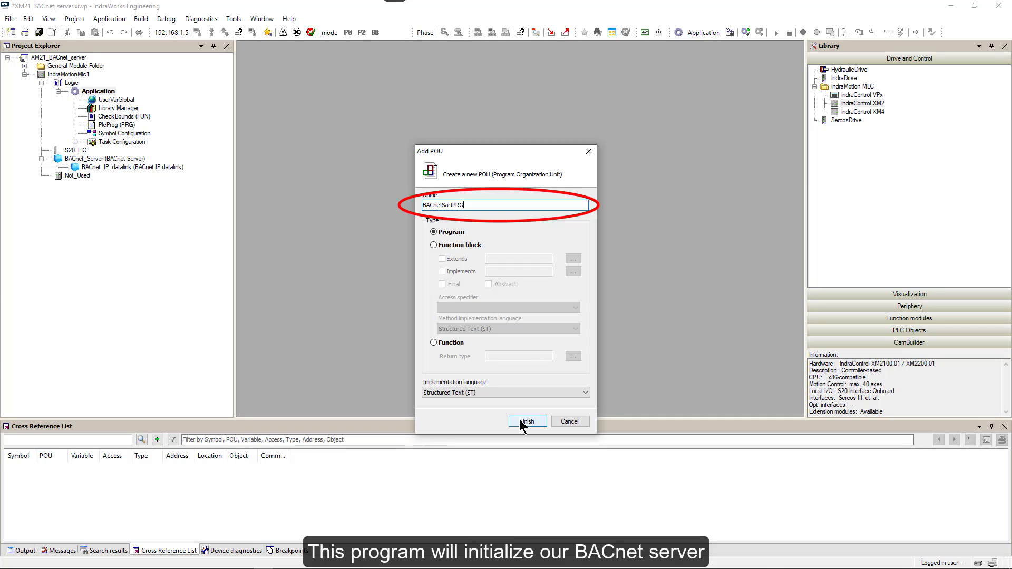
pyautogui.click(520, 422)
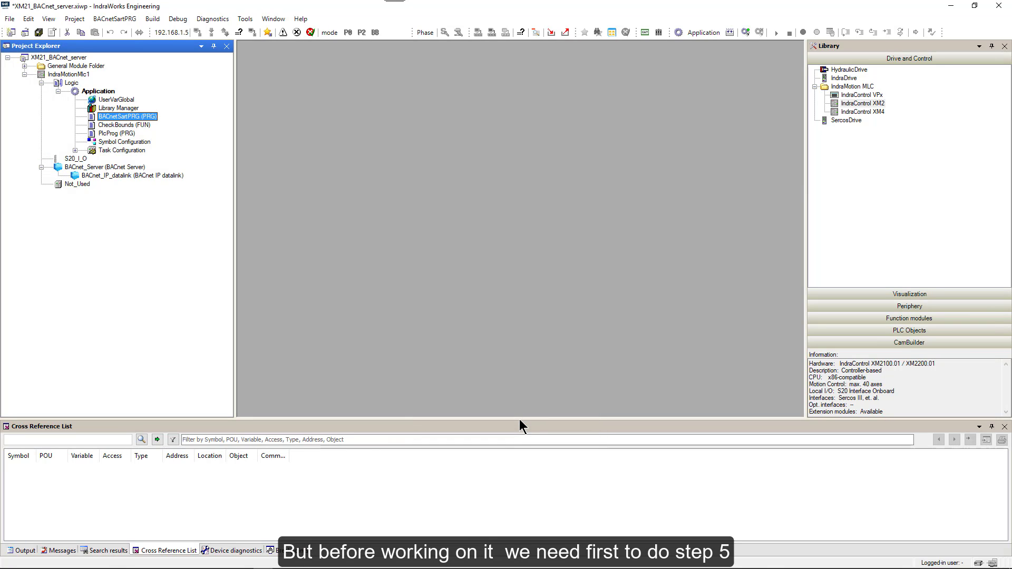
# Add a new IEC task named BACnetTask under Task Configuration next to PlcTask.
pyautogui.click(76, 150)
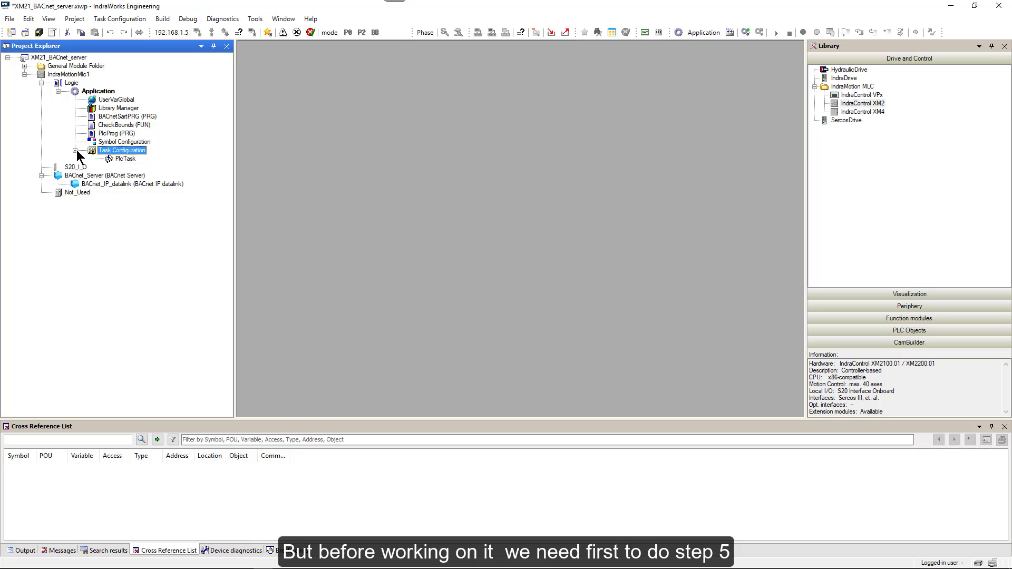
pyautogui.rightClick(119, 151)
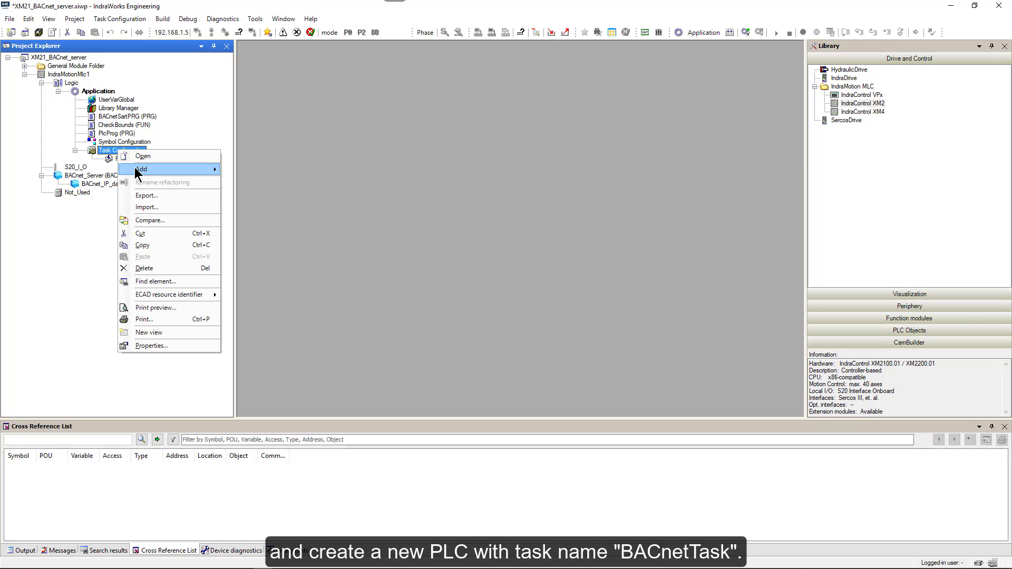
pyautogui.moveTo(136, 170)
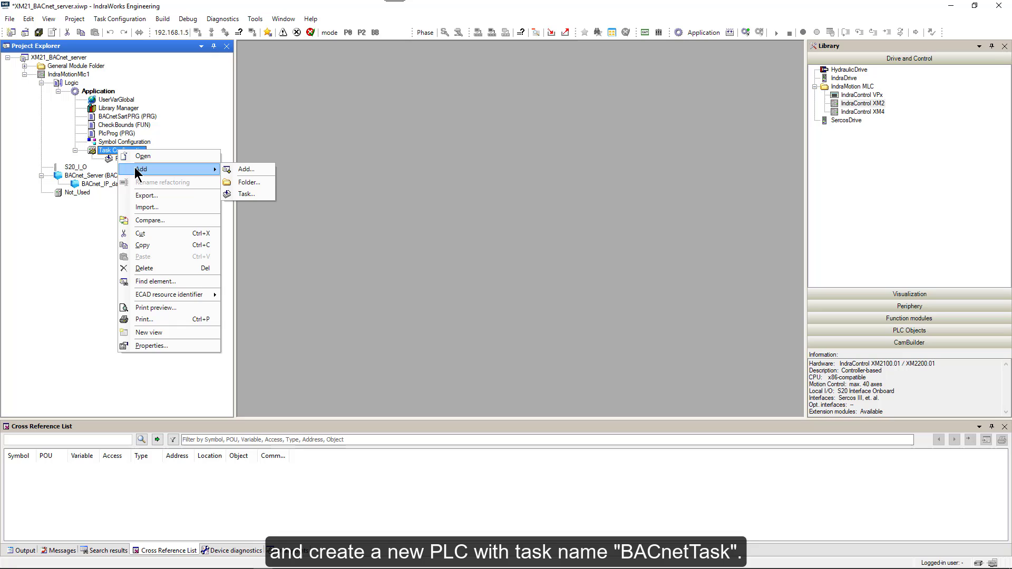
pyautogui.click(245, 194)
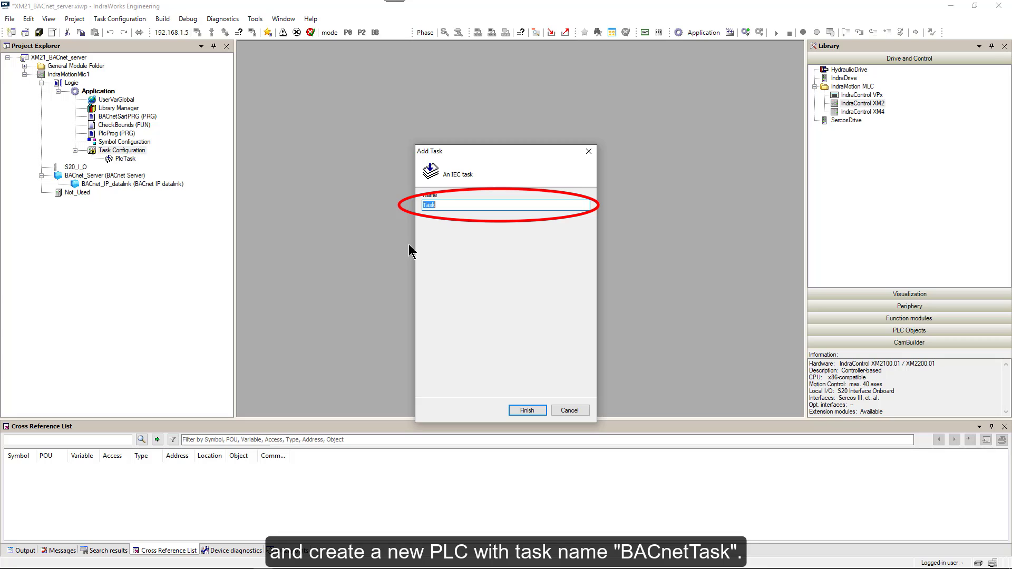
pyautogui.write('BACnetTask')
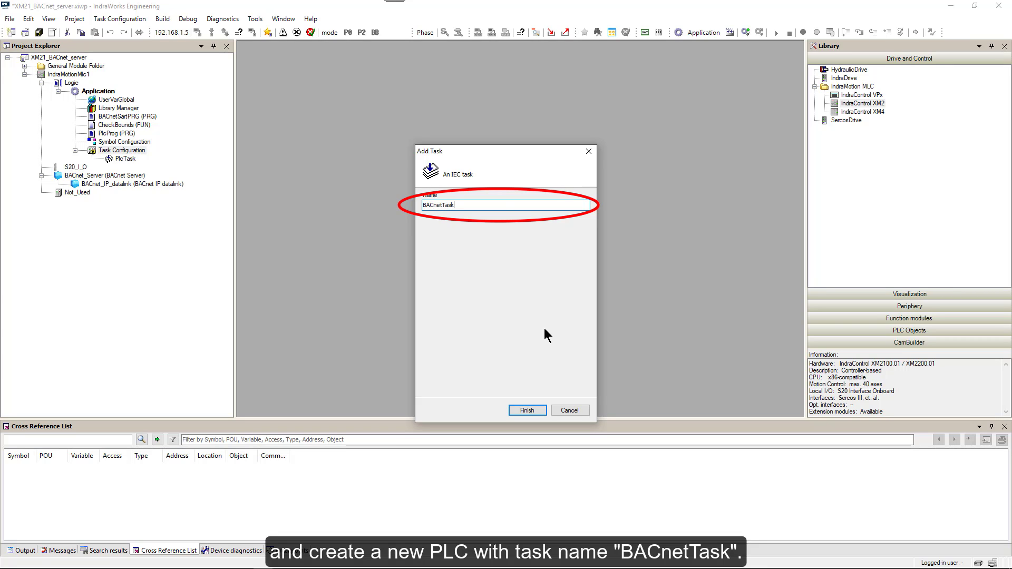
pyautogui.click(526, 410)
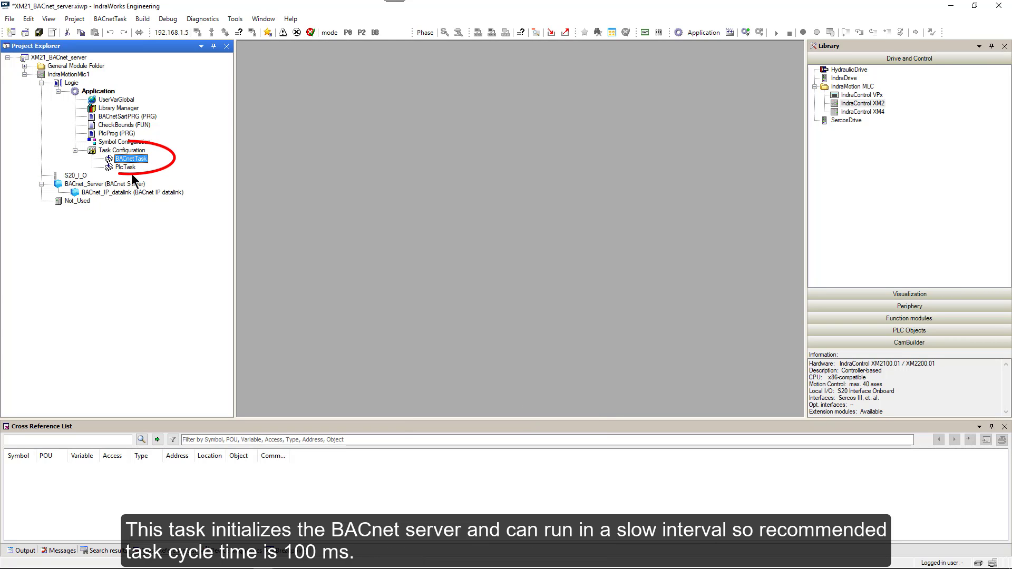
# Set BACnetTask's cyclic interval to 100 ms.
pyautogui.doubleClick(110, 158)
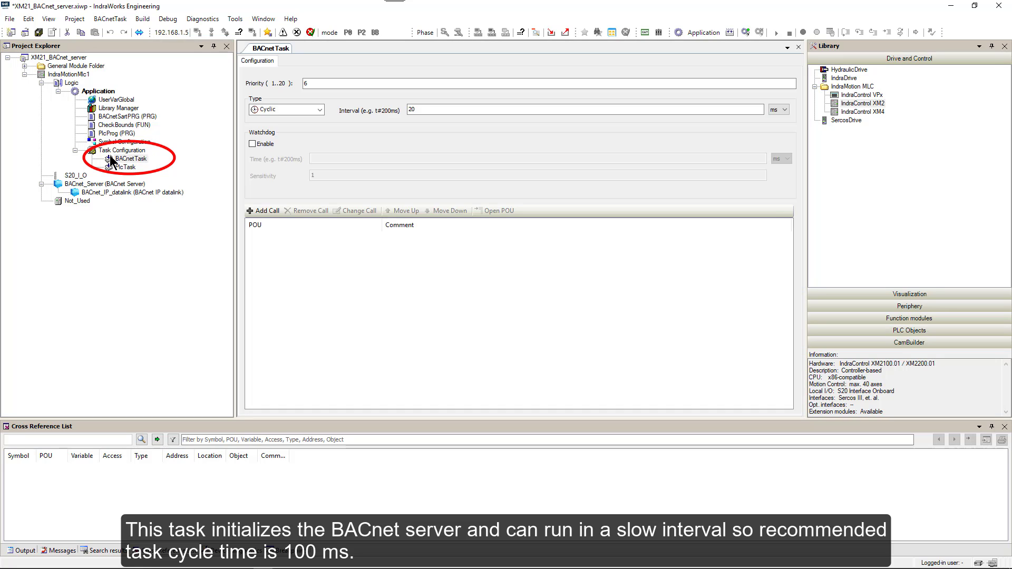
pyautogui.click(431, 111)
pyautogui.press('BackSpace')
pyautogui.press('BackSpace')
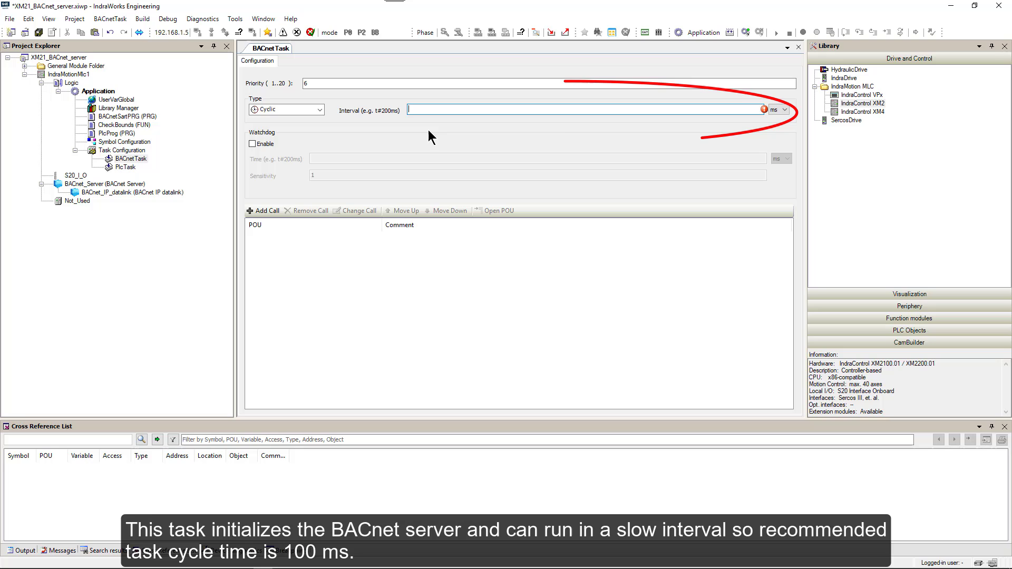
pyautogui.write('100')
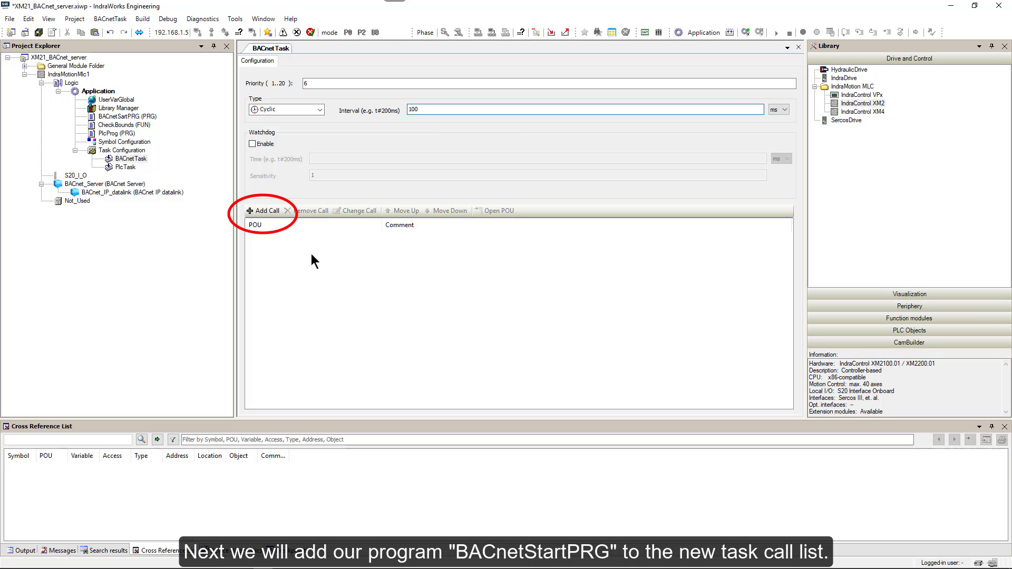
# Add BACnetSartPRG from Application to BACnetTask's call list.
pyautogui.click(263, 211)
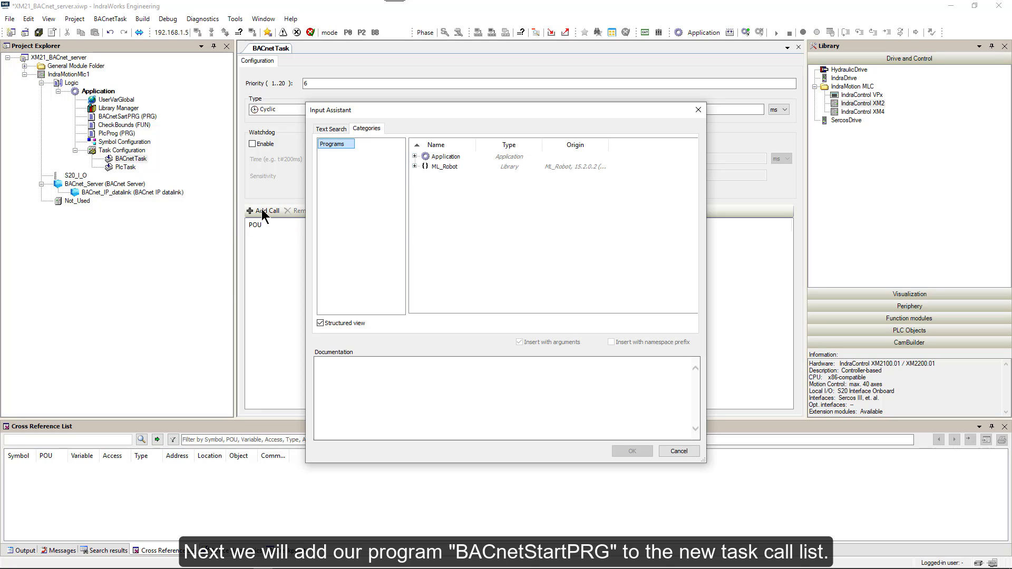
pyautogui.click(415, 157)
pyautogui.doubleClick(453, 166)
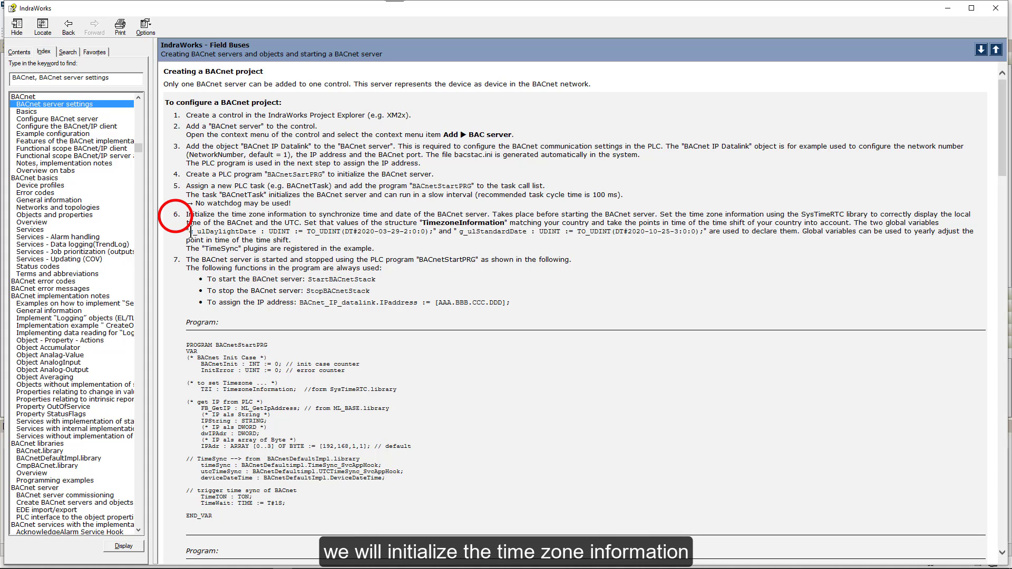
# Paste the help's g_ulDaylightDate and g_ulStandardDate UDINT declarations into UserVarGlobal after VAR_GLOBAL.
pyautogui.moveTo(191, 232); pyautogui.dragTo(308, 235)
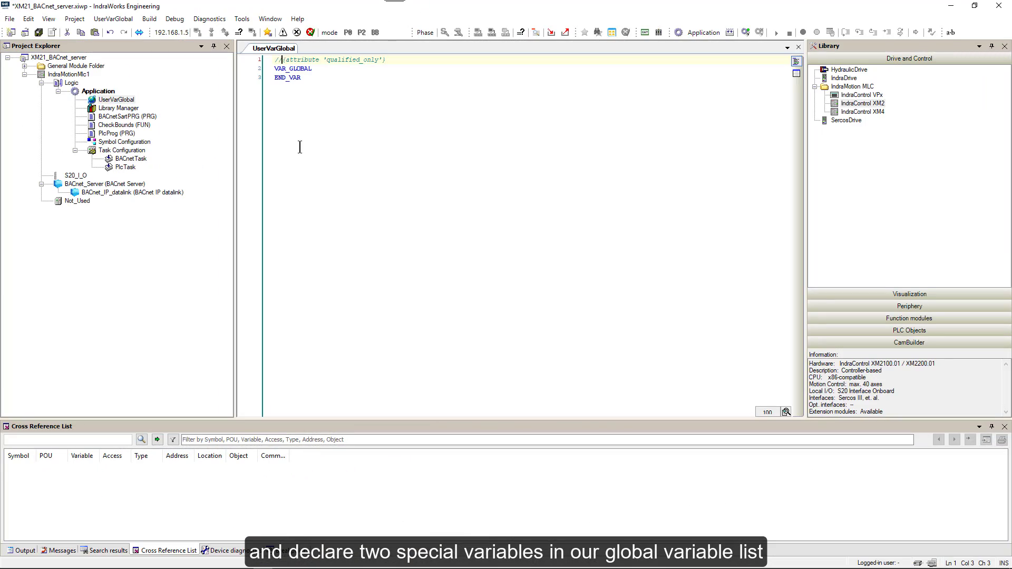
pyautogui.click(313, 71)
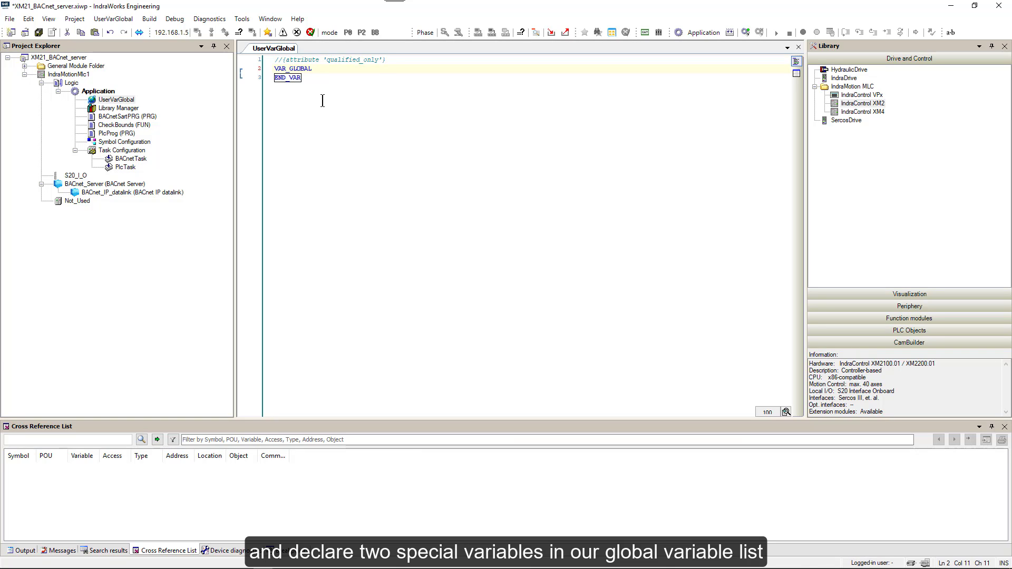
pyautogui.write('g_ulDaylightDate : UDINT := TO_UDINT(DT#2020-03-29-2:0:0); \tg_ulStandardDate : UDINT := TO_UDINT(DT#2020-10-25-3:0:0);')
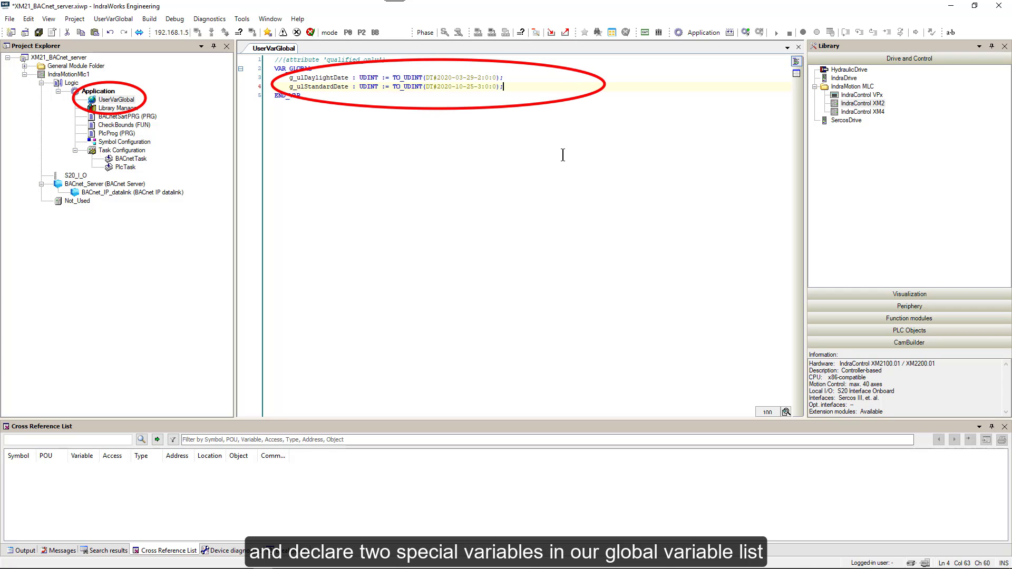
pyautogui.click(112, 118)
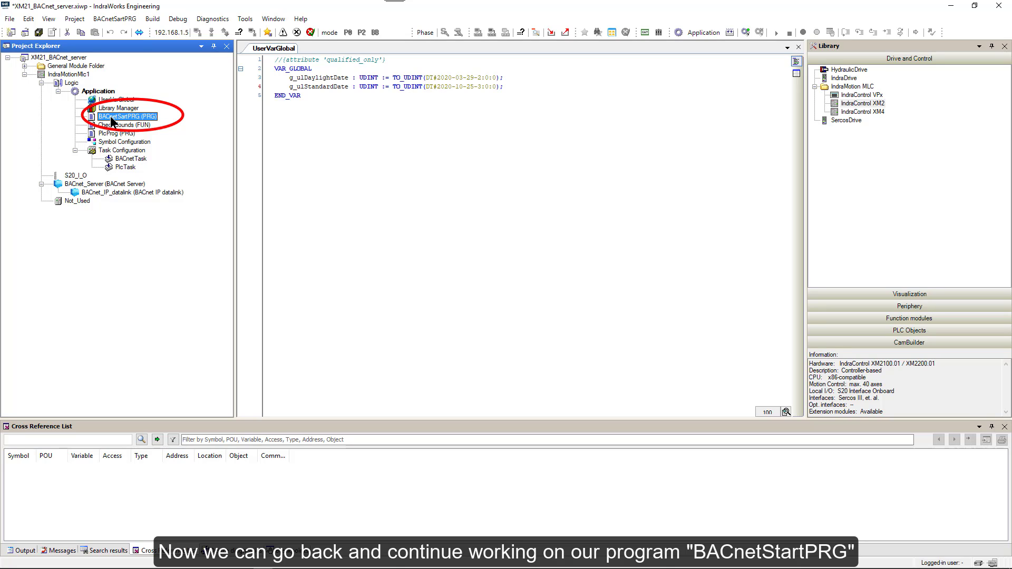
# Paste the help example's variables (BACnetInit, TZI through TimeWait) into BACnetSartPRG's VAR block and enlarge the pane.
pyautogui.doubleClick(112, 119)
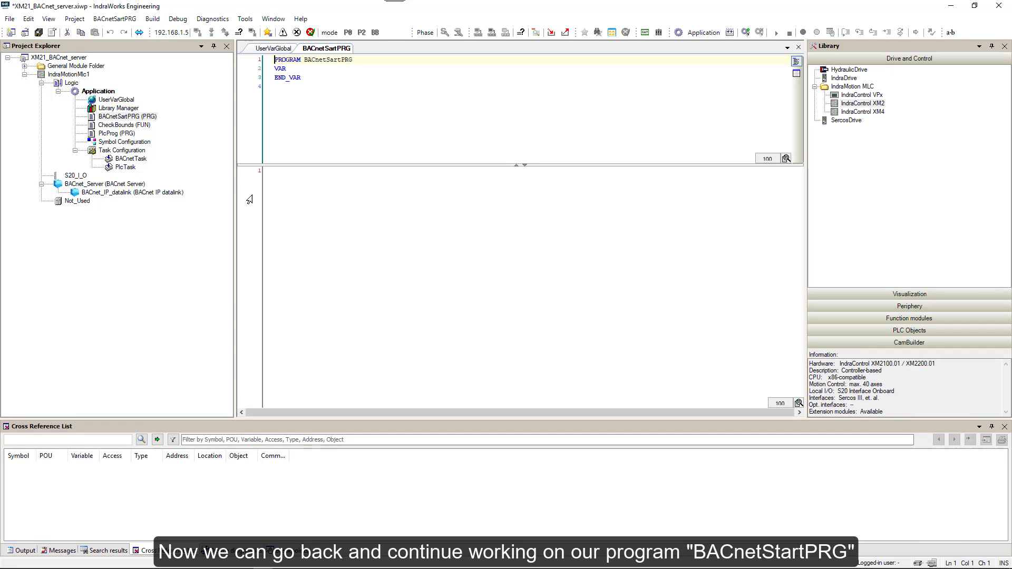
pyautogui.click(300, 70)
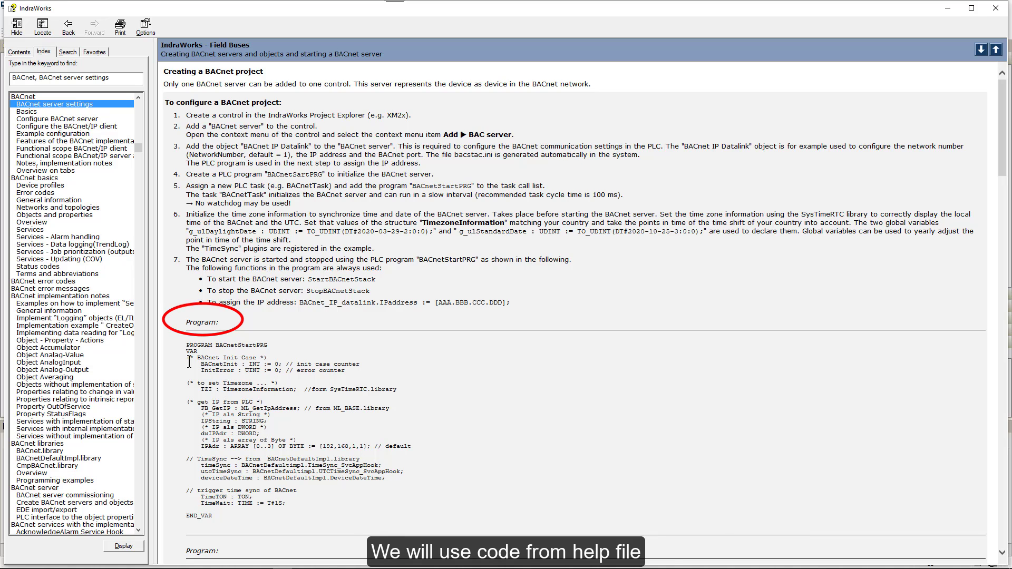
pyautogui.moveTo(189, 361); pyautogui.dragTo(306, 505)
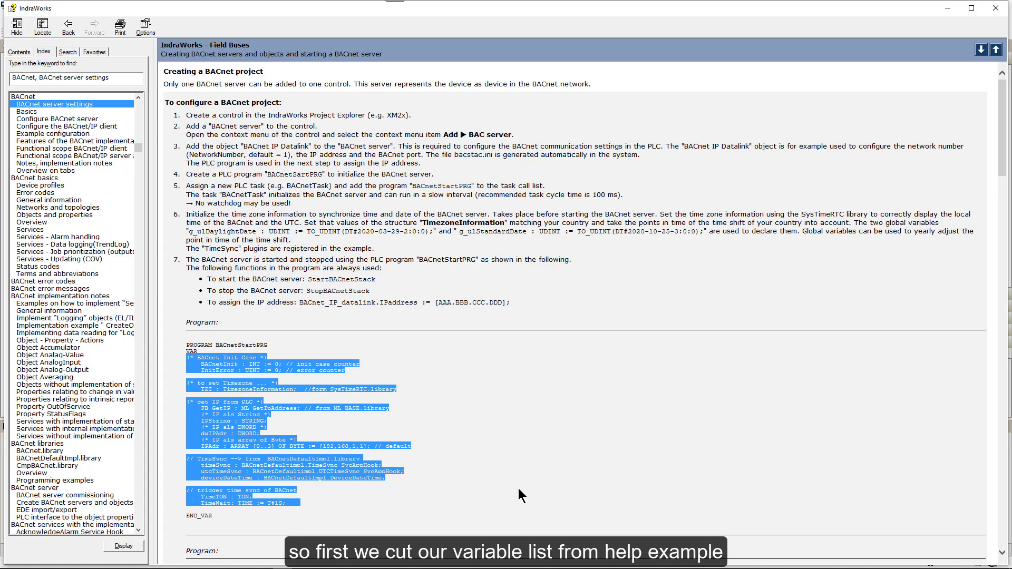
pyautogui.click(947, 8)
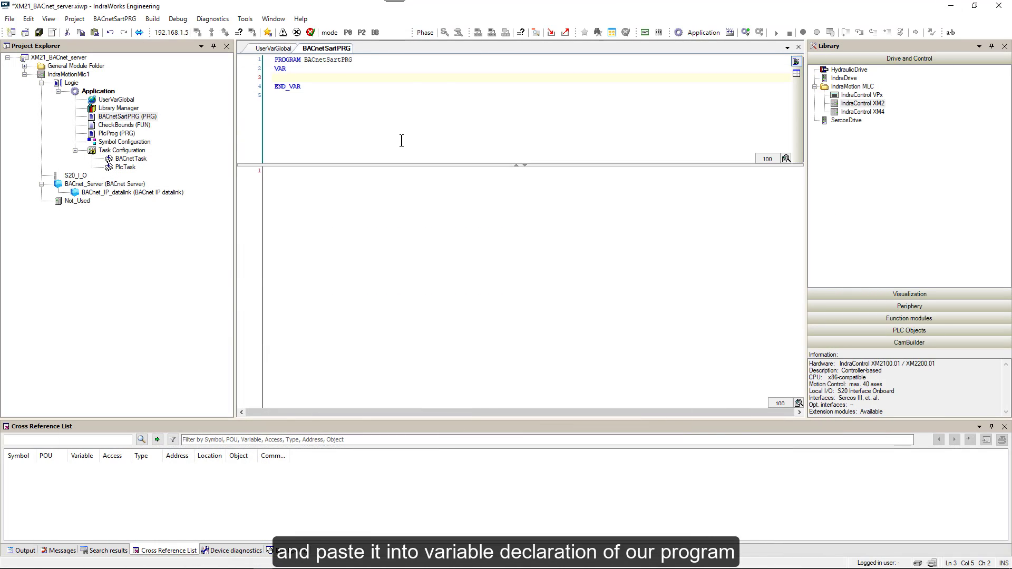
pyautogui.hotkey('ctrl', 'v')
pyautogui.moveTo(790, 152); pyautogui.dragTo(789, 74)
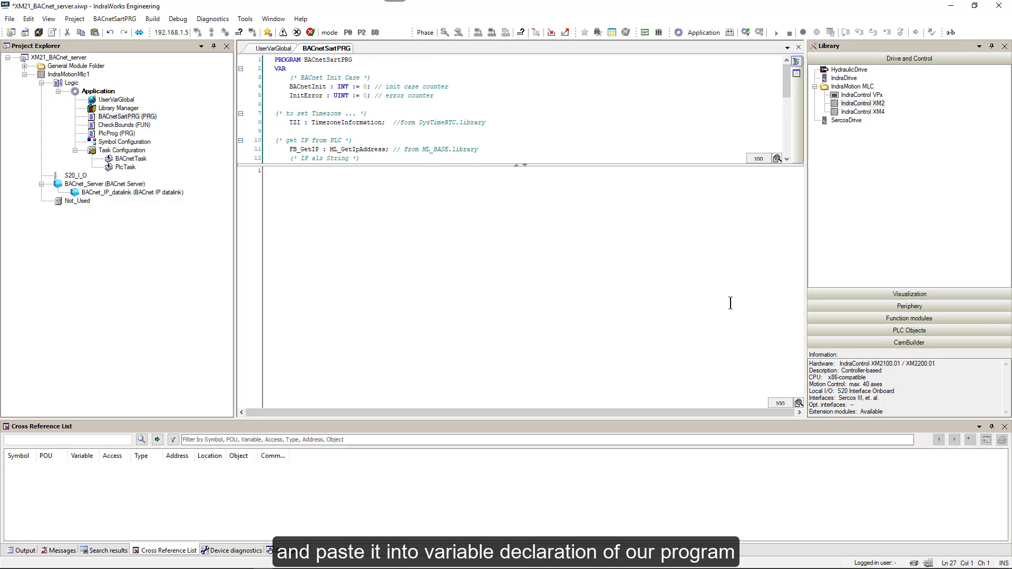
pyautogui.moveTo(693, 167); pyautogui.dragTo(693, 254)
pyautogui.moveTo(792, 126); pyautogui.dragTo(792, 186)
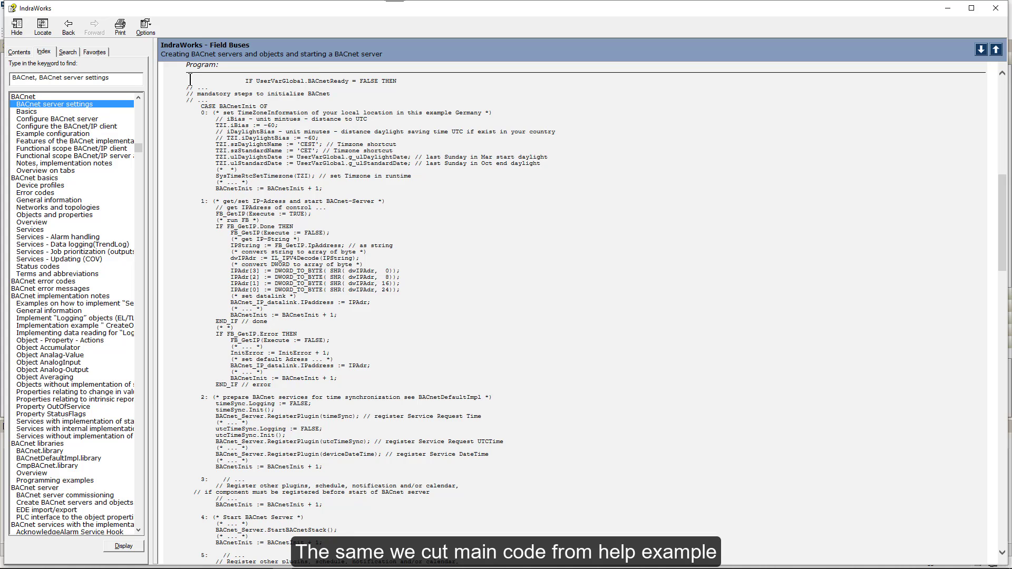
# Paste the help's example code starting at IF UserVarGlobal.BACnetReady into BACnetSartPRG and auto-declare BACnetReady.
pyautogui.moveTo(190, 79); pyautogui.dragTo(442, 488)
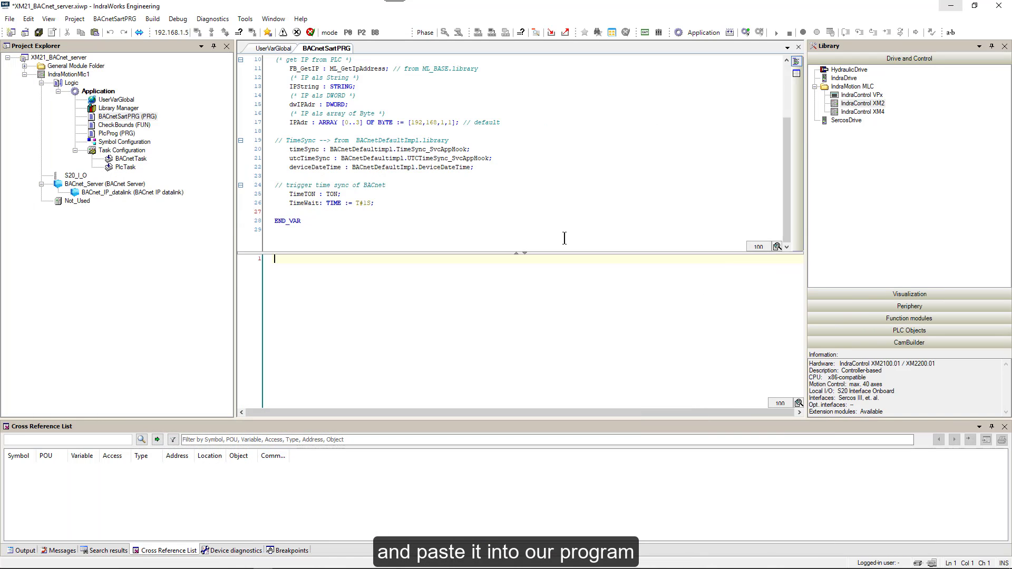
pyautogui.hotkey('ctrl', 'v')
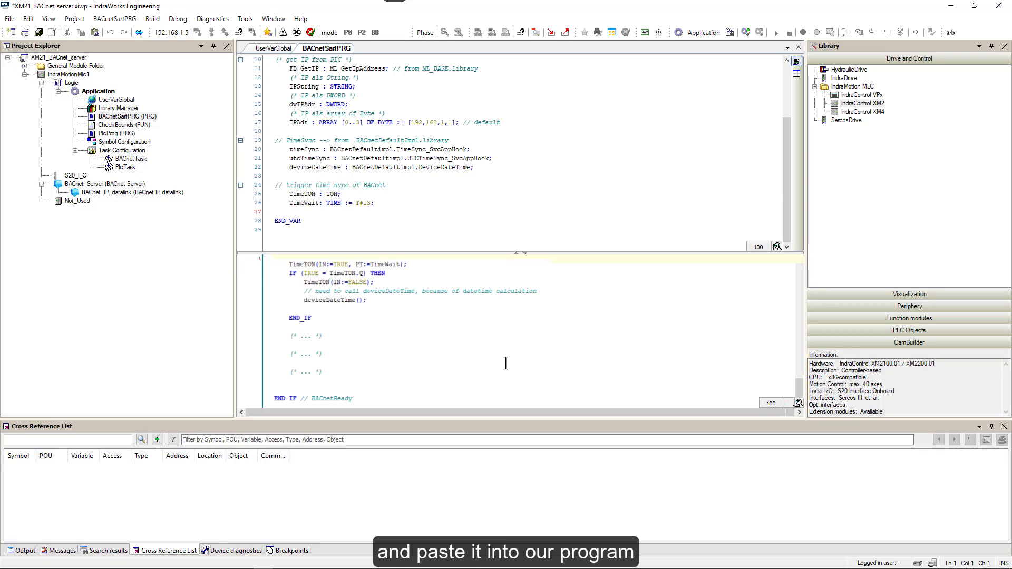
pyautogui.click(505, 363)
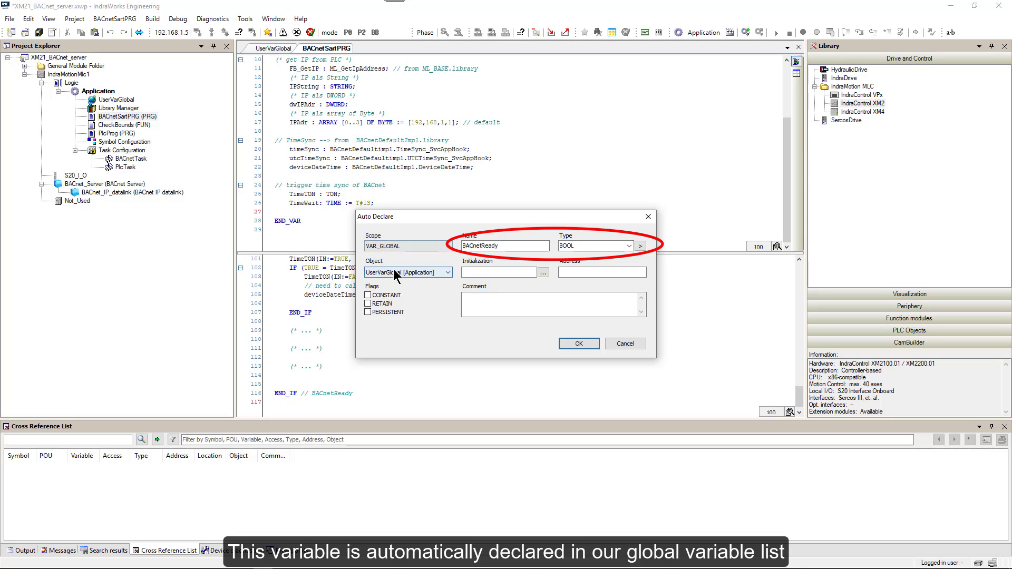
# Declare BACnetReady as a global BOOL, build with 0 errors, and log in to download the application.
pyautogui.click(579, 343)
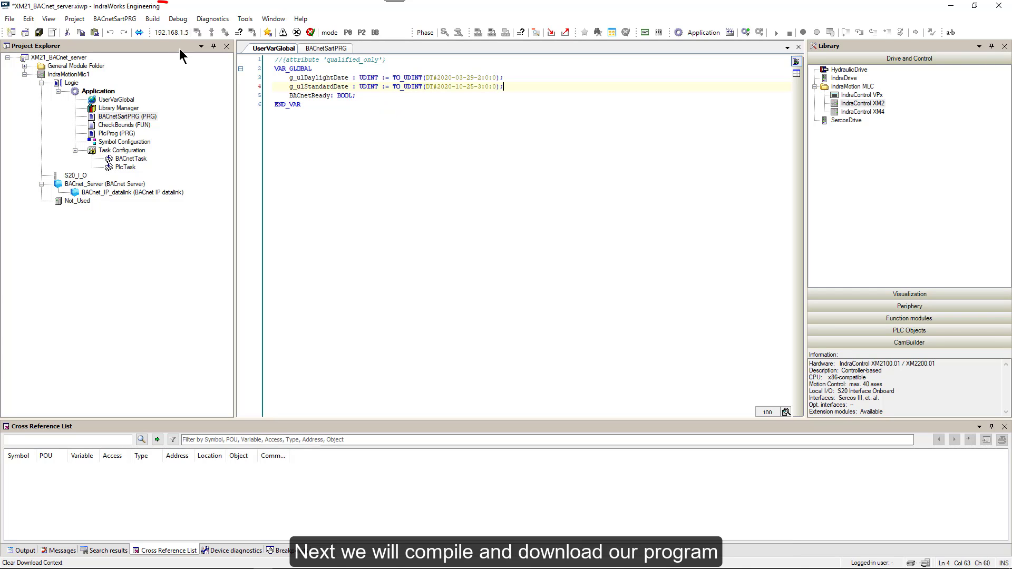
pyautogui.click(153, 19)
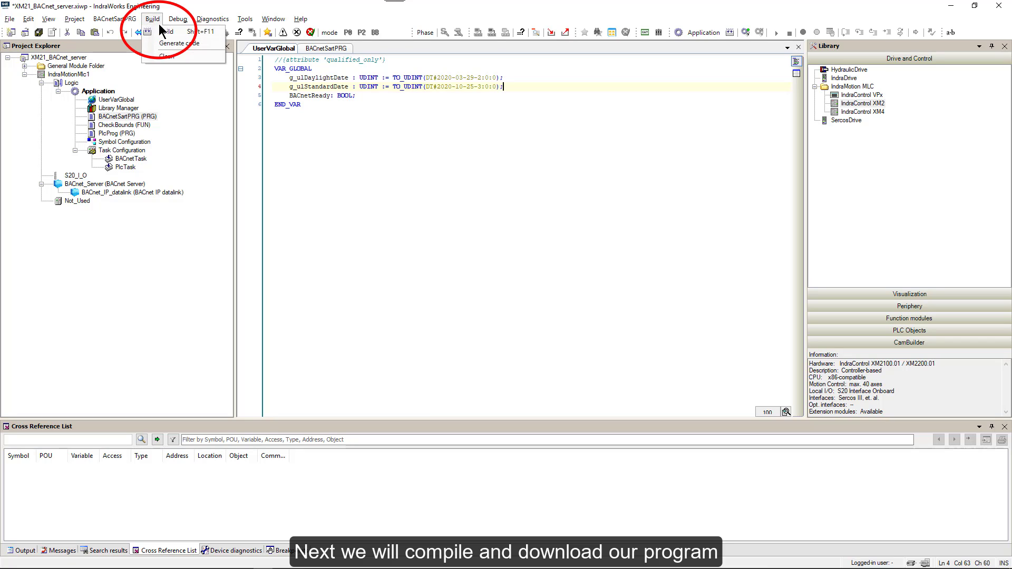
pyautogui.click(164, 31)
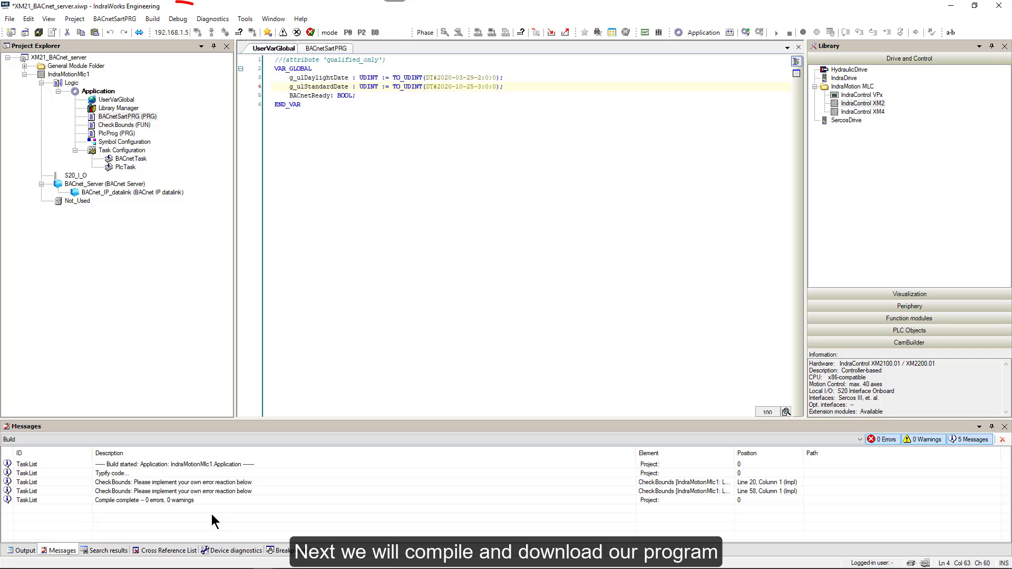
pyautogui.click(178, 19)
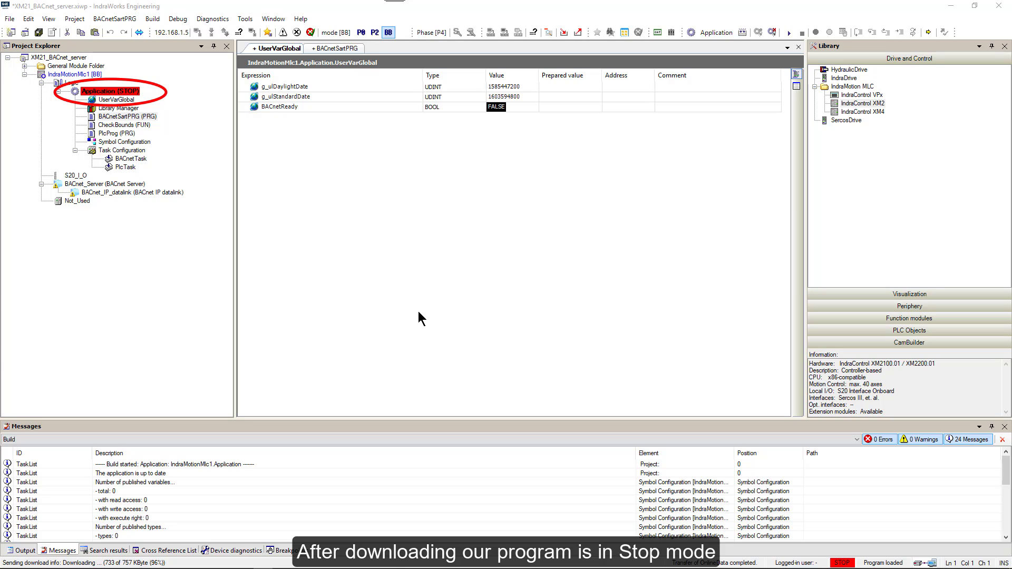
# Show the BACnet_Server configuration's Status tab.
pyautogui.click(96, 185)
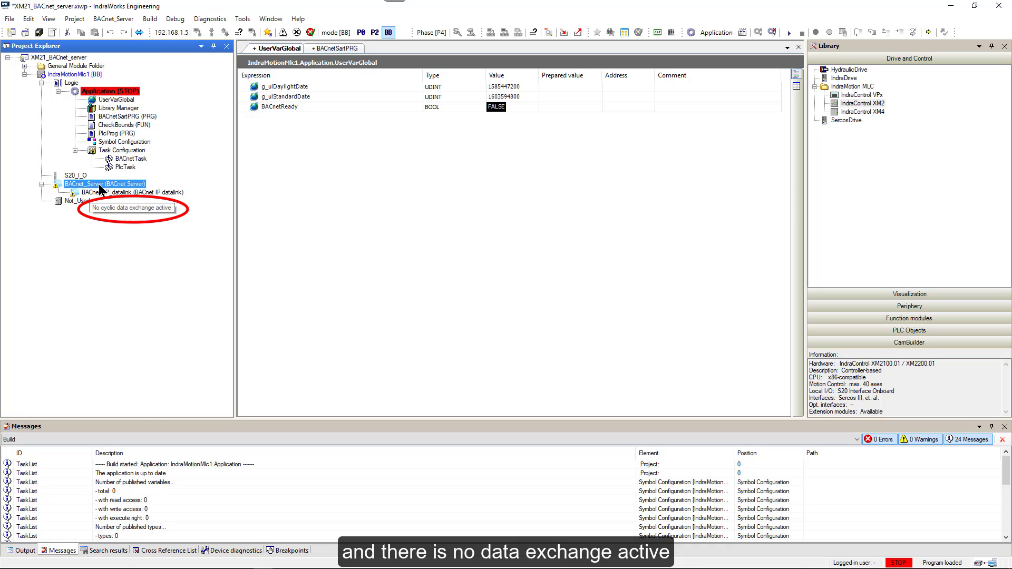
pyautogui.doubleClick(100, 186)
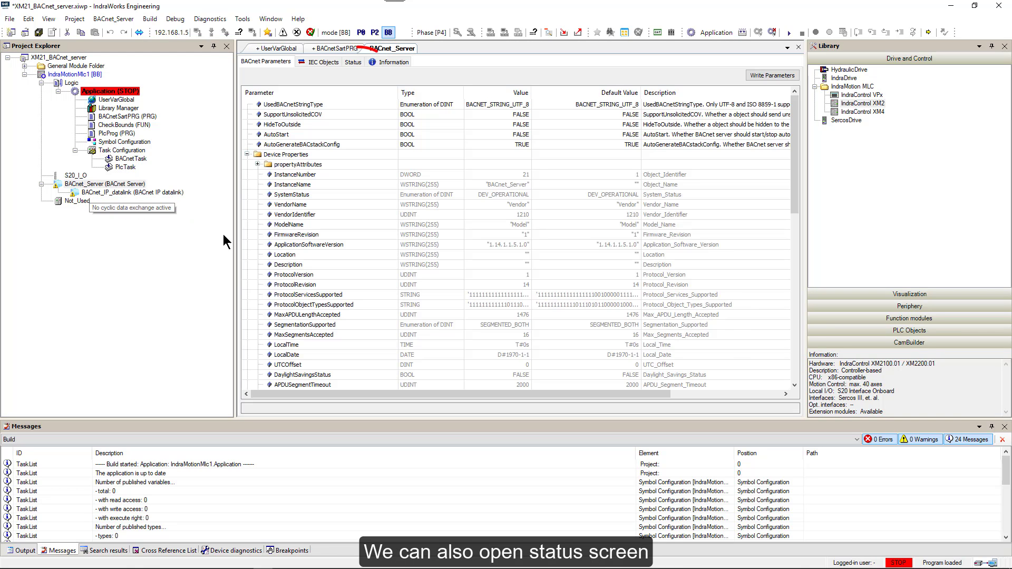
pyautogui.click(353, 62)
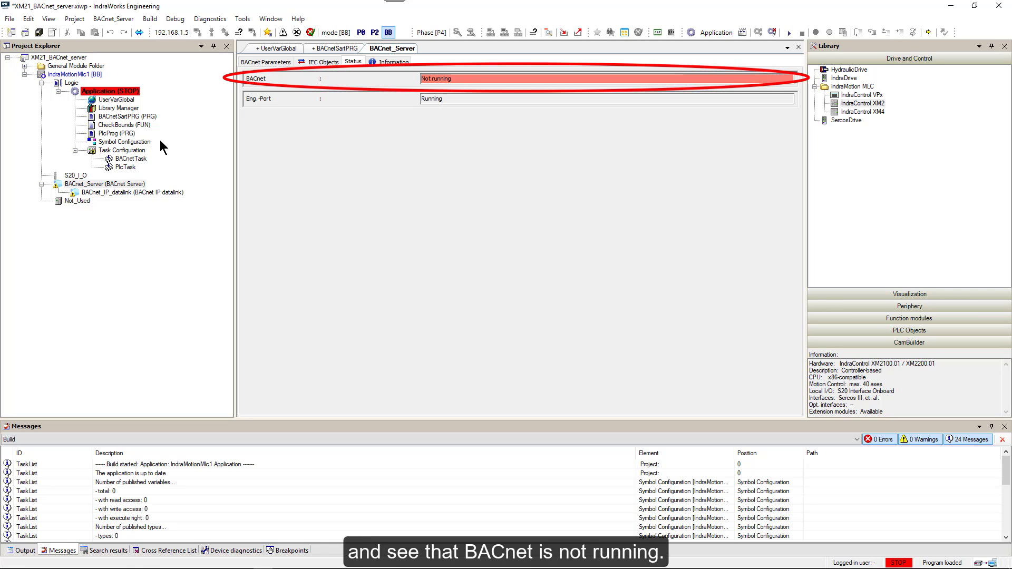
# Start the Application so BACnet status shows Running, then launch Inneasoft BACnet Explorer.
pyautogui.click(101, 95)
pyautogui.rightClick(101, 95)
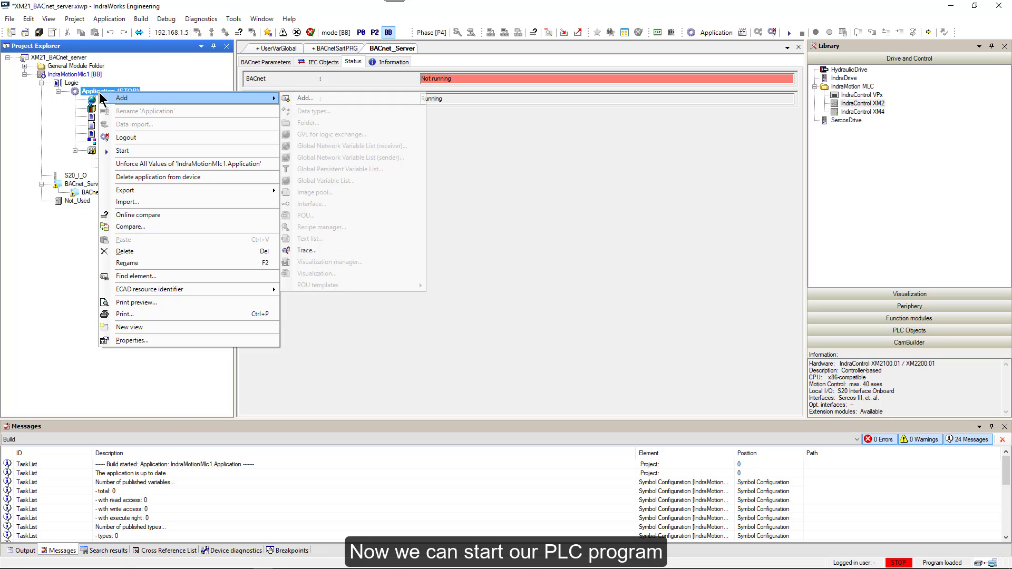
pyautogui.click(121, 155)
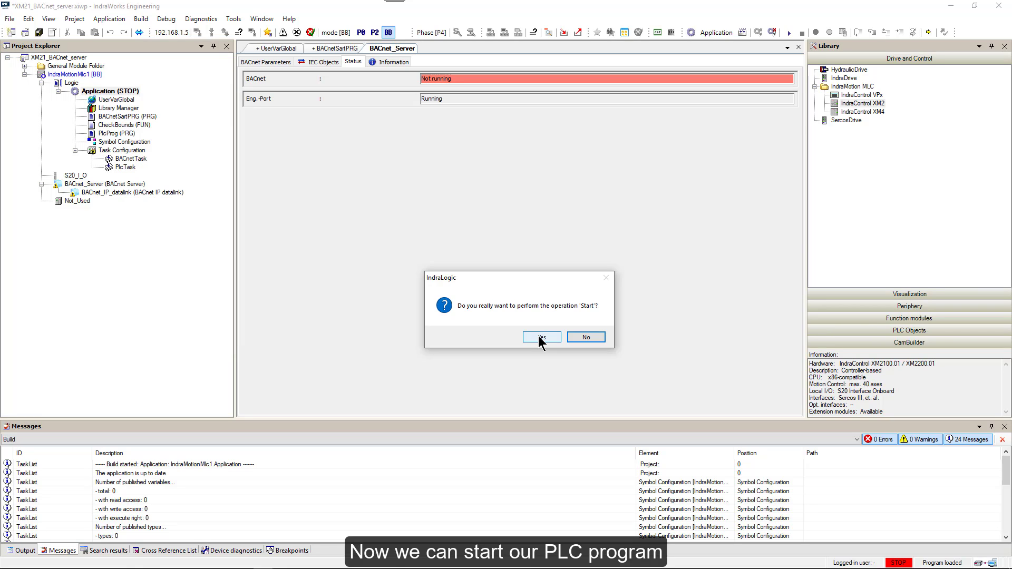
pyautogui.press('Return')
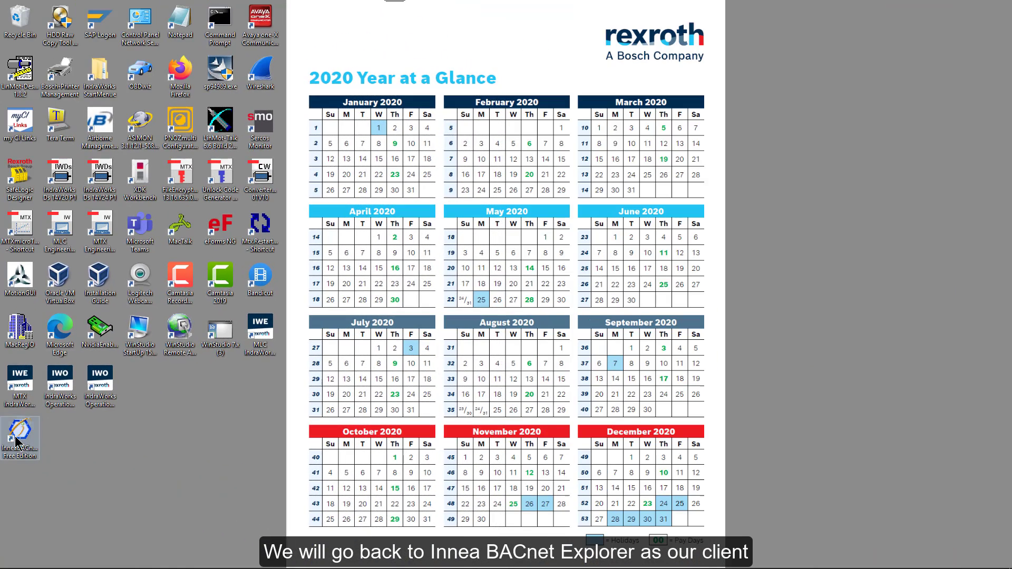
pyautogui.doubleClick(18, 435)
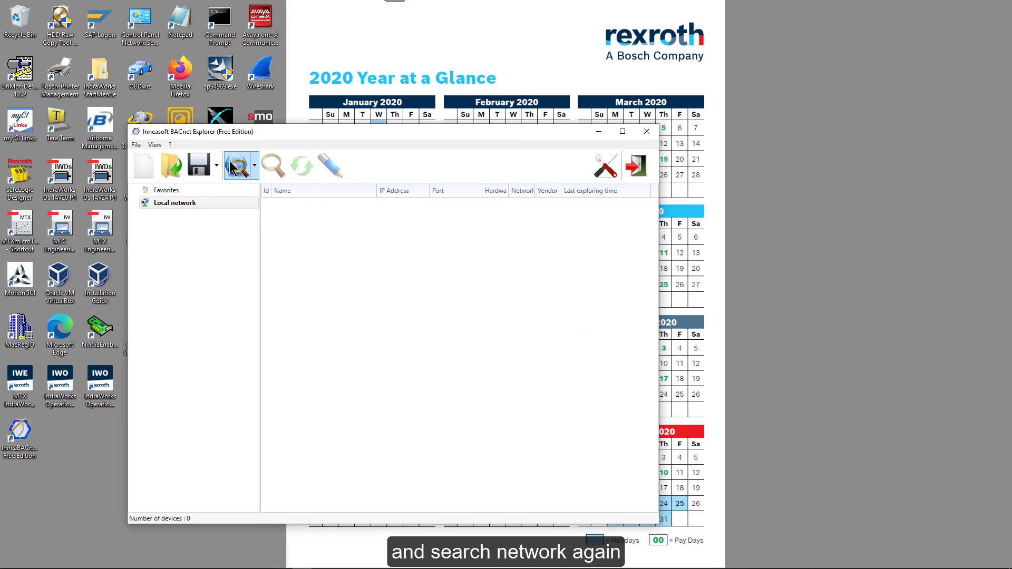
# Discover BACnet_Server (Id 21) and BACnet Thermostat, and explore the server's Device object properties.
pyautogui.click(236, 166)
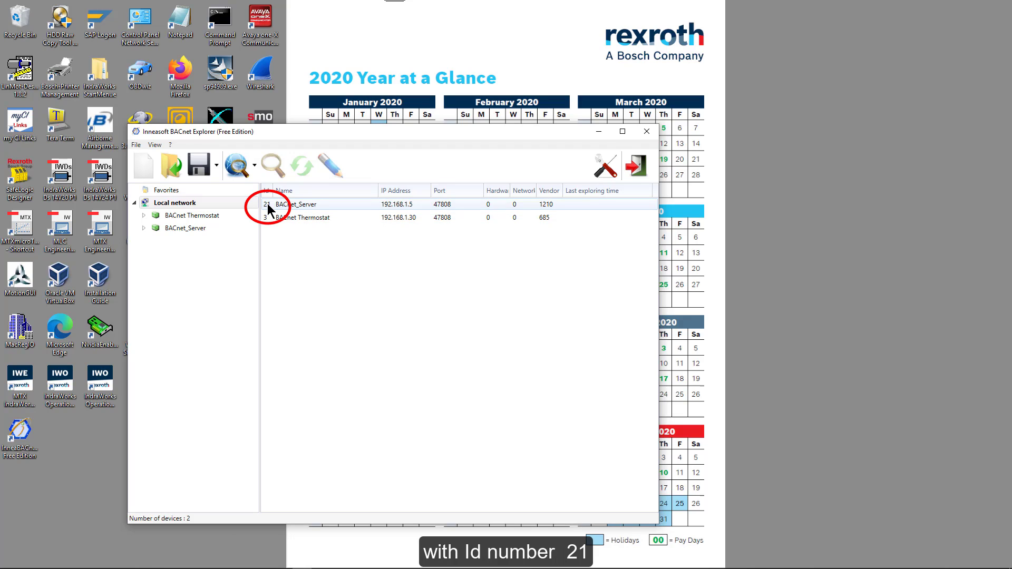
pyautogui.click(144, 228)
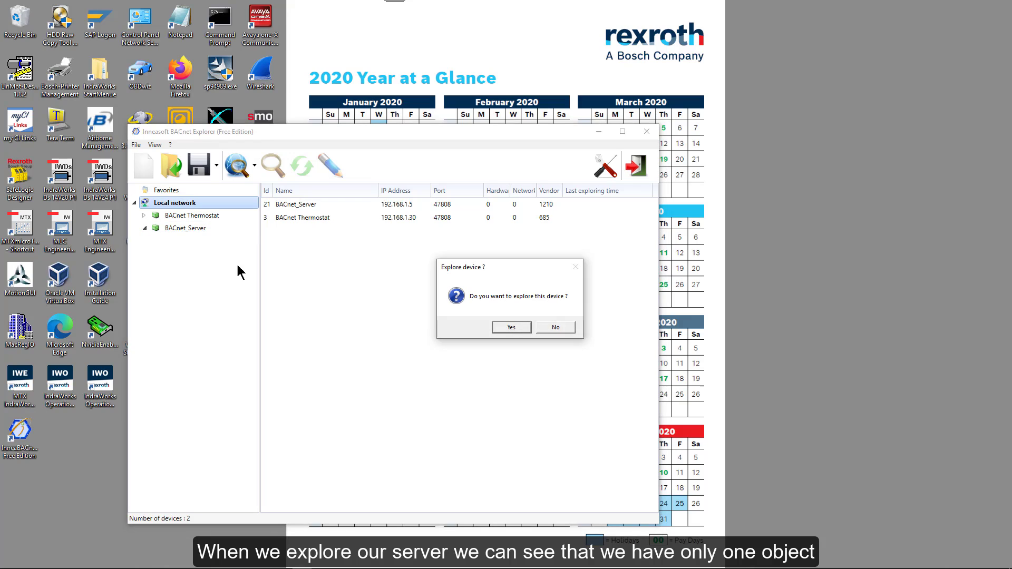
pyautogui.click(511, 328)
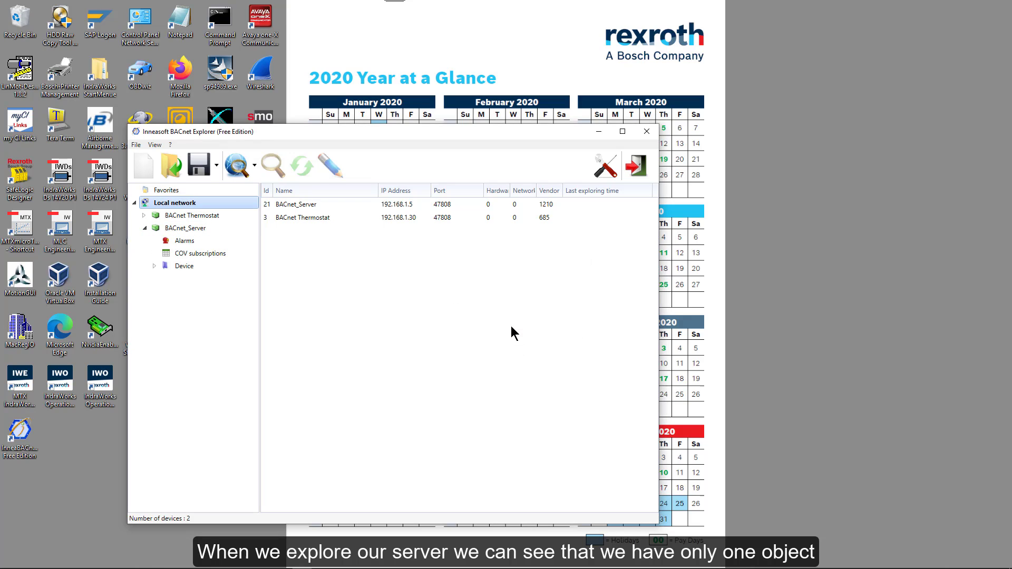
pyautogui.click(156, 267)
pyautogui.click(188, 279)
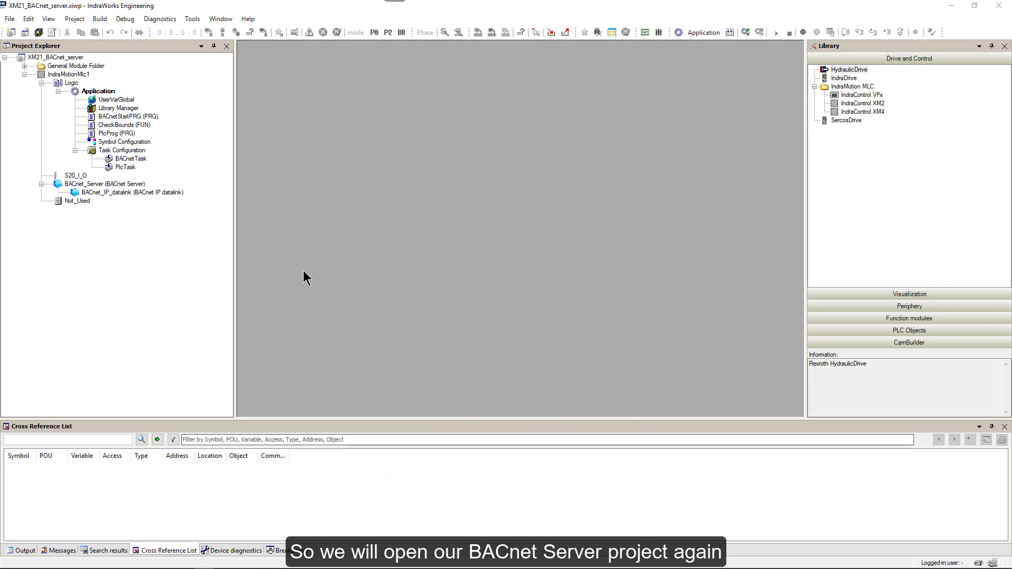
# Add a BACnet Analog Value object to BACnet_Server and open BACnet_Analog_Value's parameters.
pyautogui.click(91, 185)
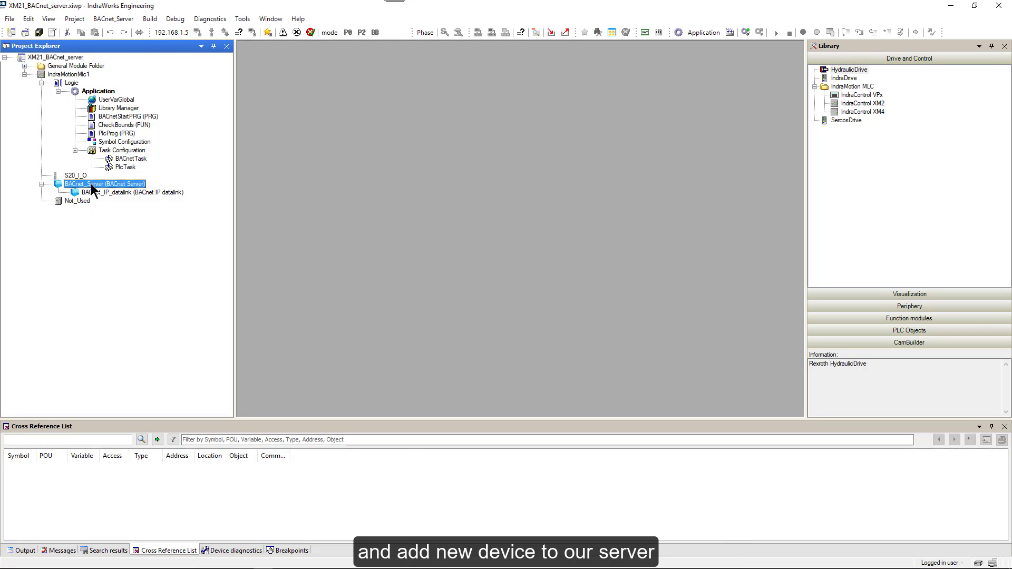
pyautogui.rightClick(91, 183)
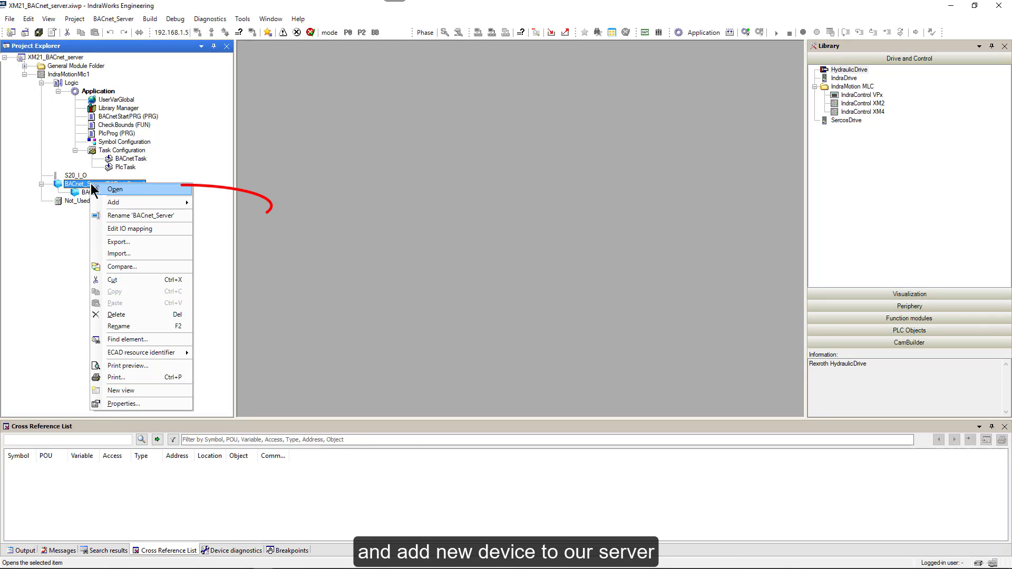
pyautogui.moveTo(174, 203)
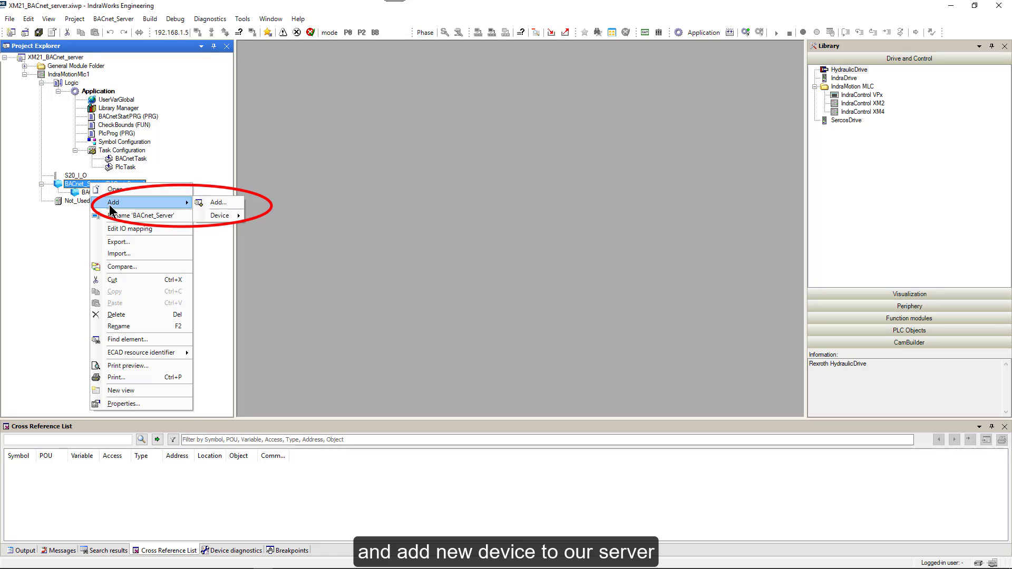
pyautogui.moveTo(210, 213)
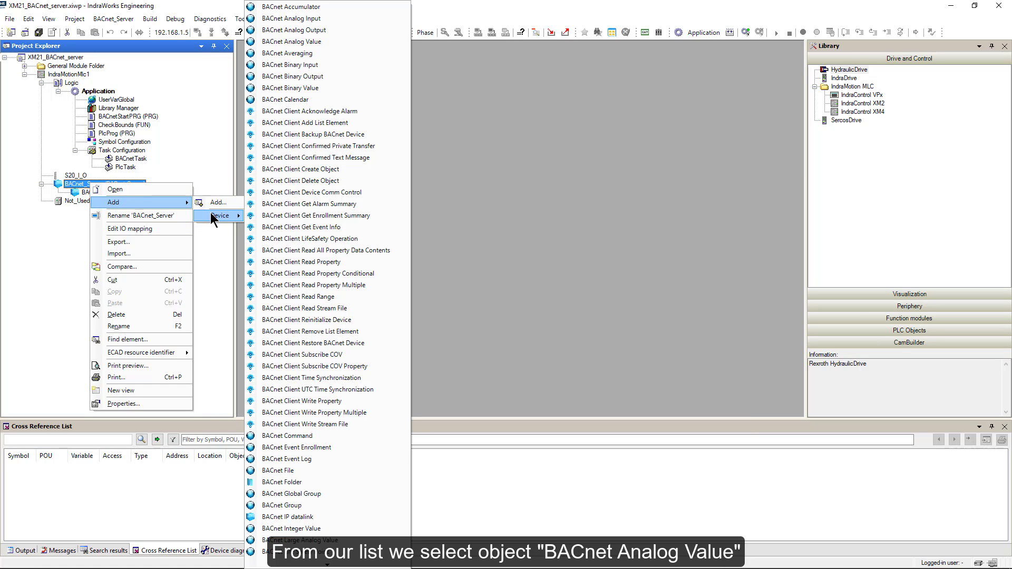
pyautogui.click(307, 42)
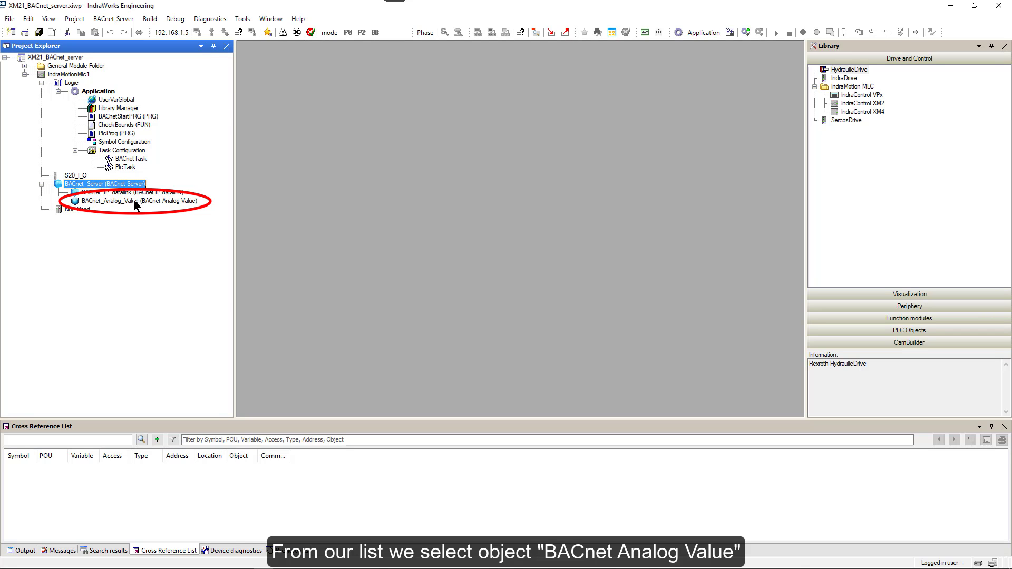
pyautogui.doubleClick(133, 199)
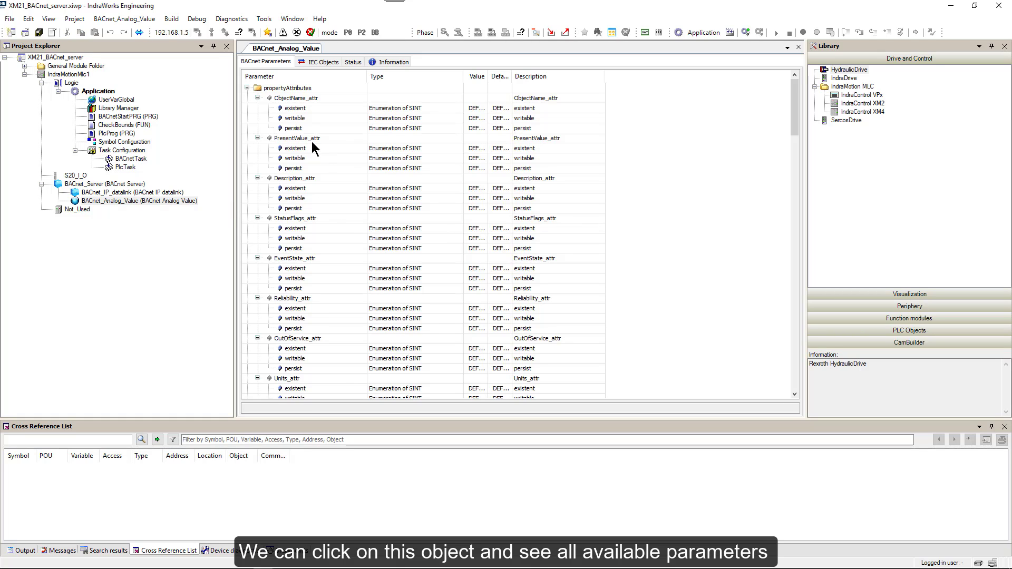
# Review BACnet_Analog_Value's PresentValue parameter, close its editor, and select PlcProg.
pyautogui.click(247, 88)
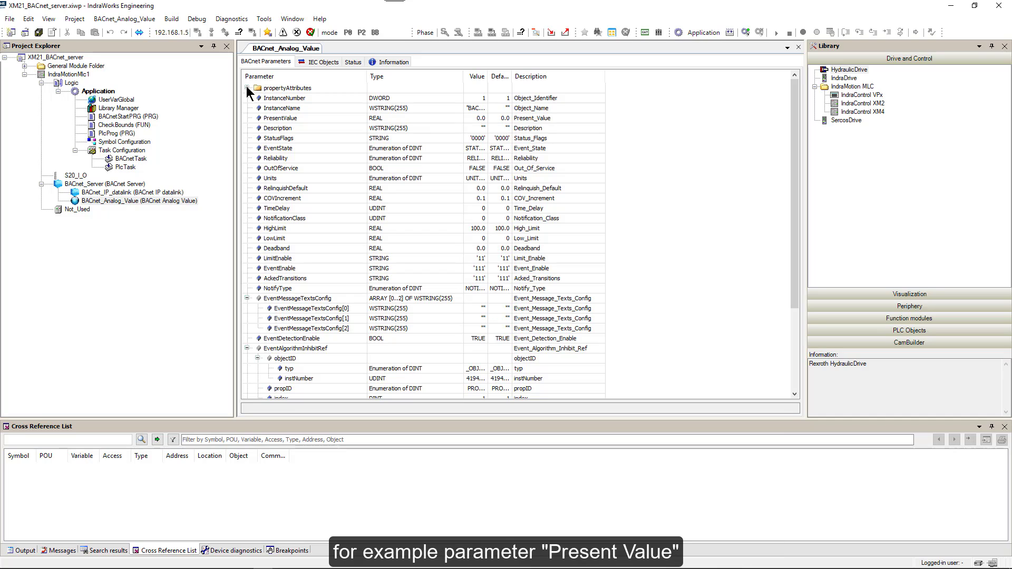
pyautogui.click(276, 119)
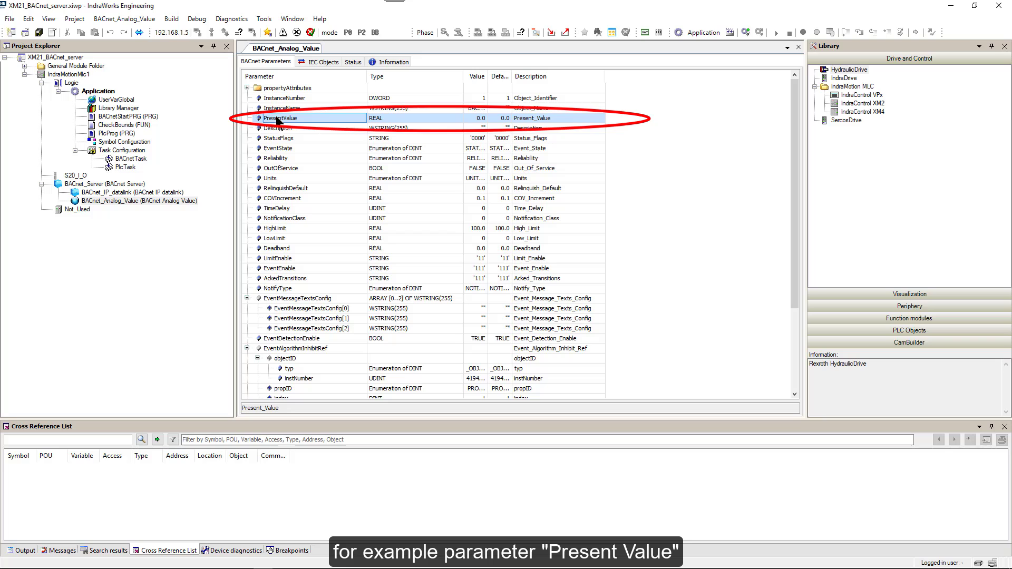
pyautogui.click(798, 47)
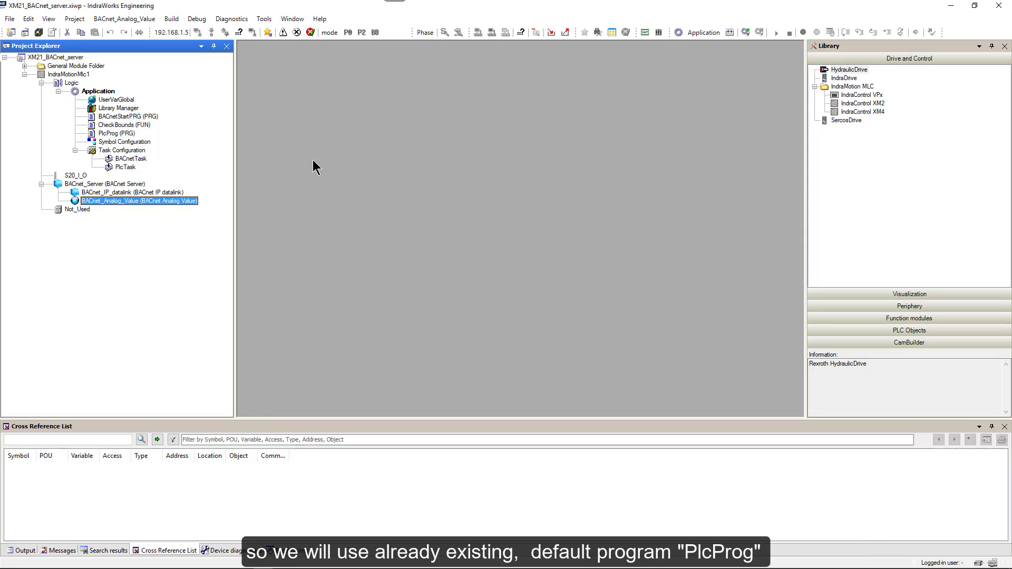
pyautogui.click(108, 134)
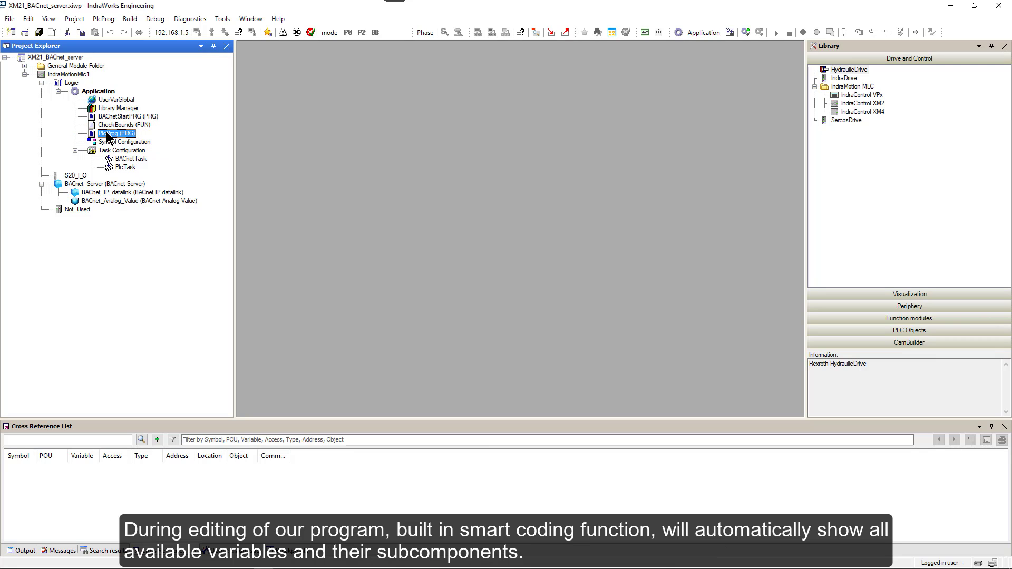
# In PlcProg's implementation, insert BACnet_Analog_Value.PresentValue using autocomplete suggestions.
pyautogui.doubleClick(108, 134)
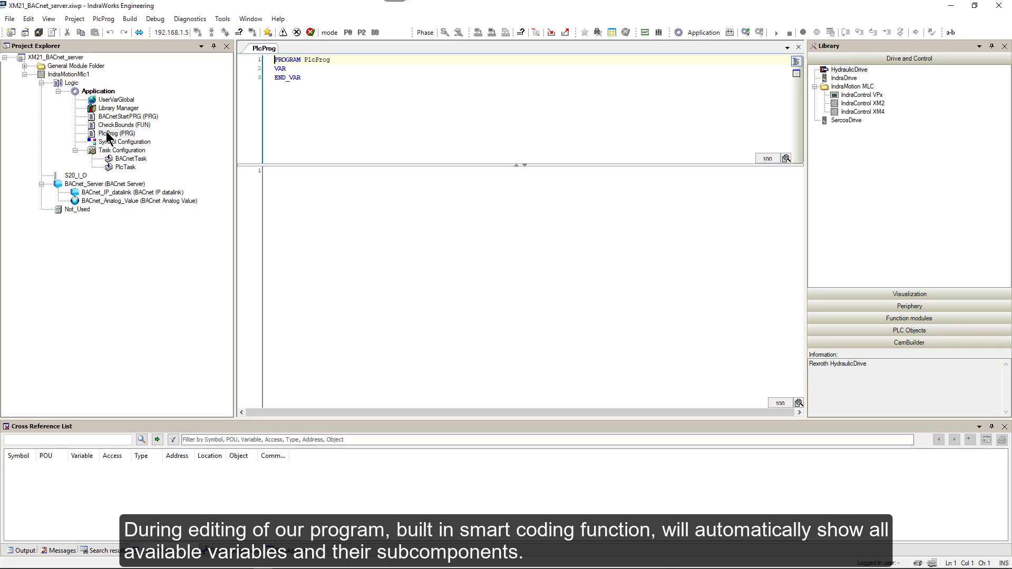
pyautogui.click(272, 175)
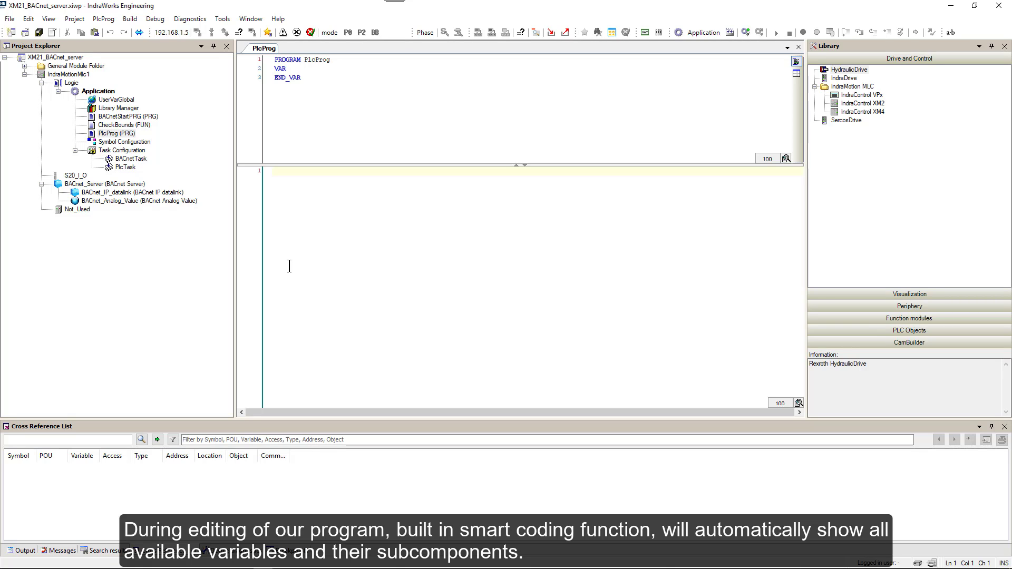
pyautogui.write('ba')
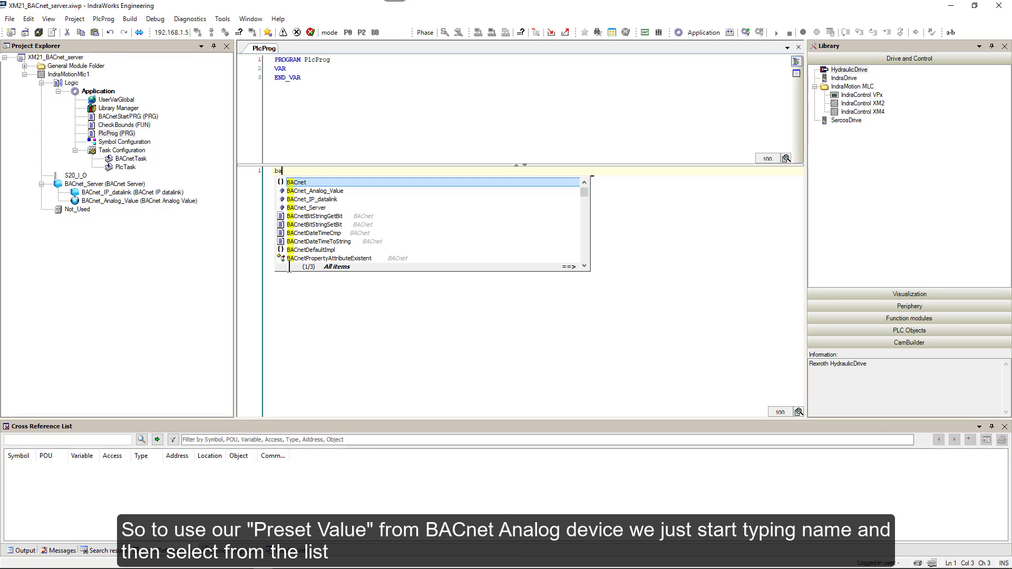
pyautogui.write('c')
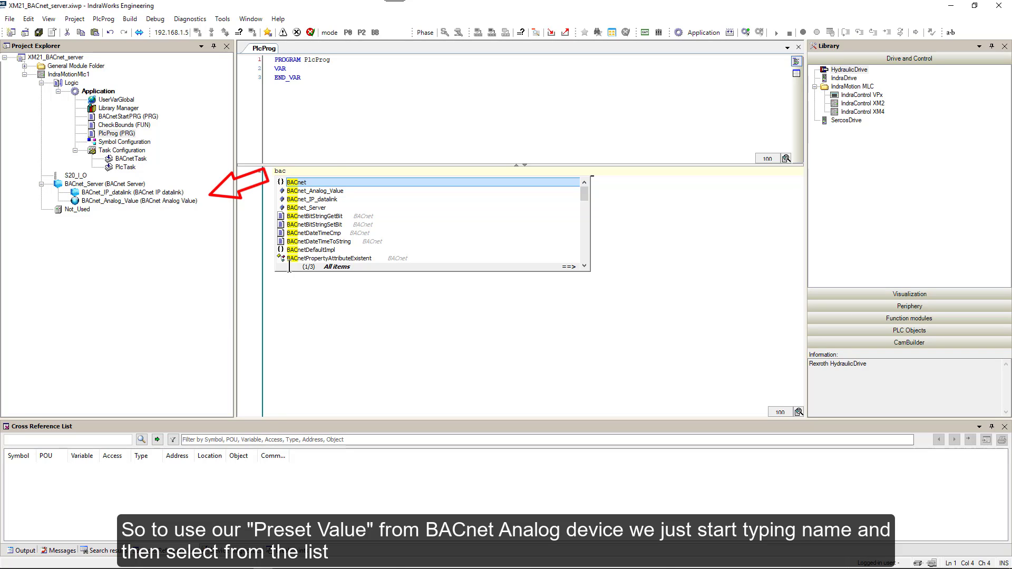
pyautogui.doubleClick(309, 191)
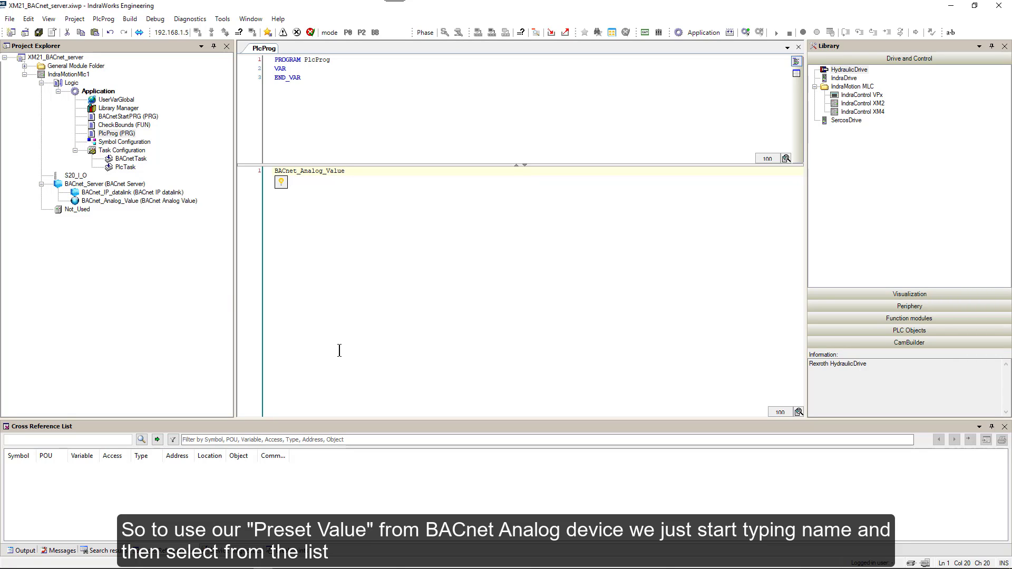
pyautogui.write('.')
pyautogui.click(505, 258)
pyautogui.click(505, 257)
pyautogui.click(505, 258)
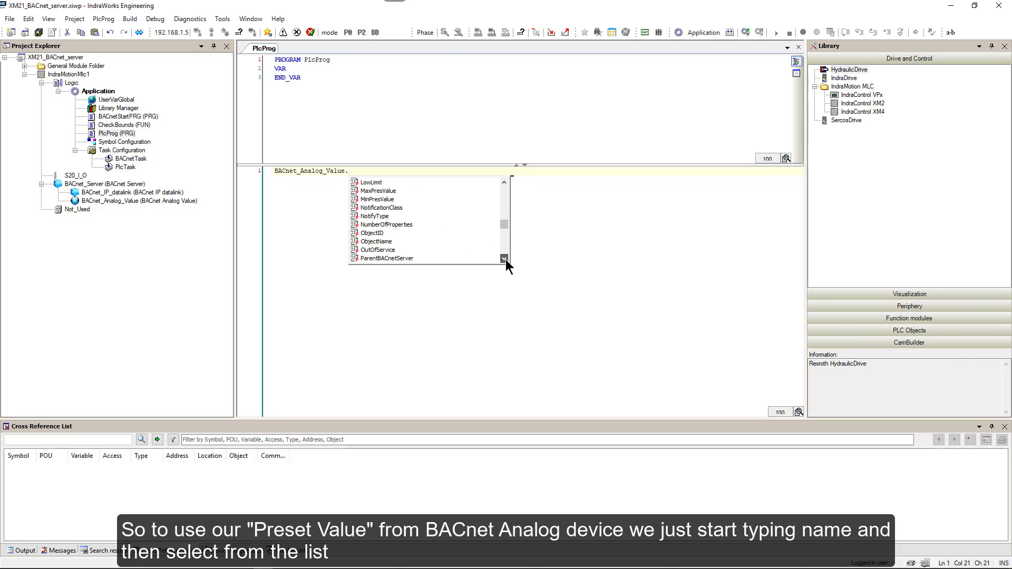
pyautogui.click(504, 258)
pyautogui.click(504, 258)
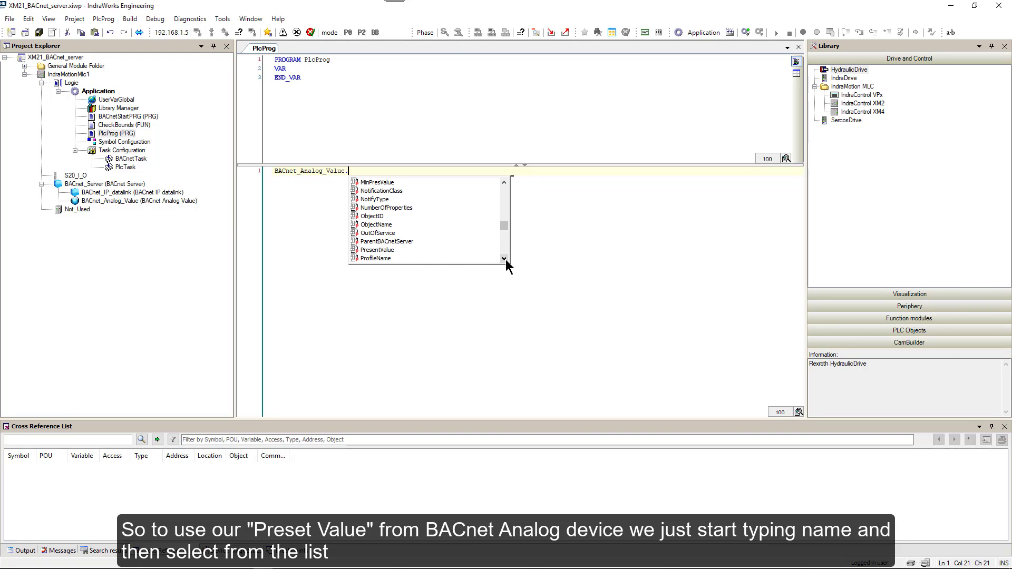
pyautogui.click(382, 250)
pyautogui.press('Return')
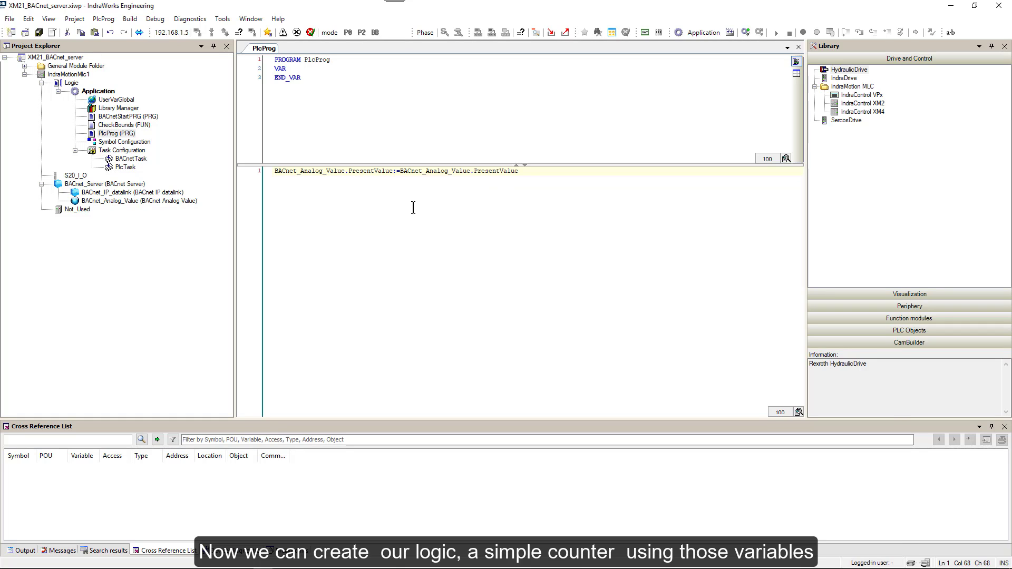
# Add the 0.1 increment and reset PresentValue to 0.0 once it exceeds 110.0.
pyautogui.write('0.1;')
pyautogui.press('Return')
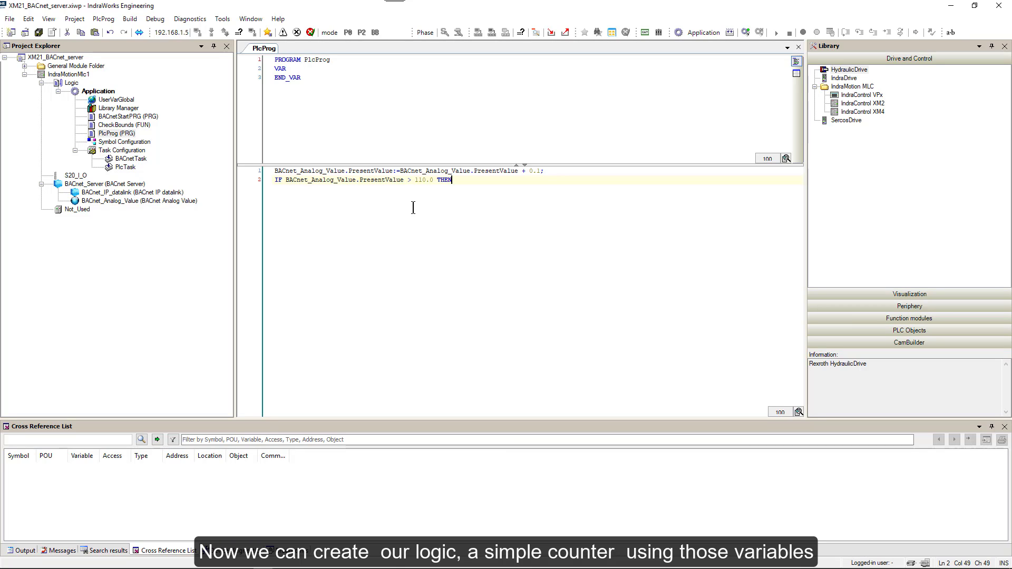
pyautogui.press('Return')
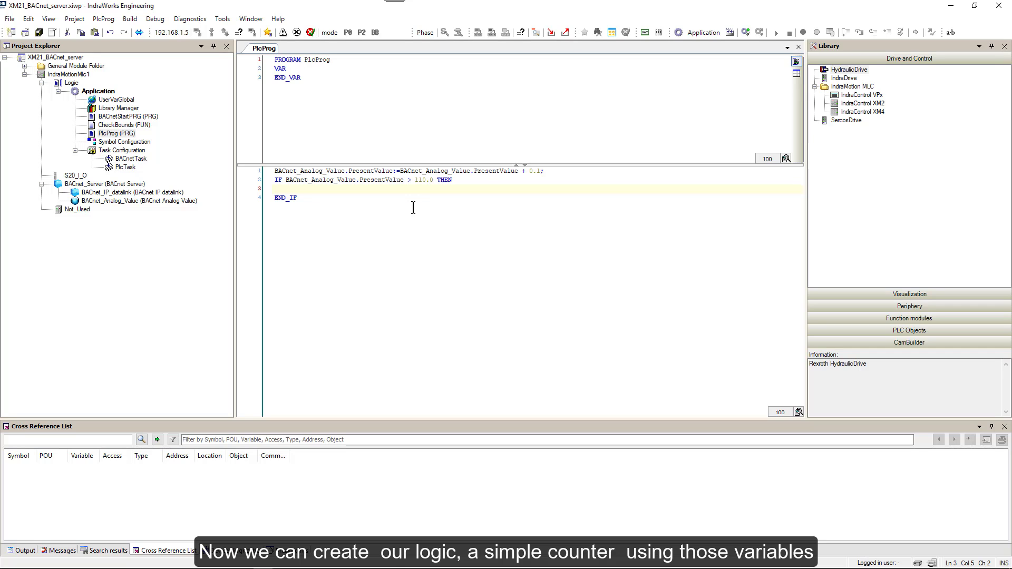
pyautogui.write('BACnet_Analog_Value.PresentValue:= 0.0;')
pyautogui.press('Down')
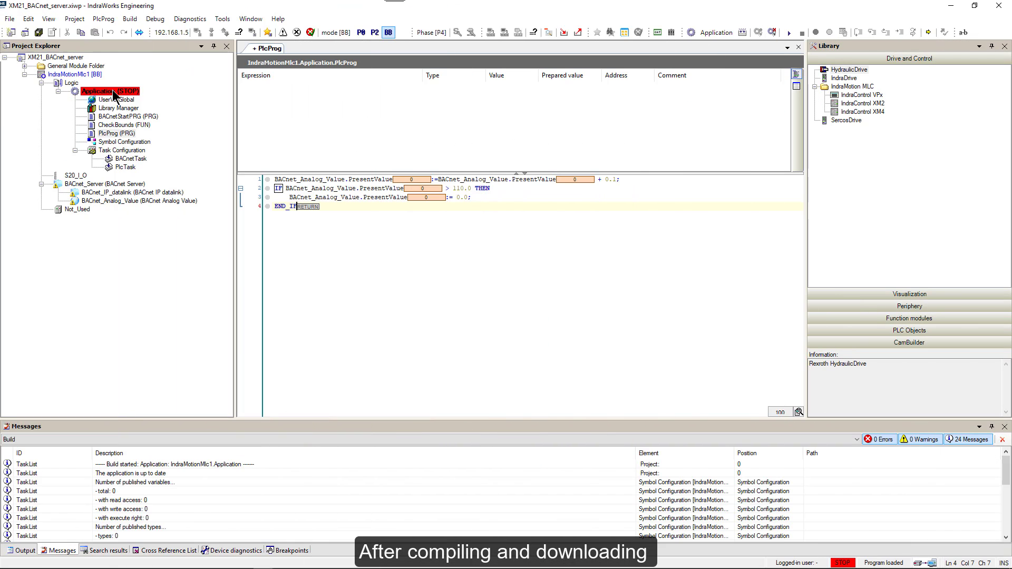
# Start the stopped Application on the controller and confirm with Yes.
pyautogui.click(113, 94)
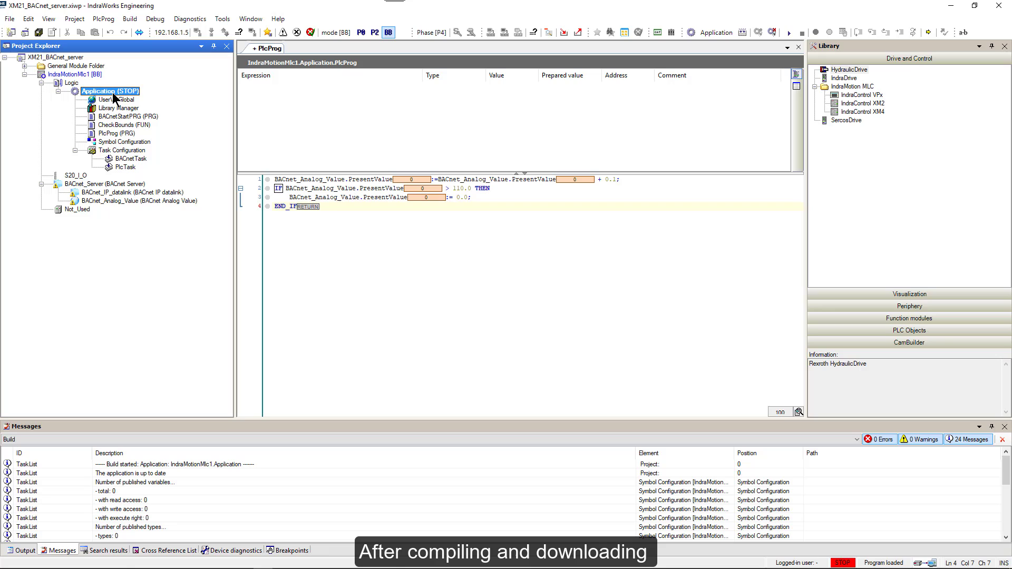
pyautogui.rightClick(112, 93)
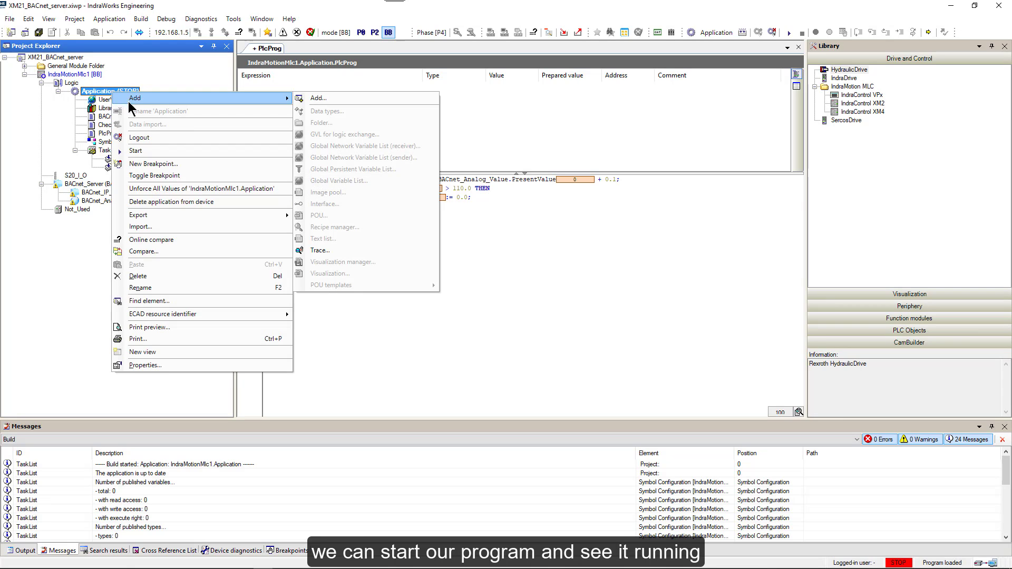
pyautogui.click(132, 137)
pyautogui.click(530, 324)
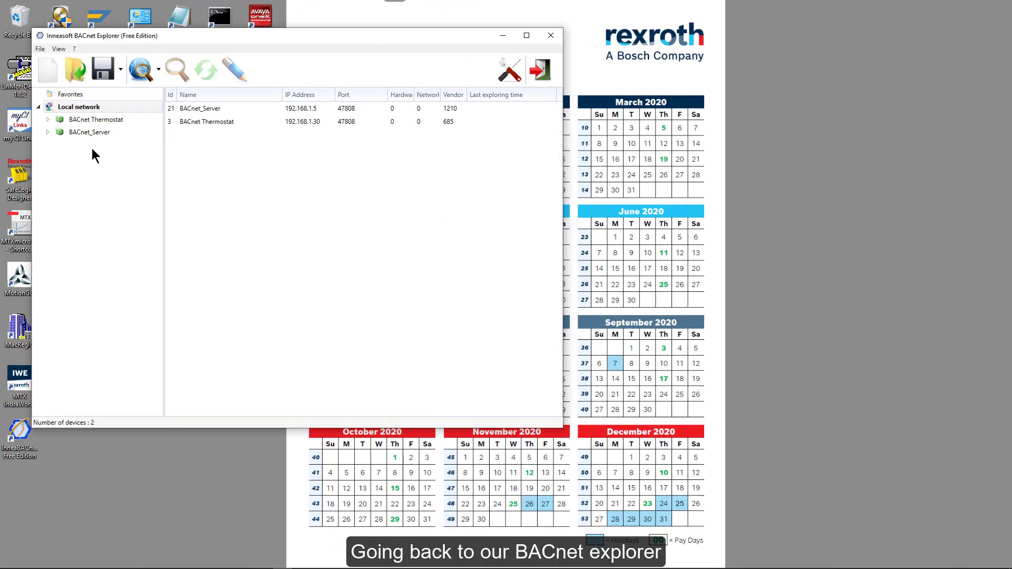
# Expand BACnet_Server's Analog Value objects, refresh, and show BACnet_Analog_Value's properties.
pyautogui.click(49, 132)
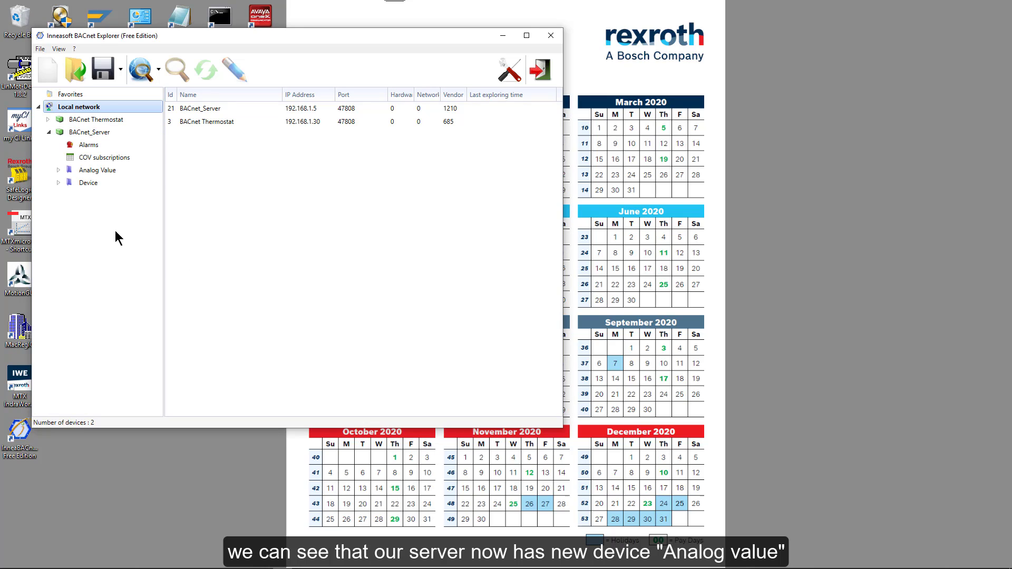
pyautogui.click(96, 171)
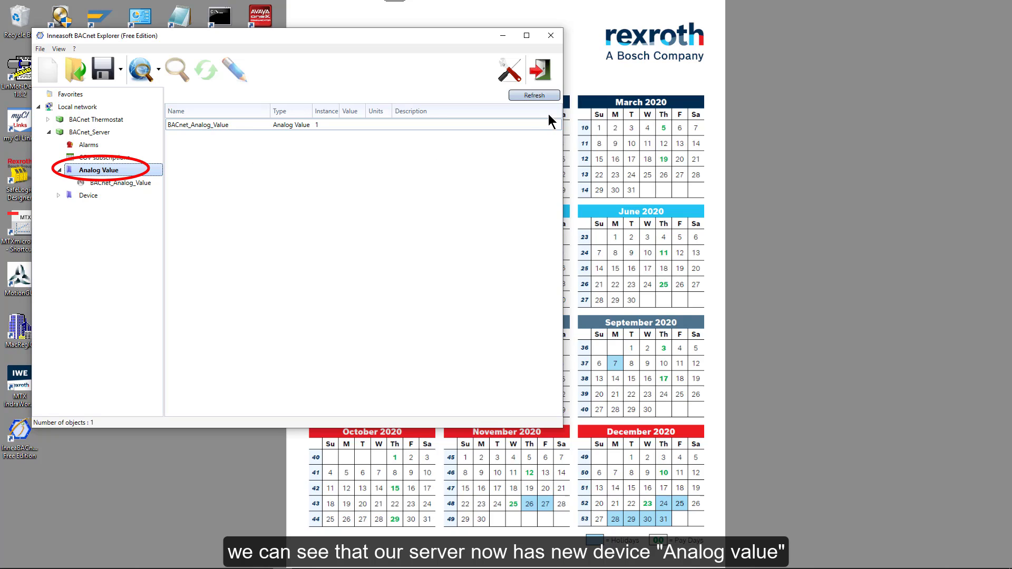
pyautogui.click(537, 97)
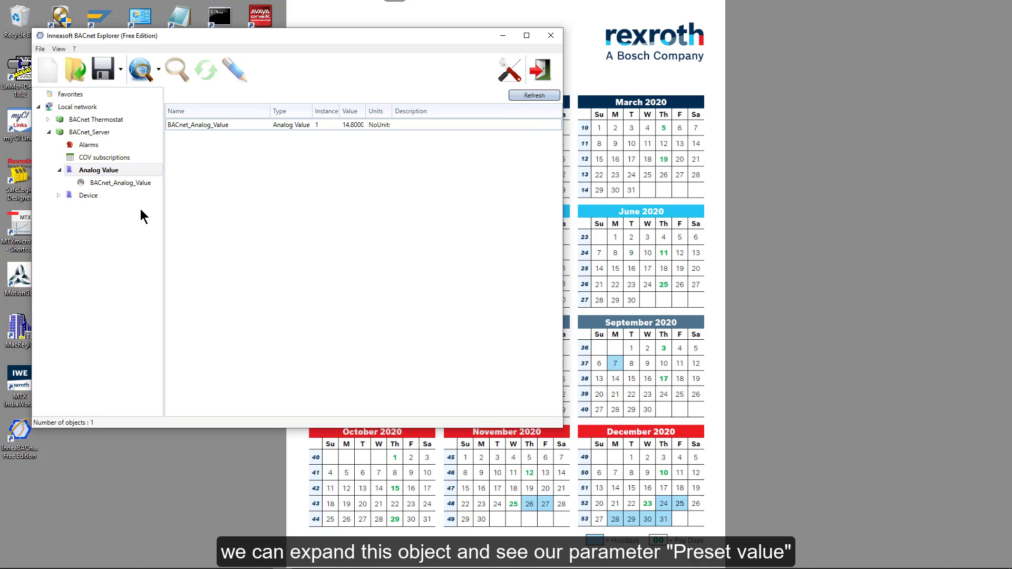
pyautogui.click(117, 183)
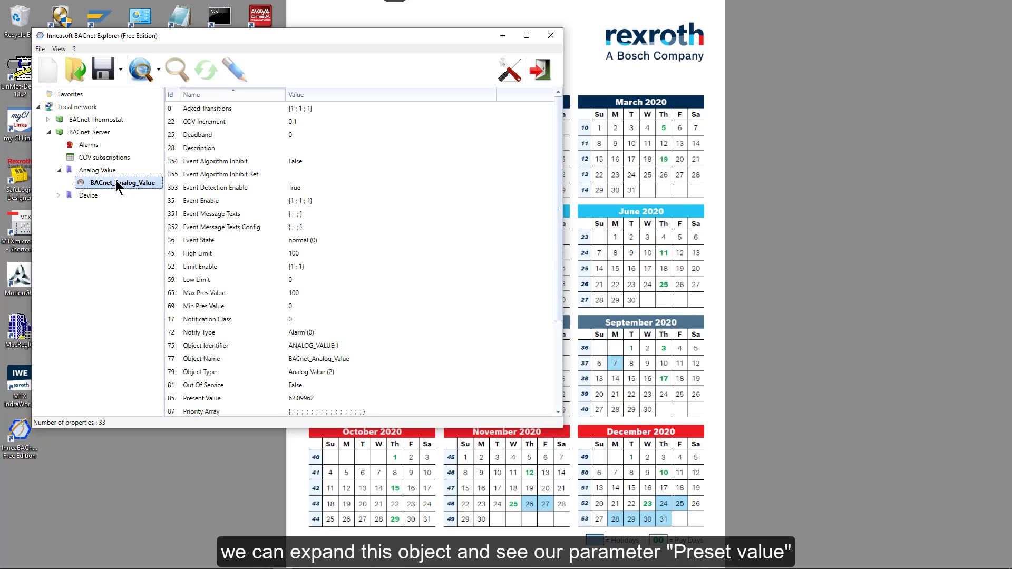
pyautogui.moveTo(558, 221); pyautogui.dragTo(573, 340)
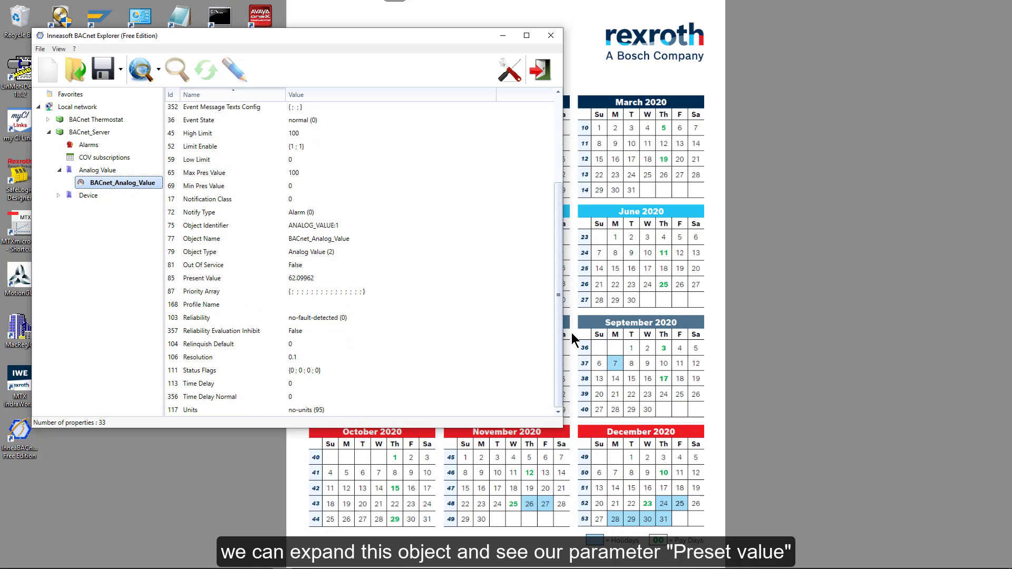
# Re-read the Present Value twice to watch it change, now 44.2999.
pyautogui.rightClick(329, 277)
pyautogui.click(358, 285)
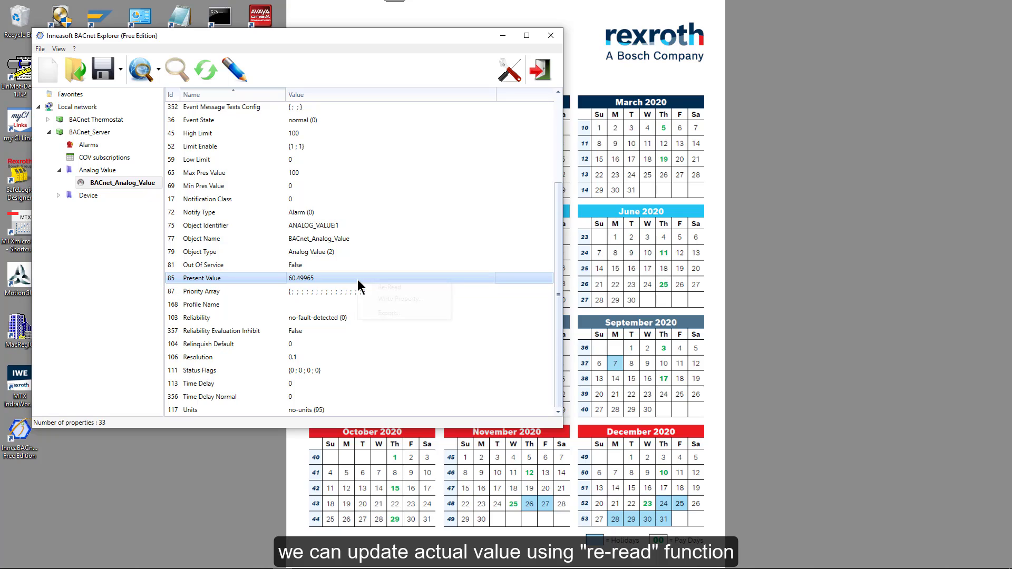
pyautogui.rightClick(357, 279)
pyautogui.click(387, 288)
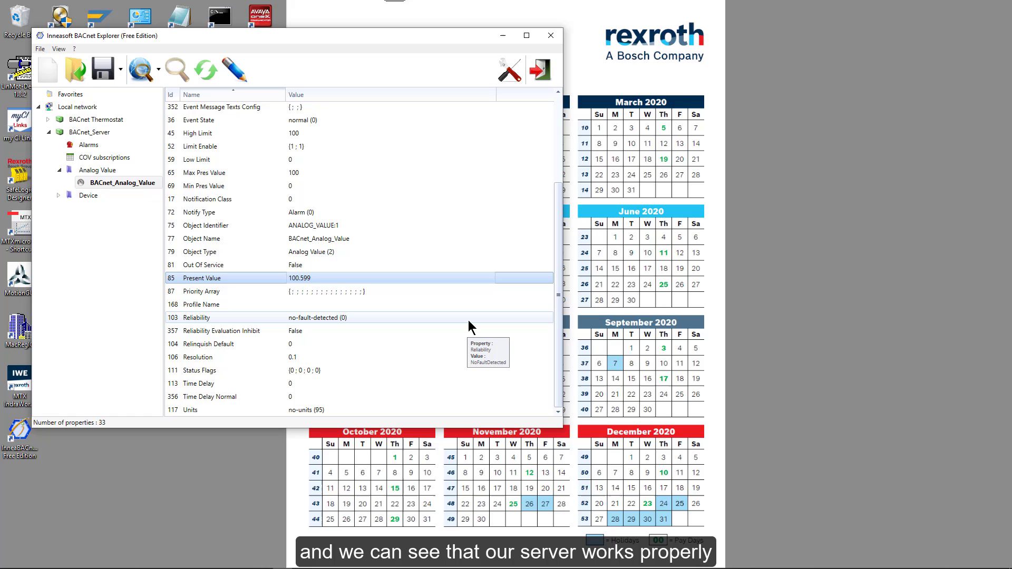
# Close the BACnet explorer and scroll through the help's BACnet/IP client configuration example.
pyautogui.click(551, 38)
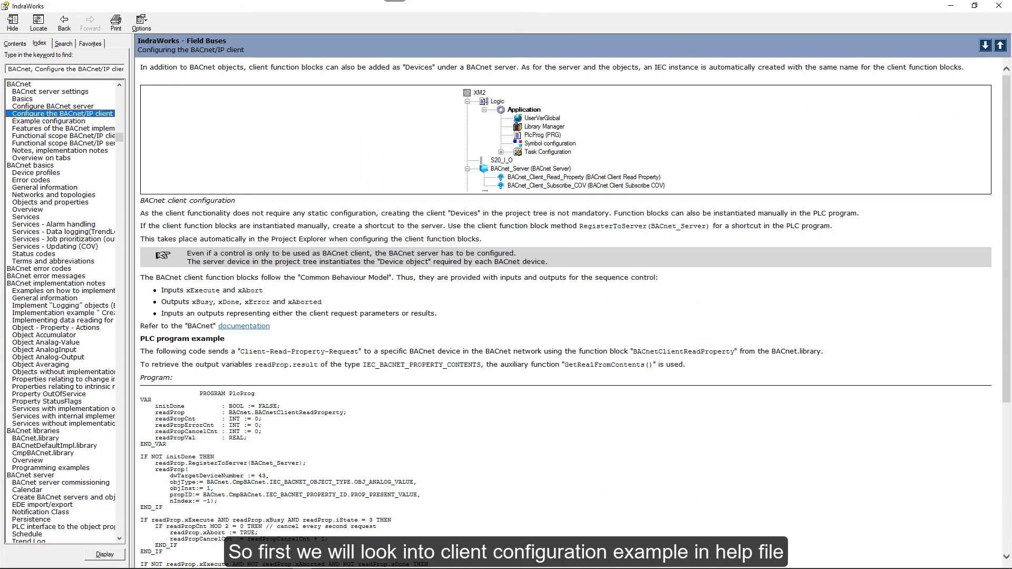
pyautogui.moveTo(1007, 269); pyautogui.dragTo(1008, 383)
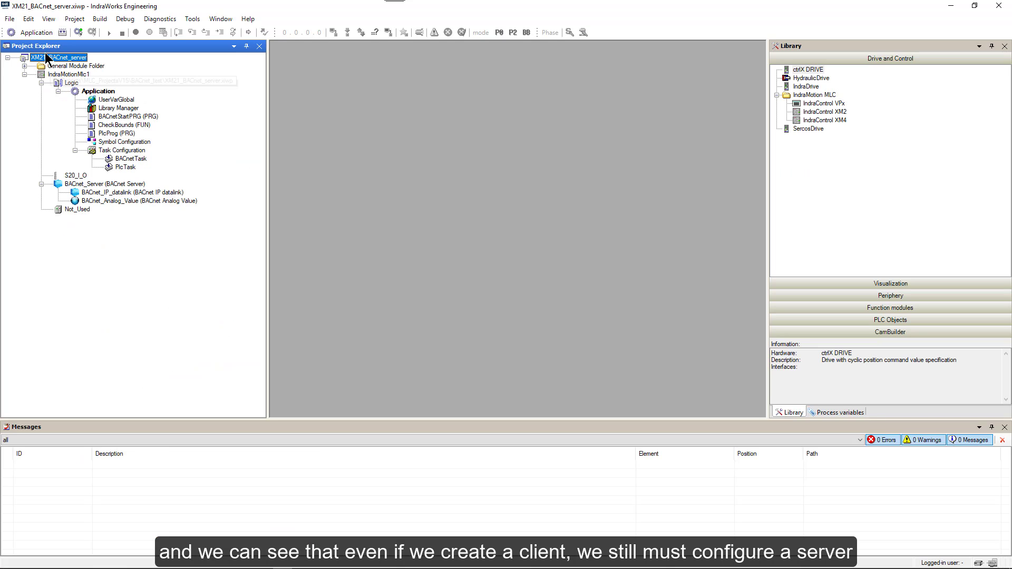
# Save the project as a copy named XM22_BACnet_client.xiwp.
pyautogui.click(11, 20)
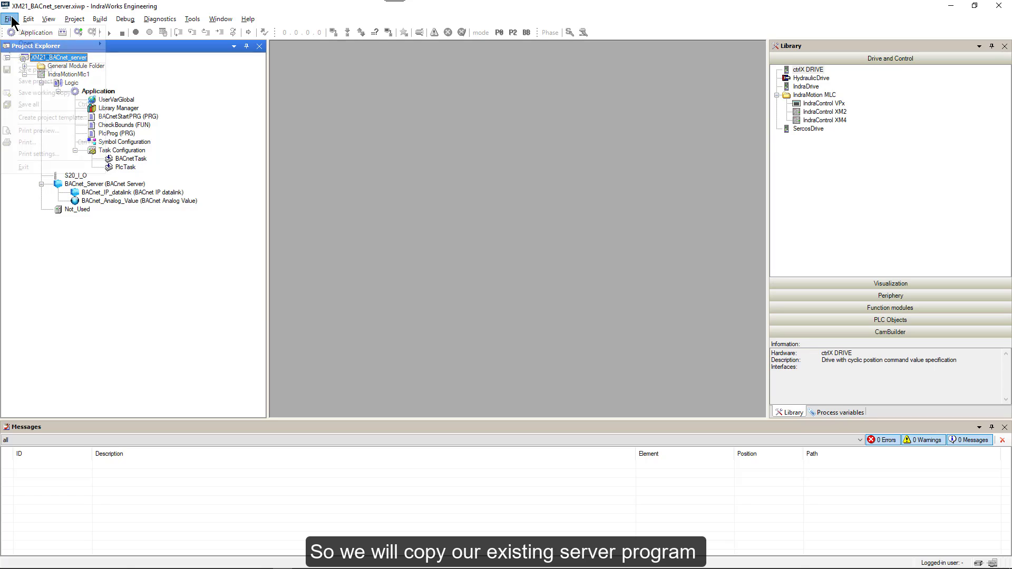
pyautogui.click(34, 80)
pyautogui.write('XM22_BACnet_serve.xiwp')
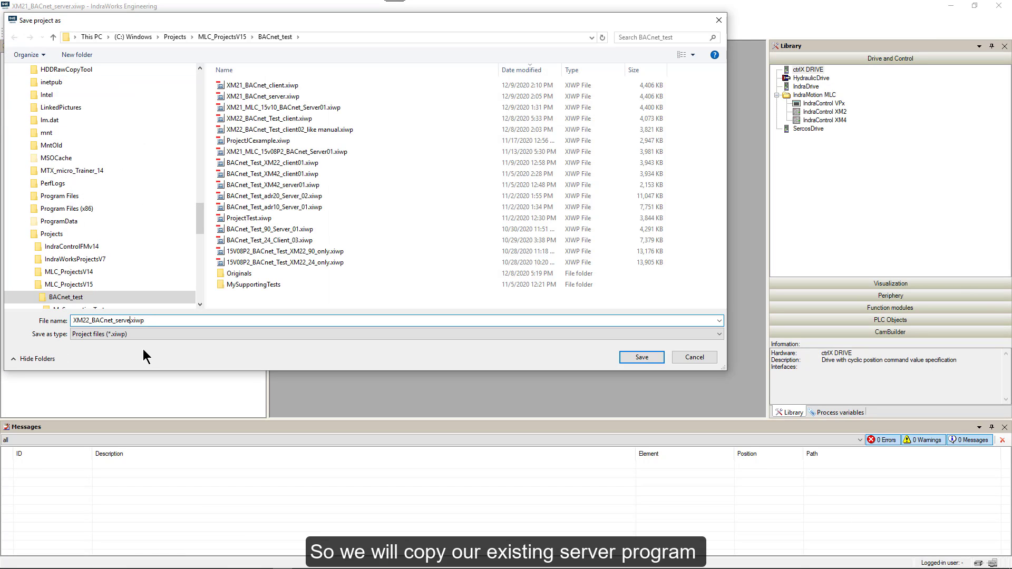
pyautogui.press('BackSpace')
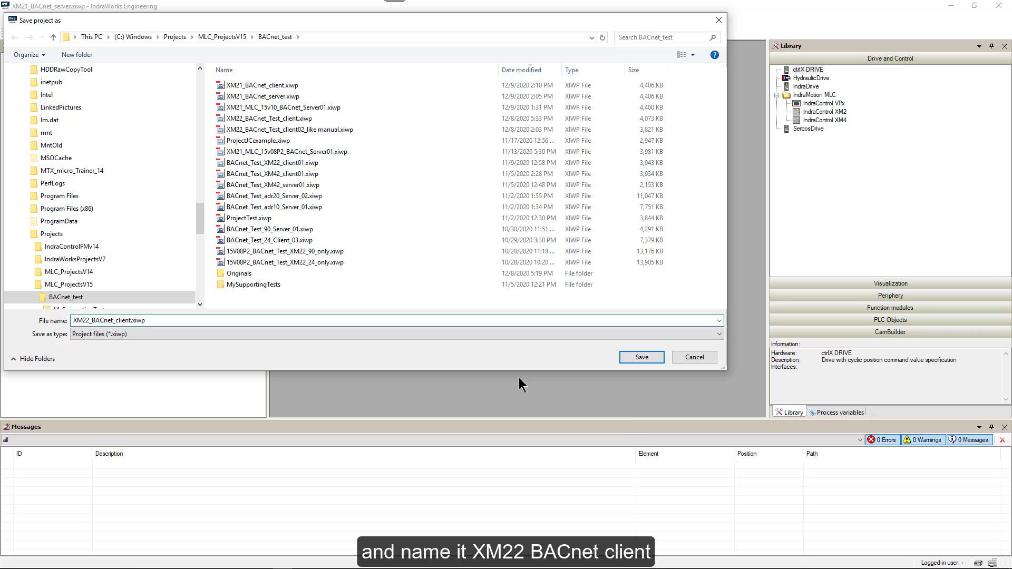
pyautogui.click(642, 363)
# Finish renaming the root to XM22_BACnet_client, then set IndraMotionMlc1 to 192.168.1.20 and test communication.
pyautogui.write('t_client')
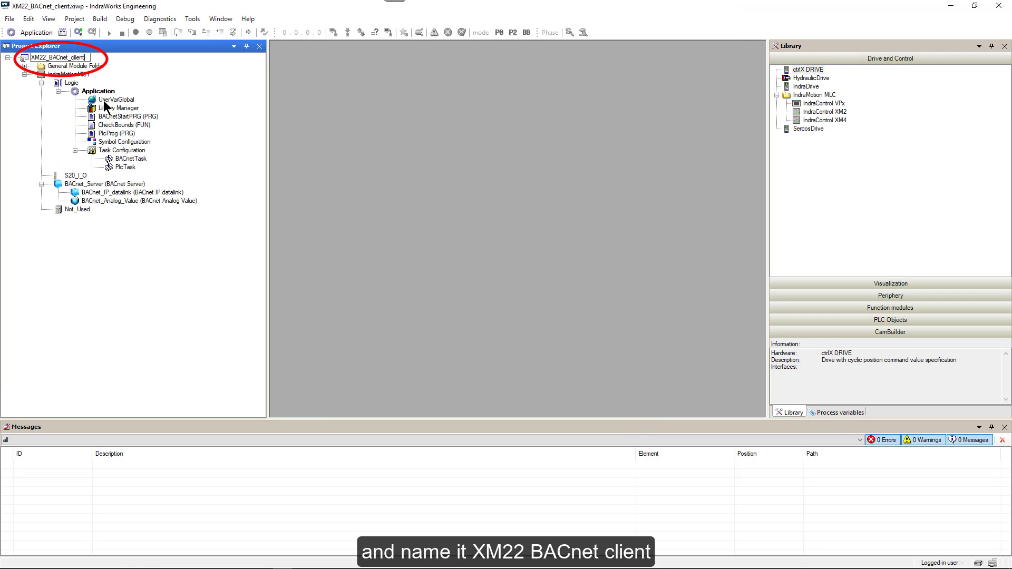
pyautogui.click(66, 74)
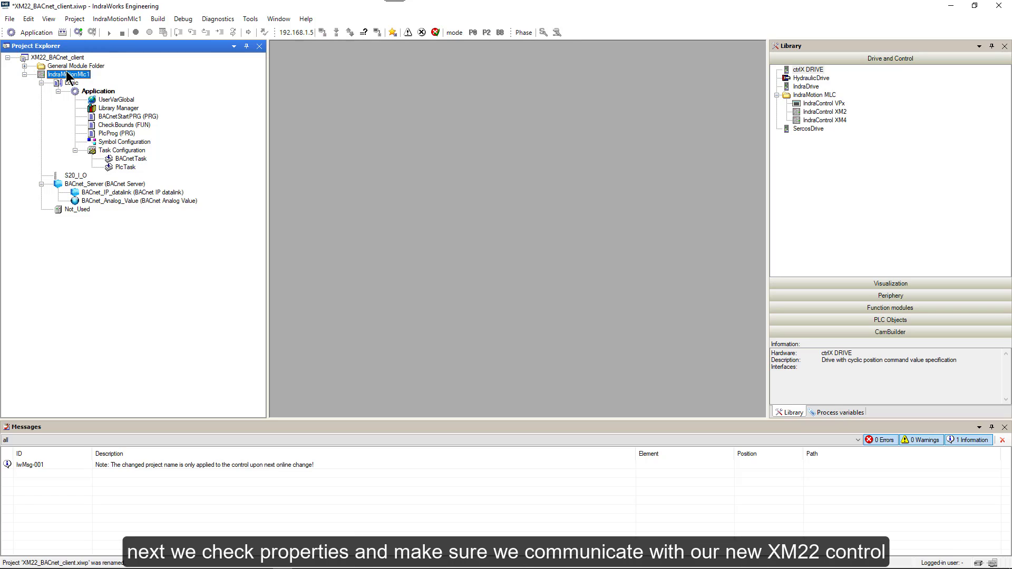
pyautogui.rightClick(66, 75)
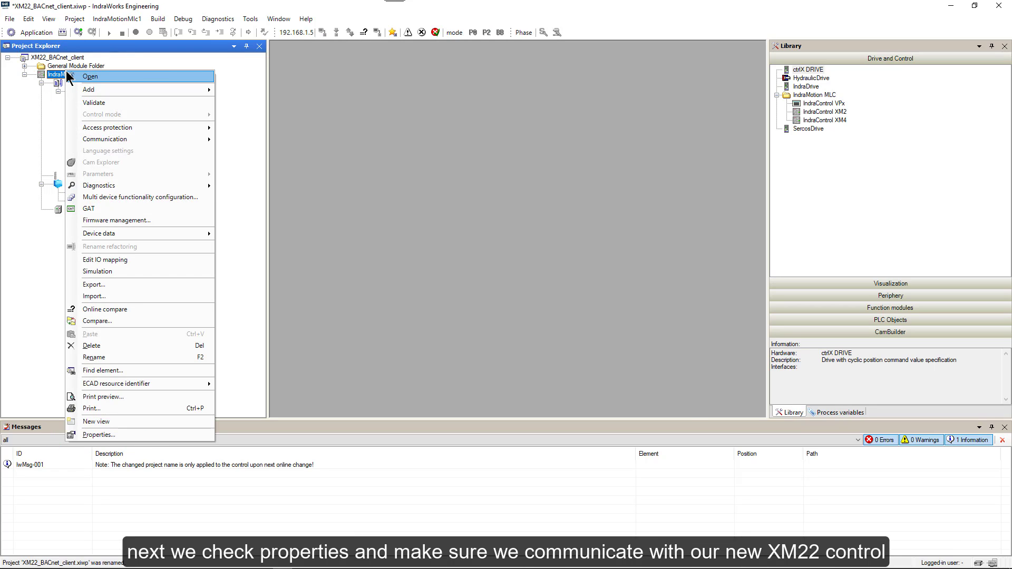
pyautogui.click(99, 435)
pyautogui.click(484, 259)
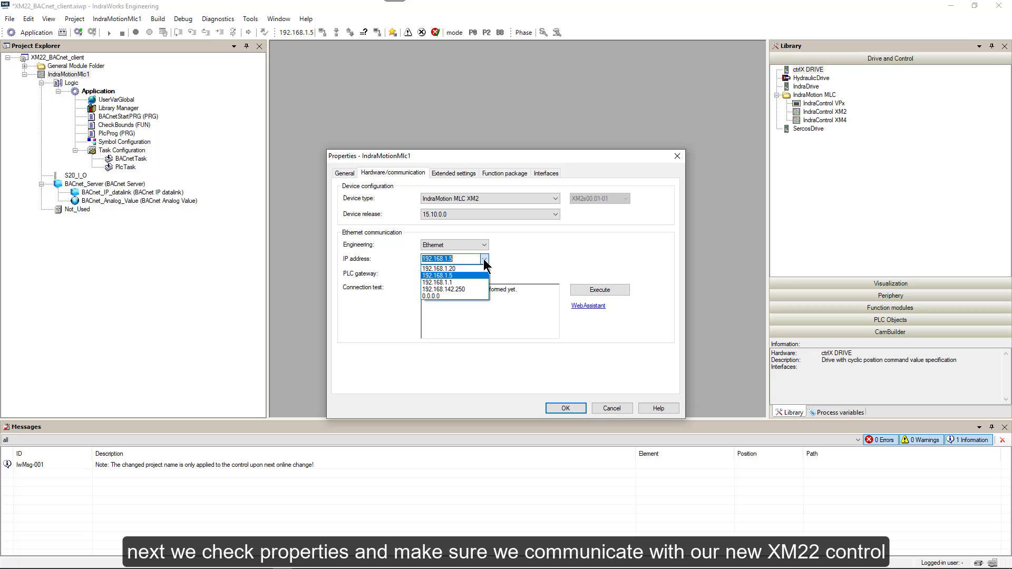
pyautogui.click(438, 269)
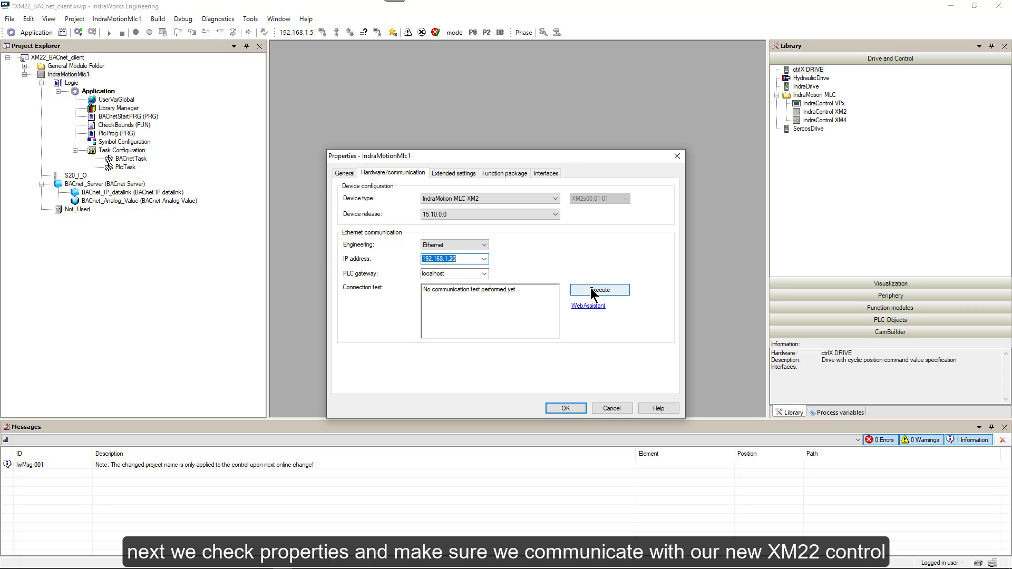
pyautogui.click(590, 288)
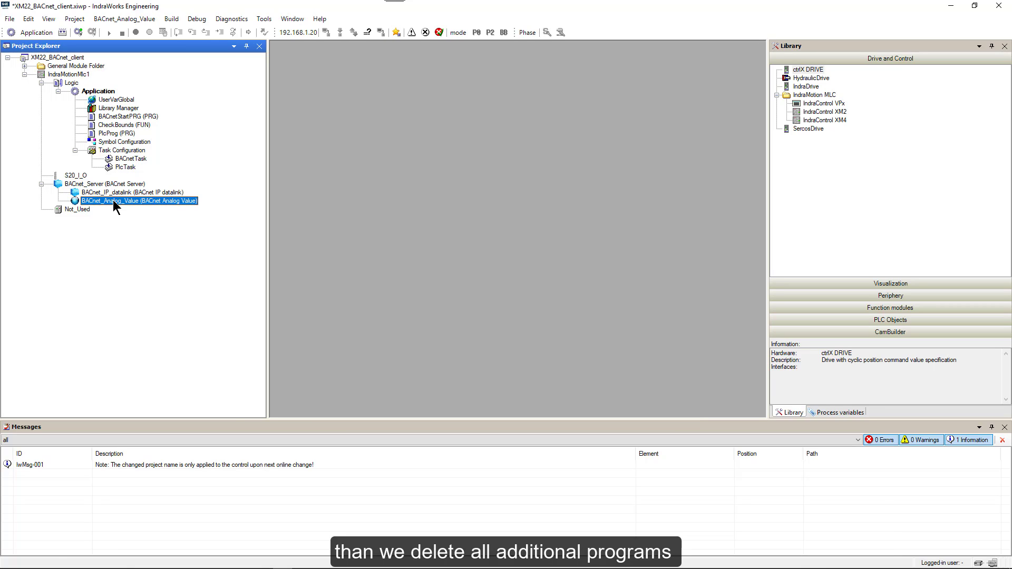
# Delete BACnet_Analog_Value and PlcProg from the project.
pyautogui.rightClick(113, 200)
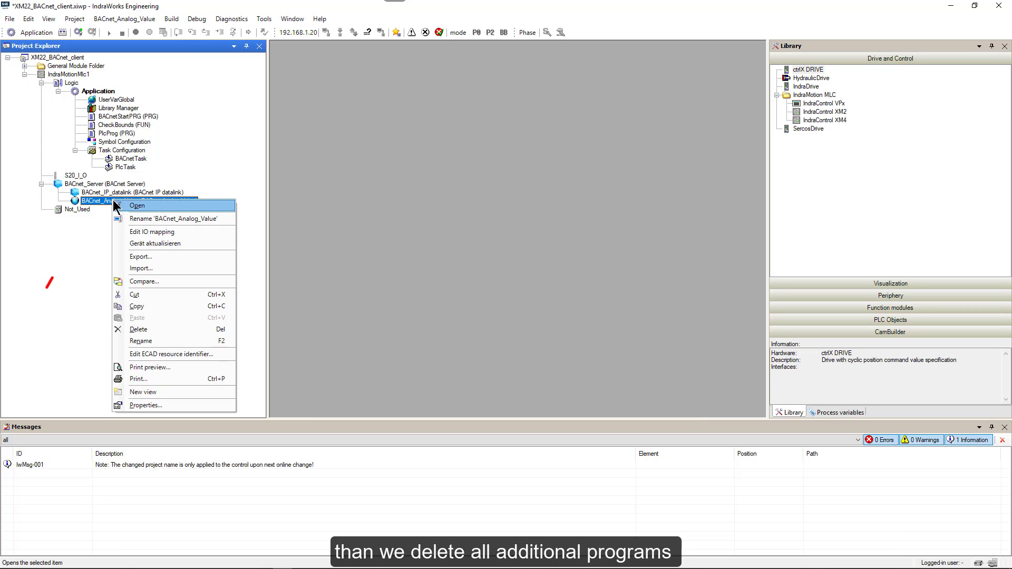
pyautogui.click(137, 330)
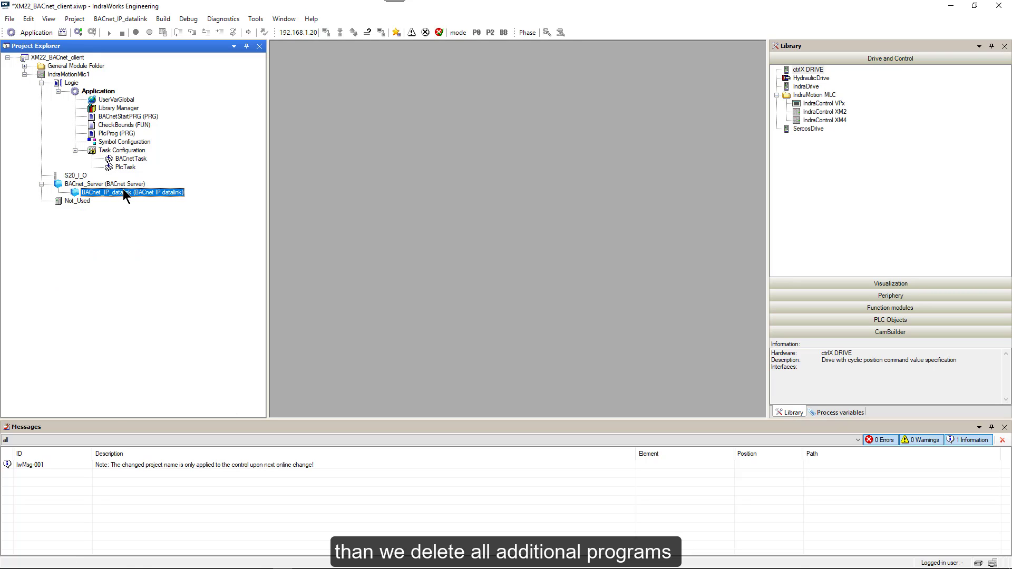
pyautogui.click(113, 133)
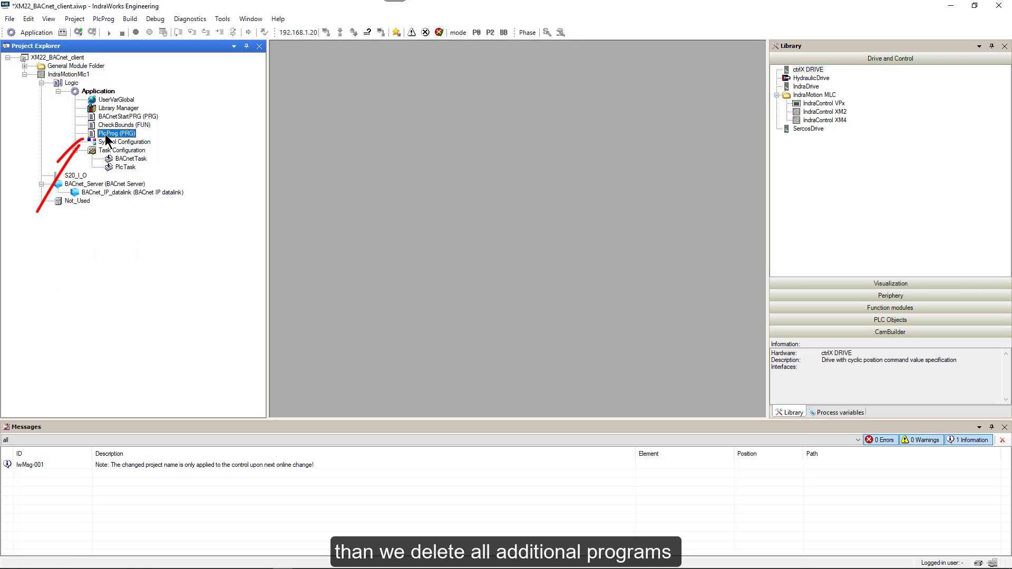
pyautogui.rightClick(106, 135)
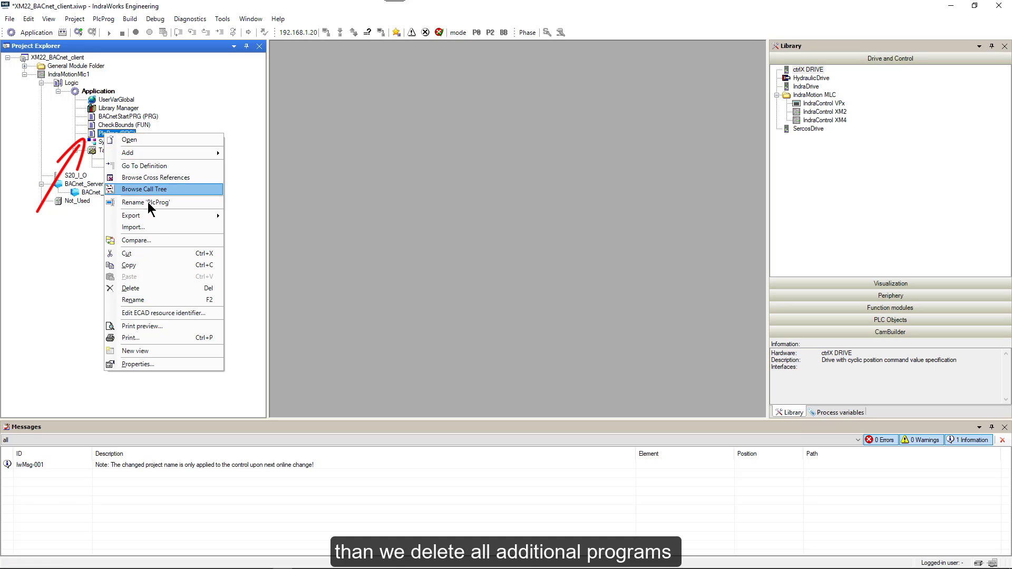
pyautogui.click(126, 290)
# Remove the PlcProg call from PlcTask's configuration.
pyautogui.doubleClick(117, 157)
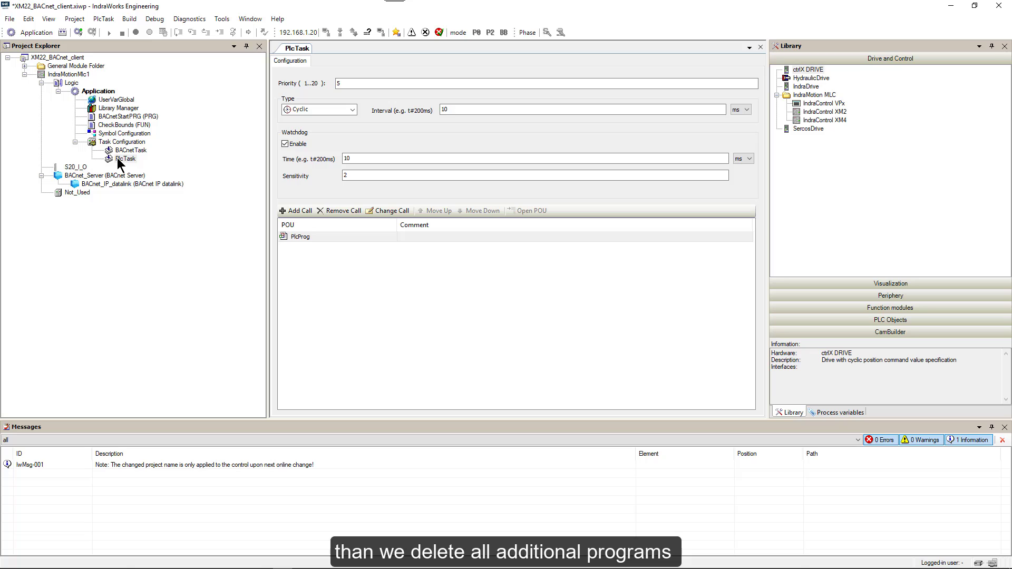
pyautogui.click(294, 237)
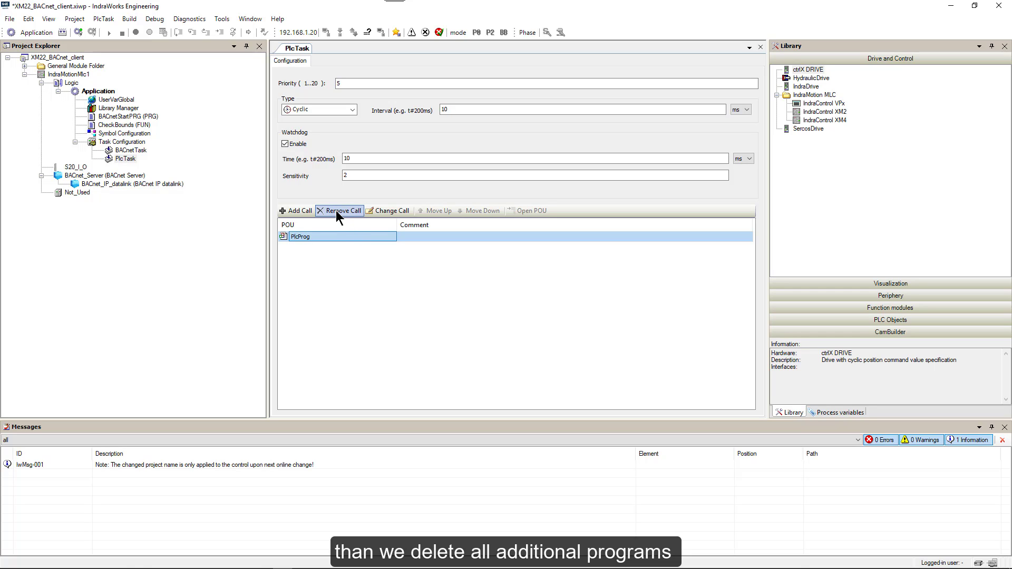
pyautogui.click(336, 210)
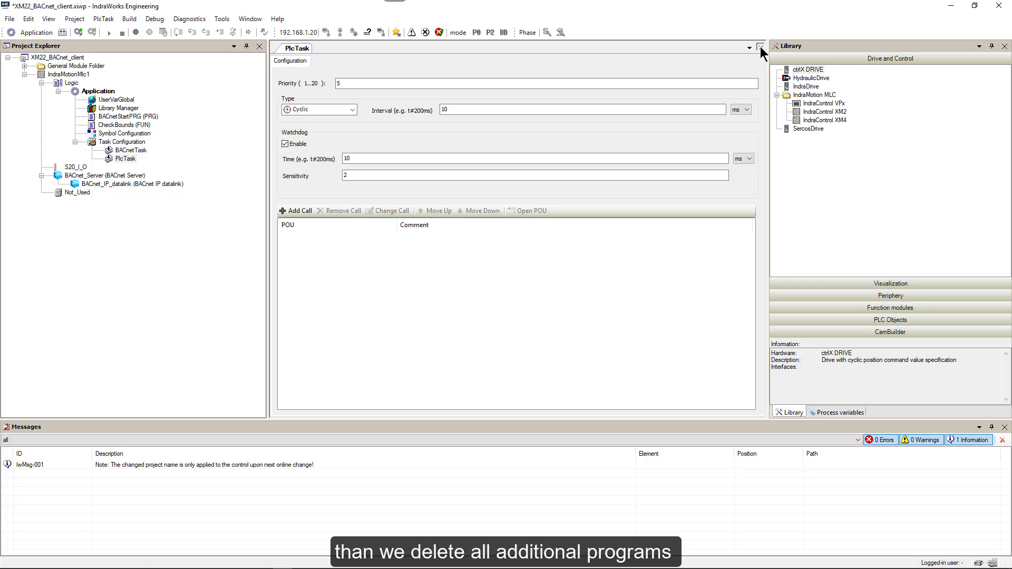
pyautogui.click(760, 48)
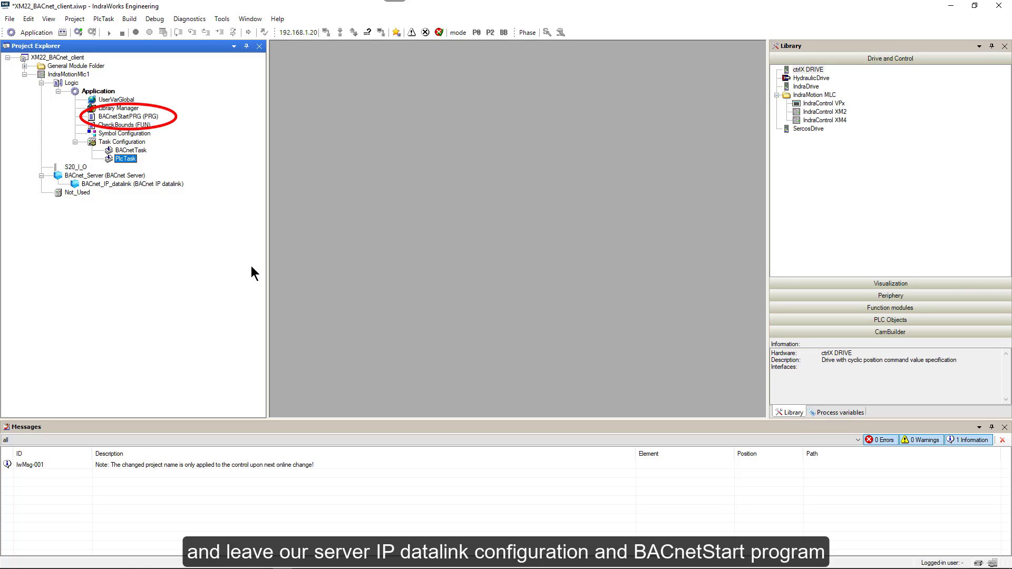
# Set the BACnet_Server InstanceNumber parameter to 22.
pyautogui.doubleClick(90, 177)
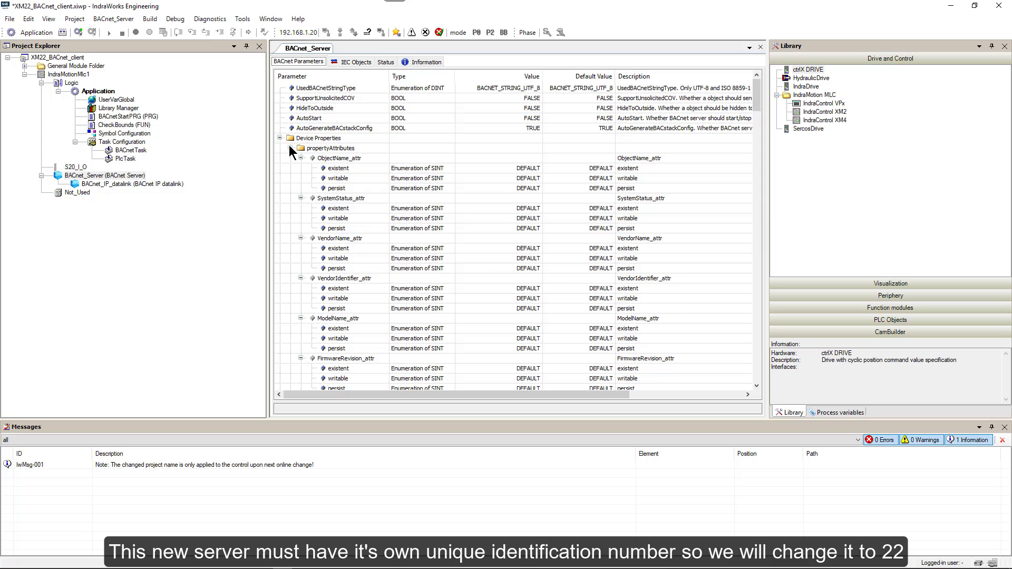
pyautogui.click(290, 147)
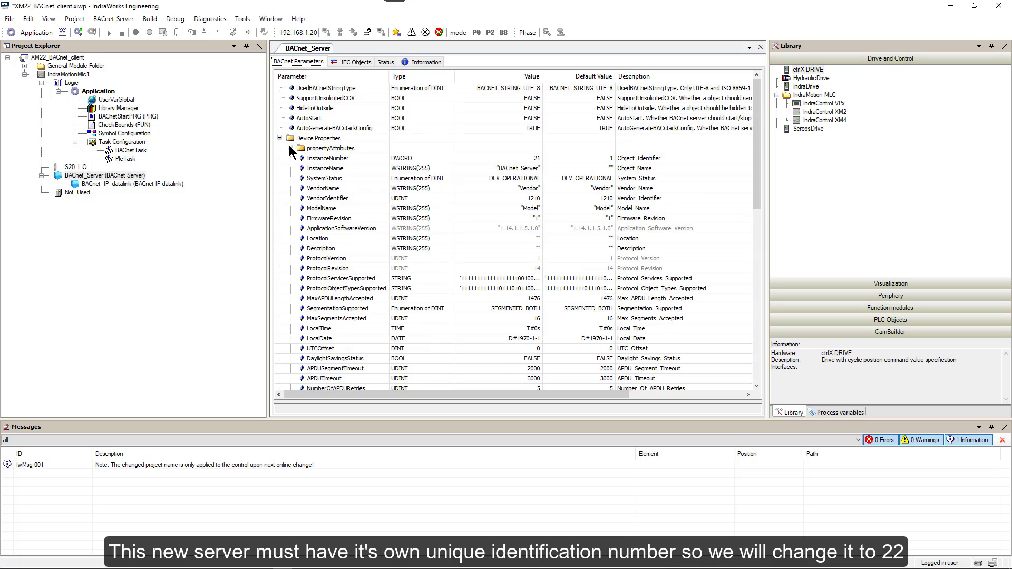
pyautogui.click(537, 158)
pyautogui.click(538, 159)
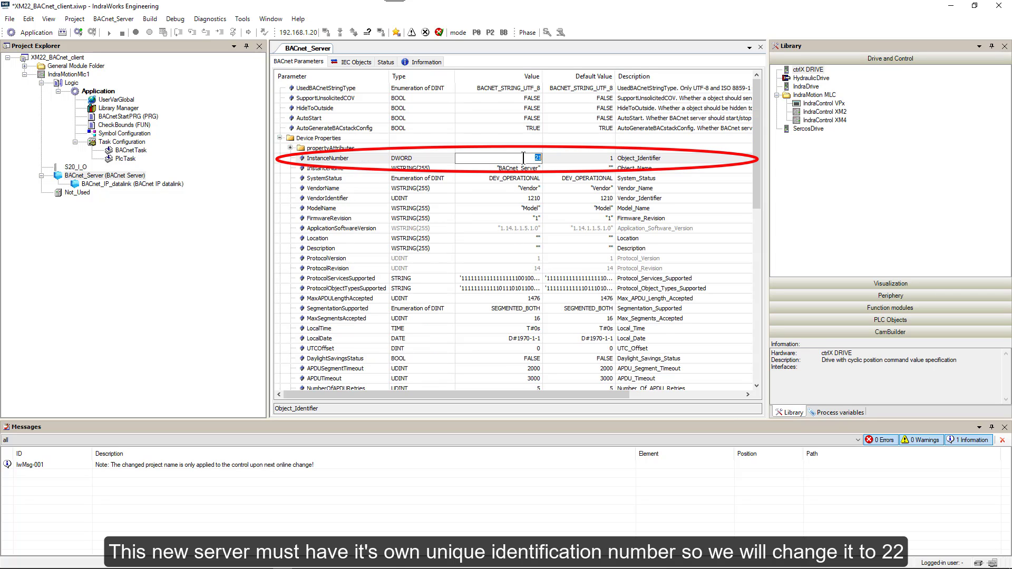
pyautogui.write('22')
pyautogui.press('Return')
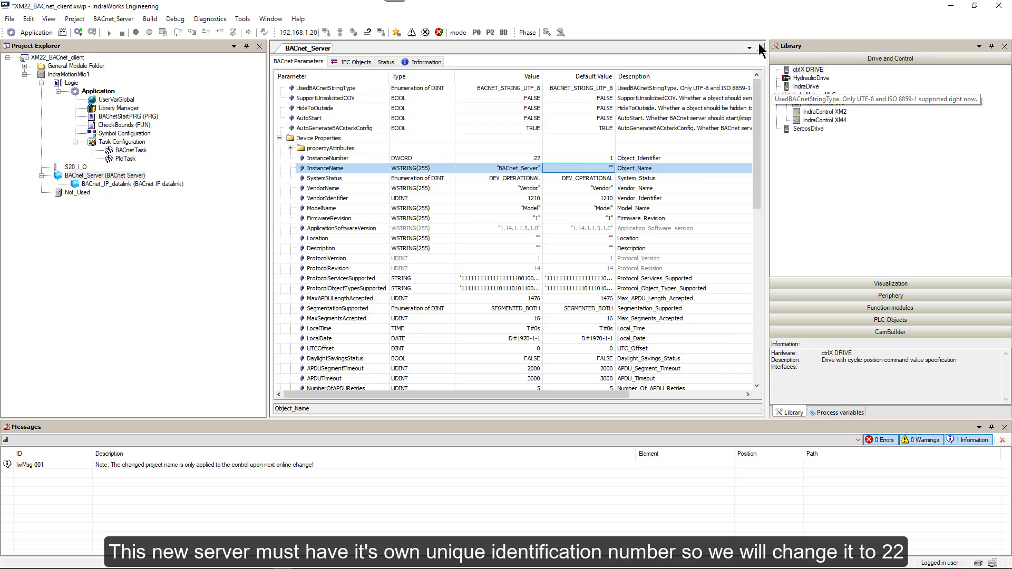
pyautogui.click(760, 47)
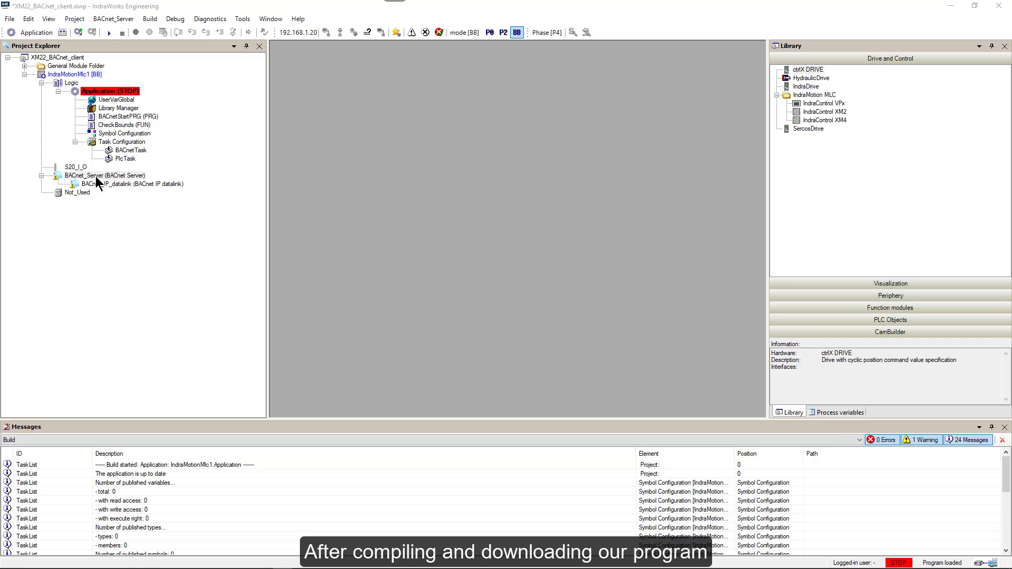
# Check BACnet_Server's Status tab and start the Application on the controller.
pyautogui.doubleClick(93, 175)
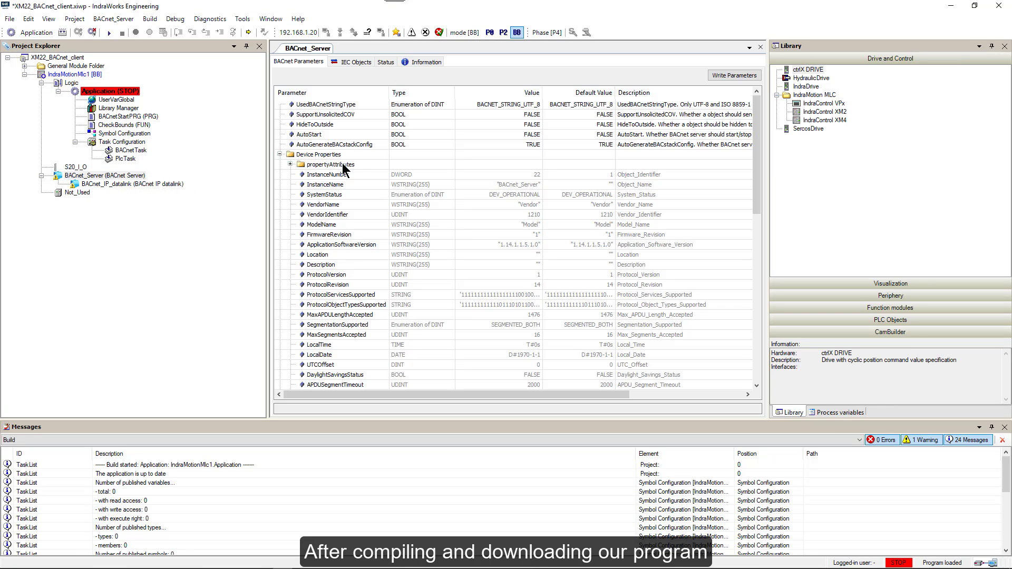
pyautogui.click(384, 61)
pyautogui.rightClick(101, 91)
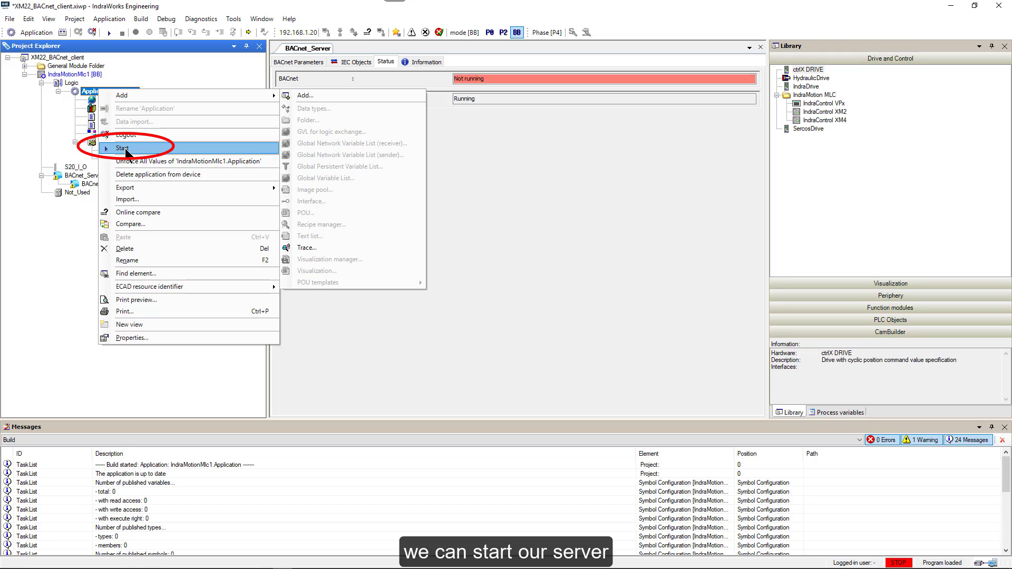
pyautogui.click(122, 148)
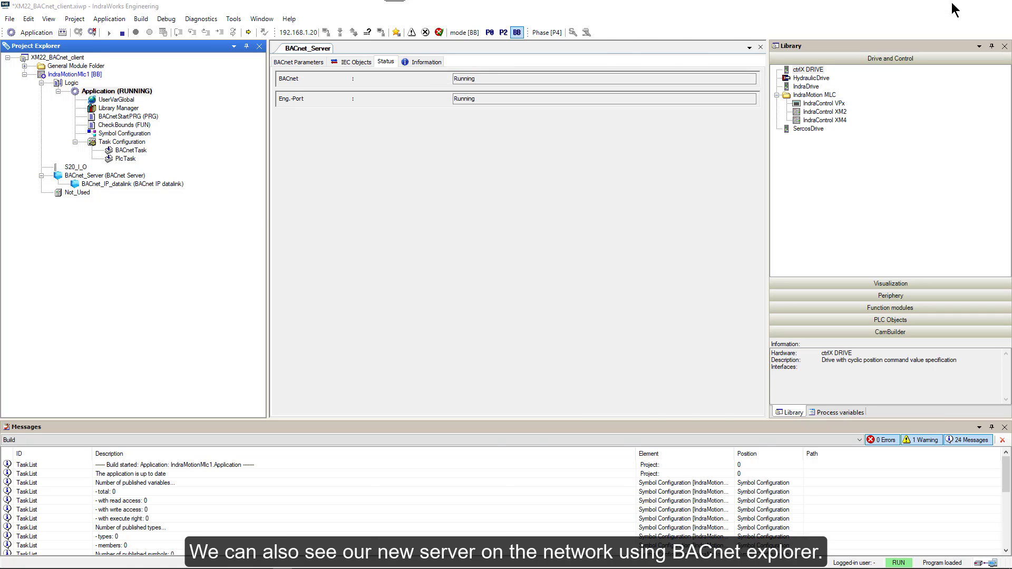
# Discover BACnet devices and expand BACnet_Server (Id 22) down to its Device node.
pyautogui.doubleClick(19, 433)
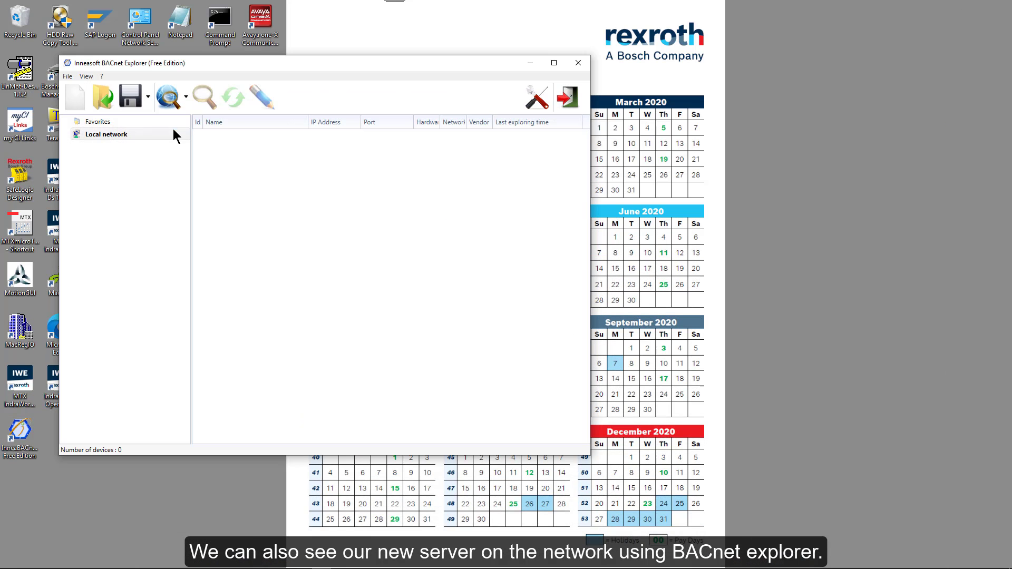
pyautogui.click(166, 103)
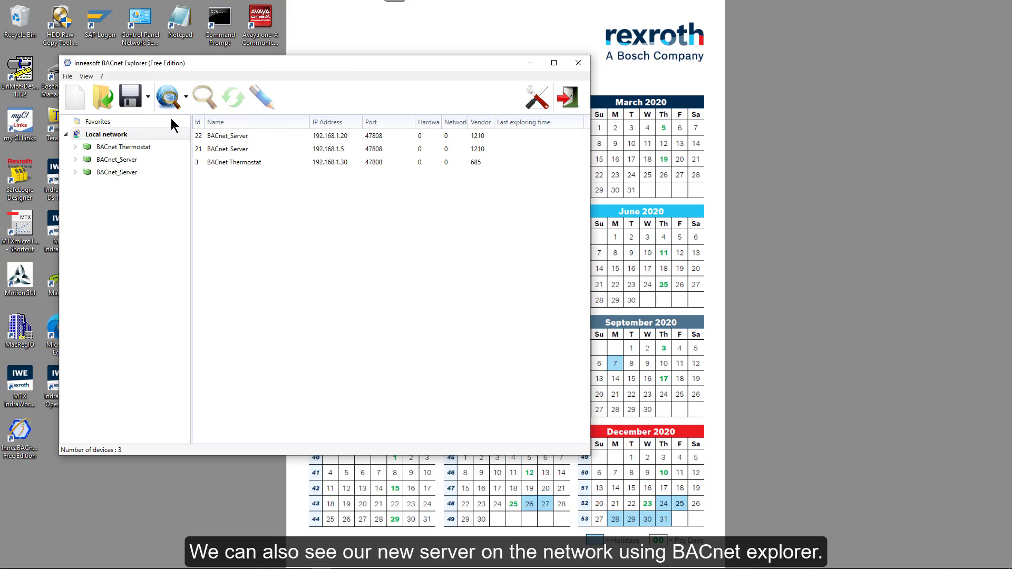
pyautogui.doubleClick(201, 138)
pyautogui.click(75, 173)
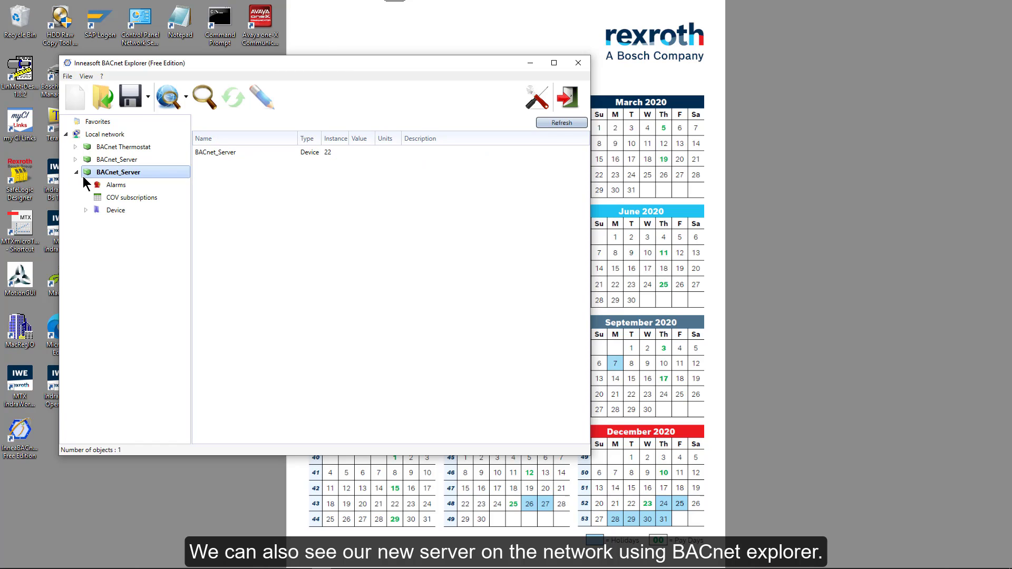
pyautogui.click(85, 211)
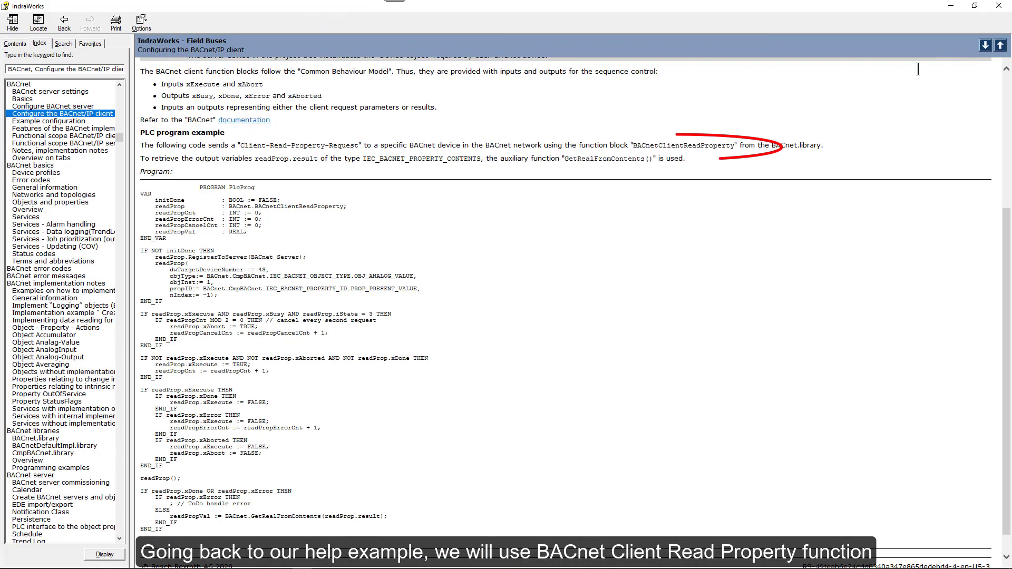
# Add a BACnet Client Read Property device under BACnet_Server via Add > Gerät.
pyautogui.click(951, 13)
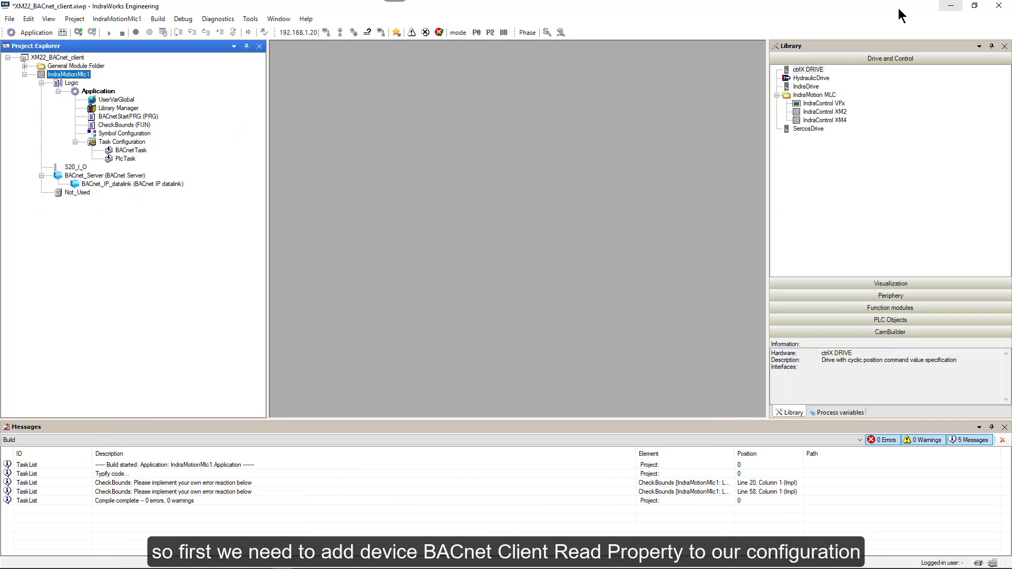
pyautogui.rightClick(108, 175)
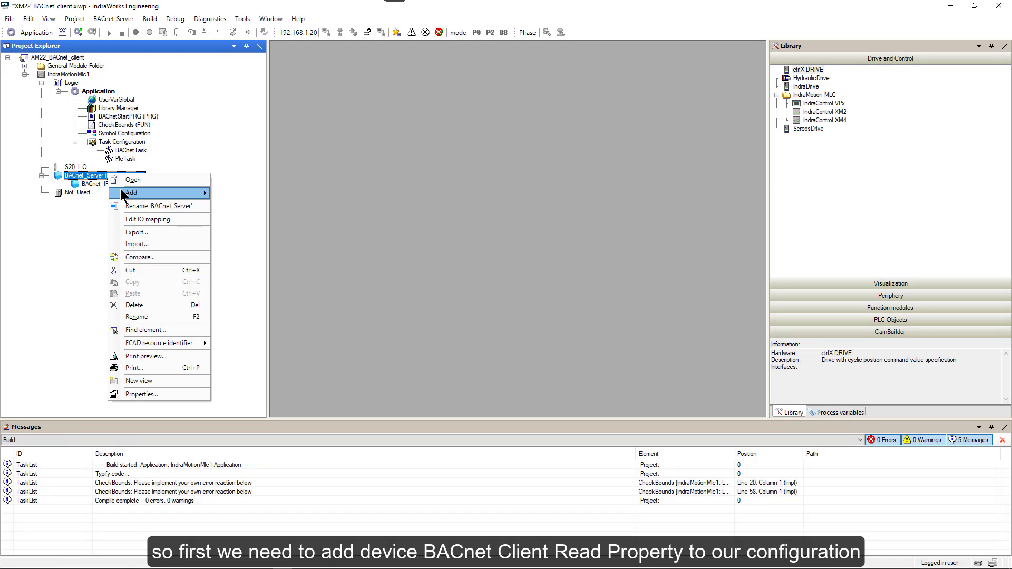
pyautogui.moveTo(121, 194)
pyautogui.moveTo(232, 206)
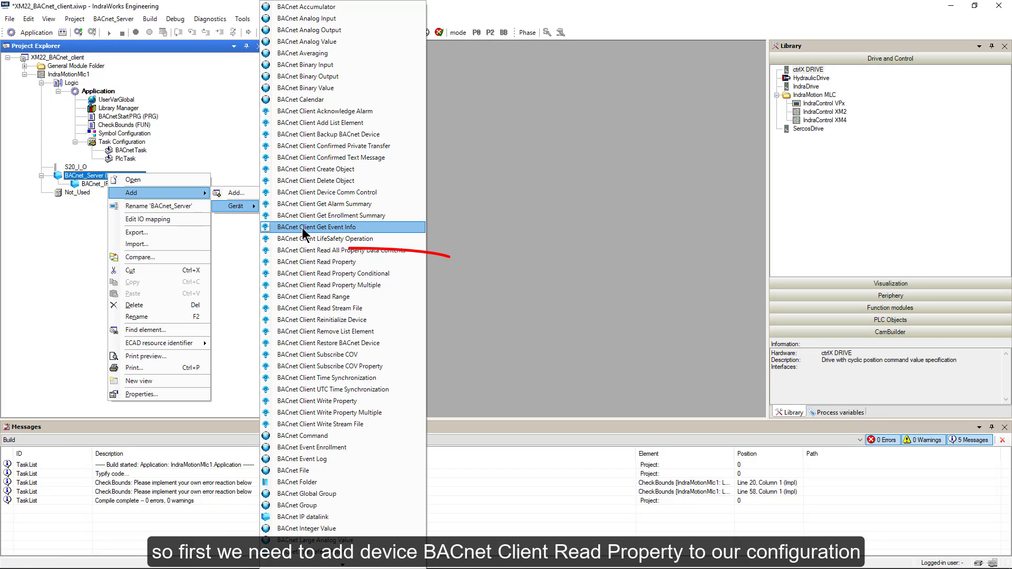
pyautogui.click(306, 262)
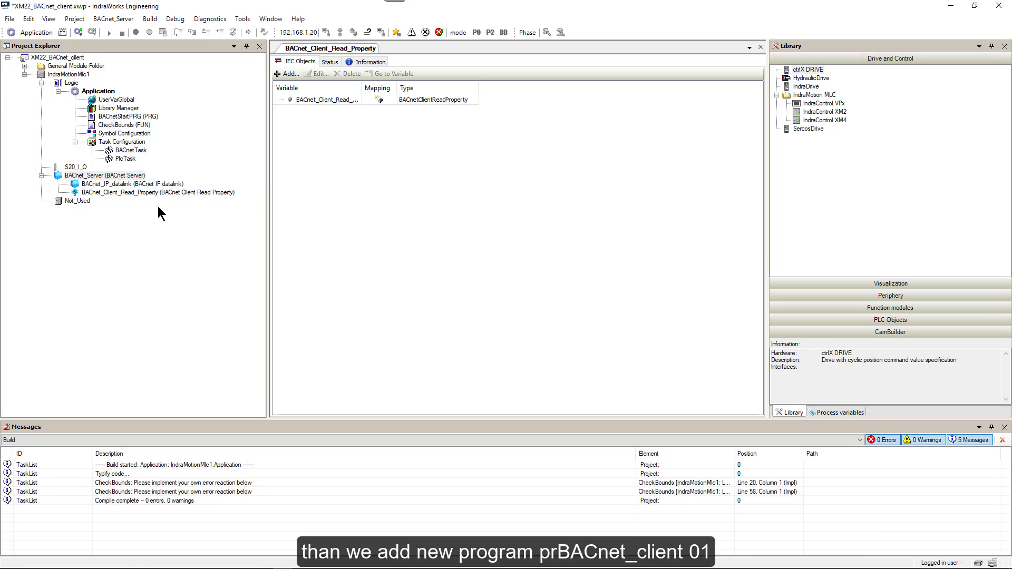
# Add a Structured Text program POU named prBACnet_client01 under Application.
pyautogui.click(98, 92)
pyautogui.rightClick(98, 93)
pyautogui.moveTo(100, 96)
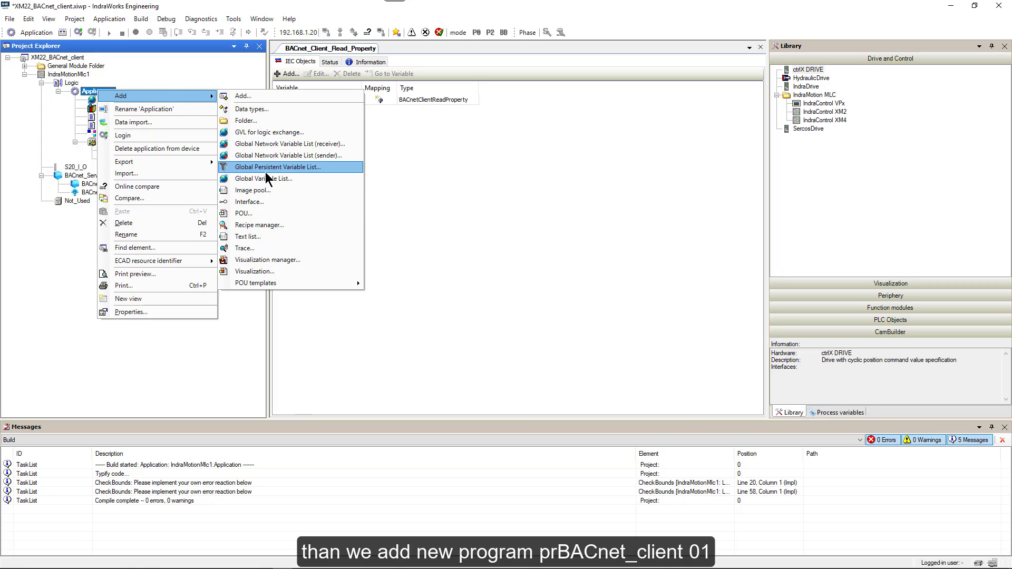
pyautogui.click(243, 214)
pyautogui.write('prBACnet_client01')
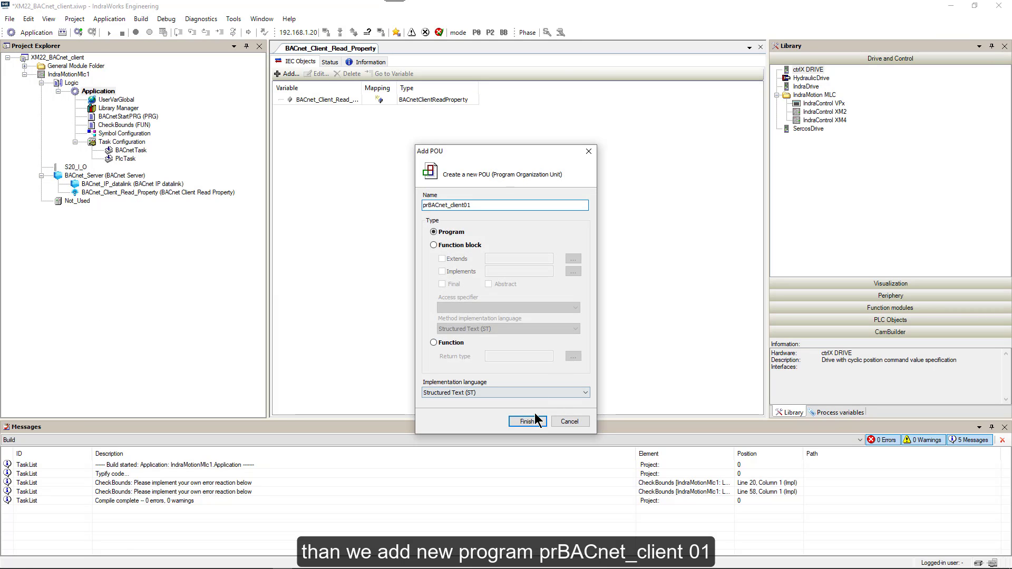
pyautogui.click(527, 422)
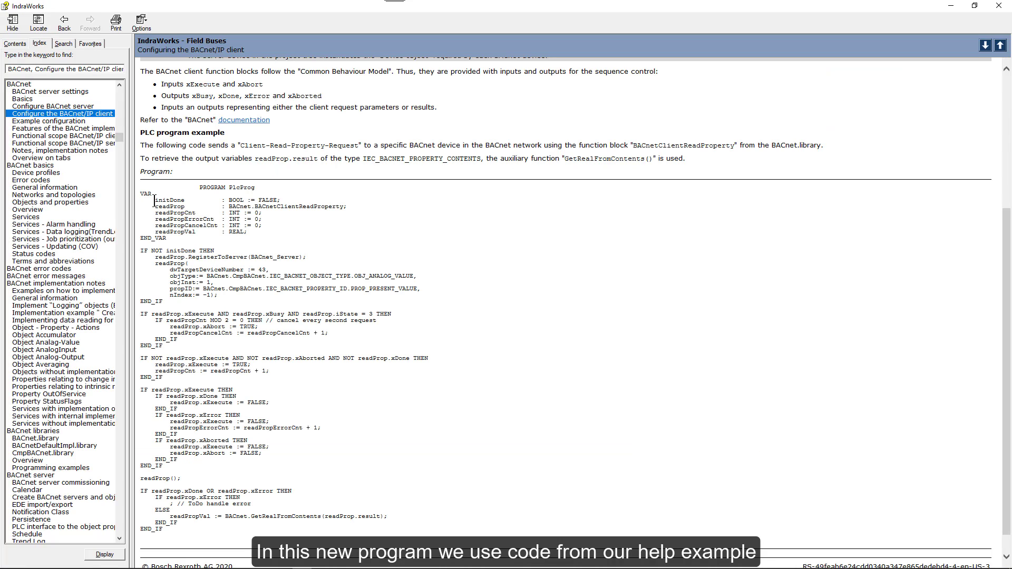
# Paste the help example's variable declarations into prBACnet_client01 after VAR.
pyautogui.moveTo(154, 201); pyautogui.dragTo(258, 234)
pyautogui.hotkey('ctrl', 'c')
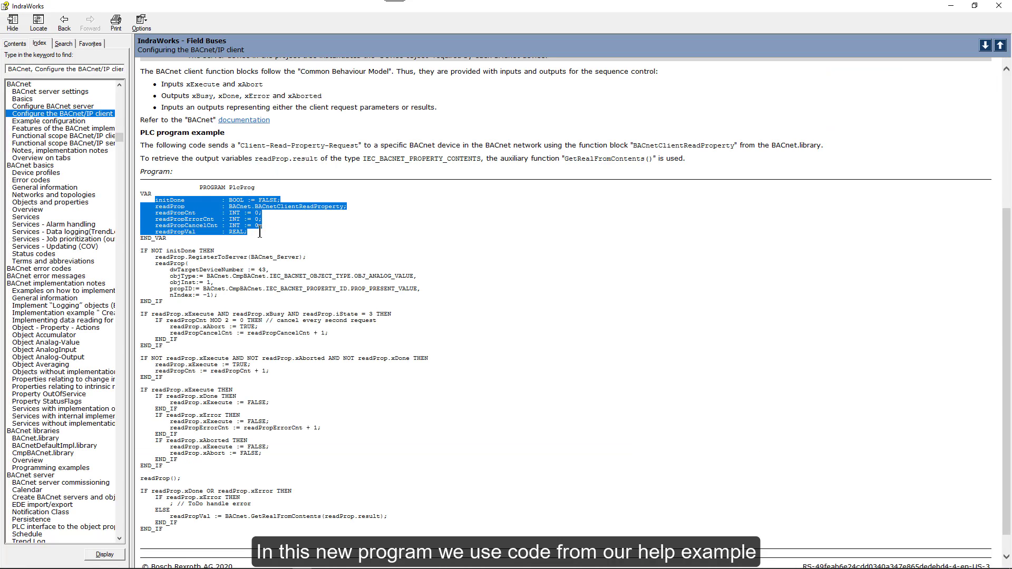
pyautogui.hotkey('alt', 'Tab')
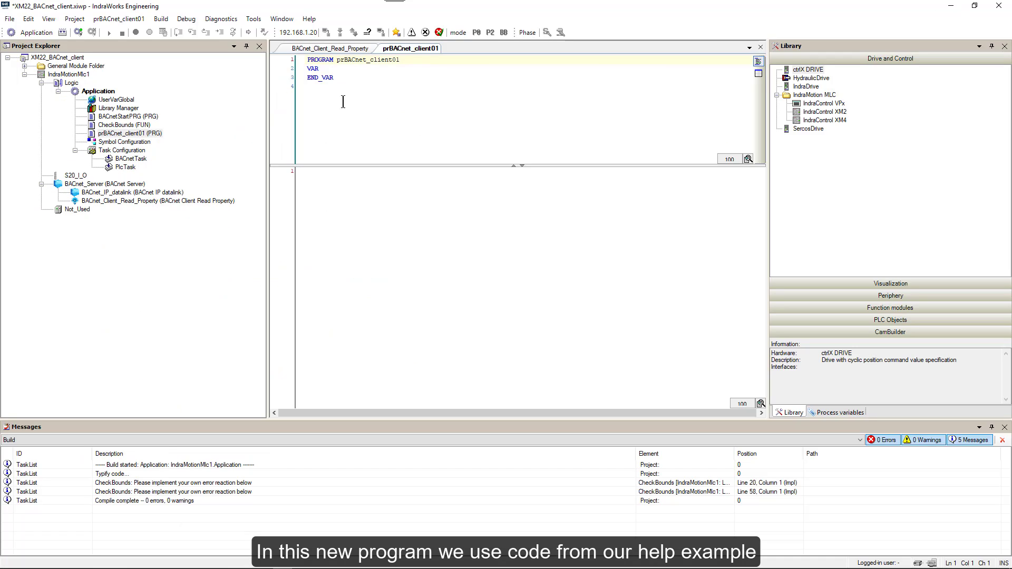
pyautogui.click(322, 67)
pyautogui.press('Return')
pyautogui.hotkey('ctrl', 'v')
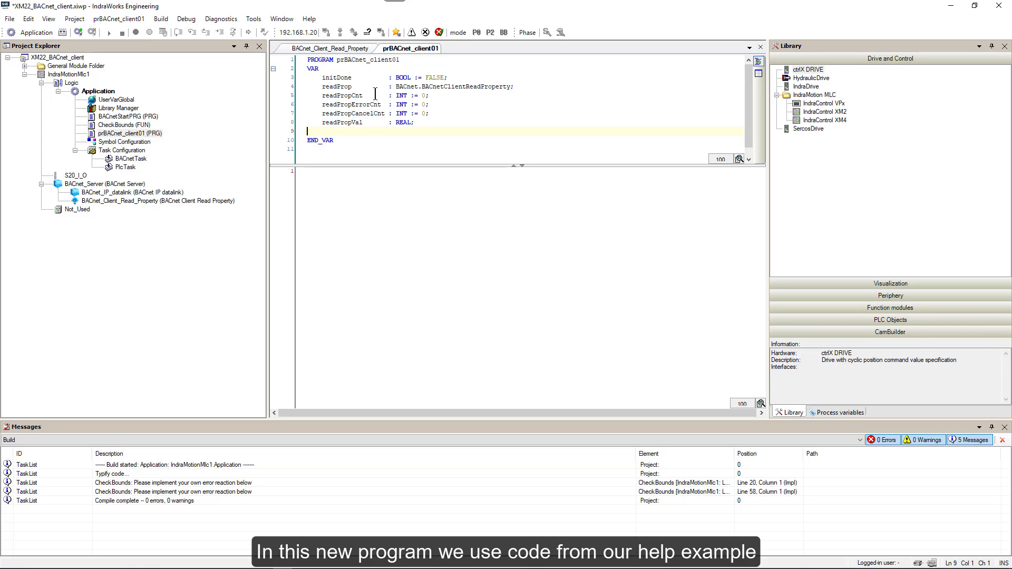
pyautogui.press('BackSpace')
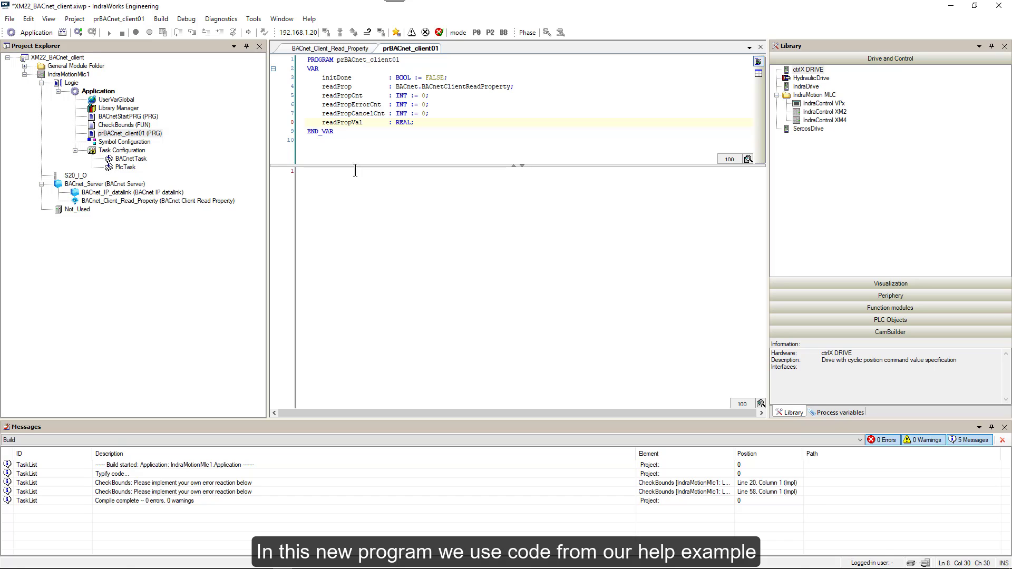
# Copy the example program's code body from the help into prBACnet_client01.
pyautogui.click(303, 514)
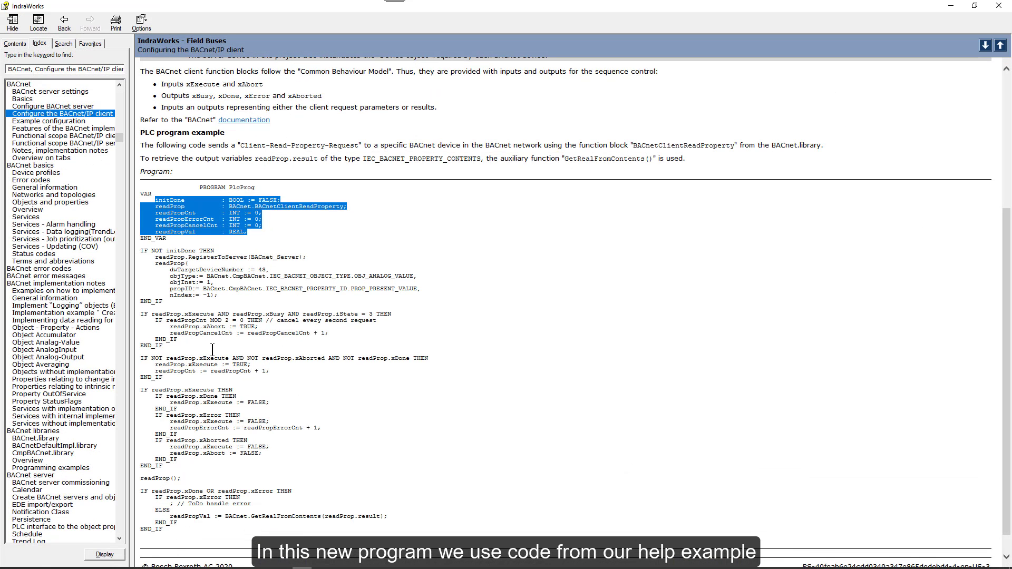
pyautogui.moveTo(140, 252); pyautogui.dragTo(287, 530)
pyautogui.hotkey('ctrl', 'c')
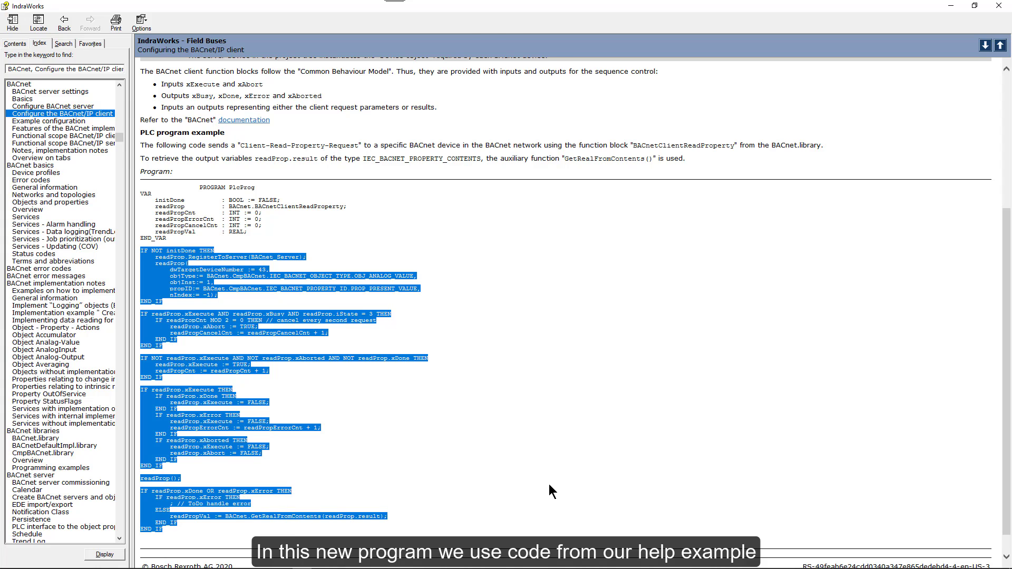
pyautogui.hotkey('alt', 'Tab')
pyautogui.hotkey('ctrl', 'v')
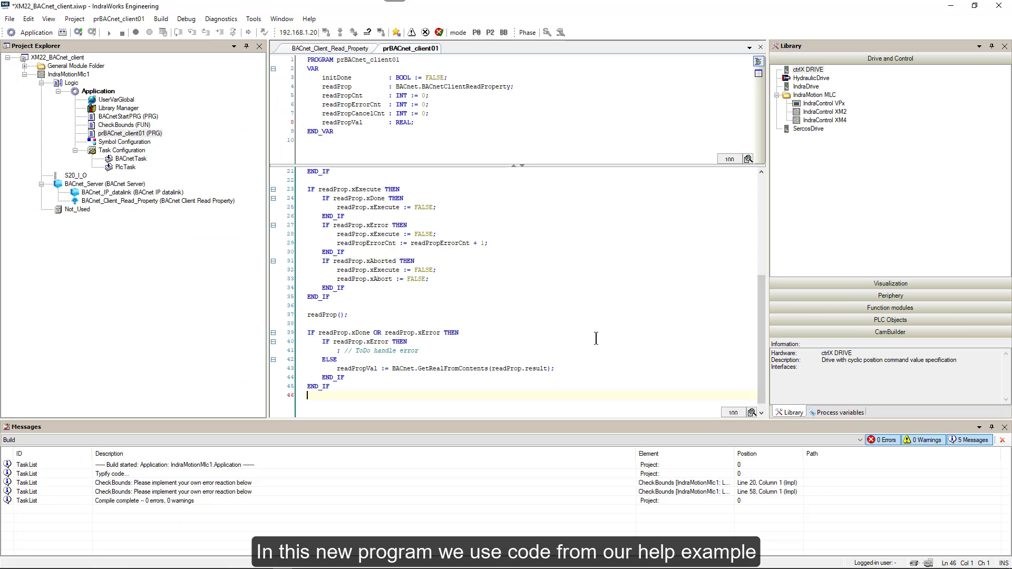
pyautogui.moveTo(762, 393); pyautogui.dragTo(777, 251)
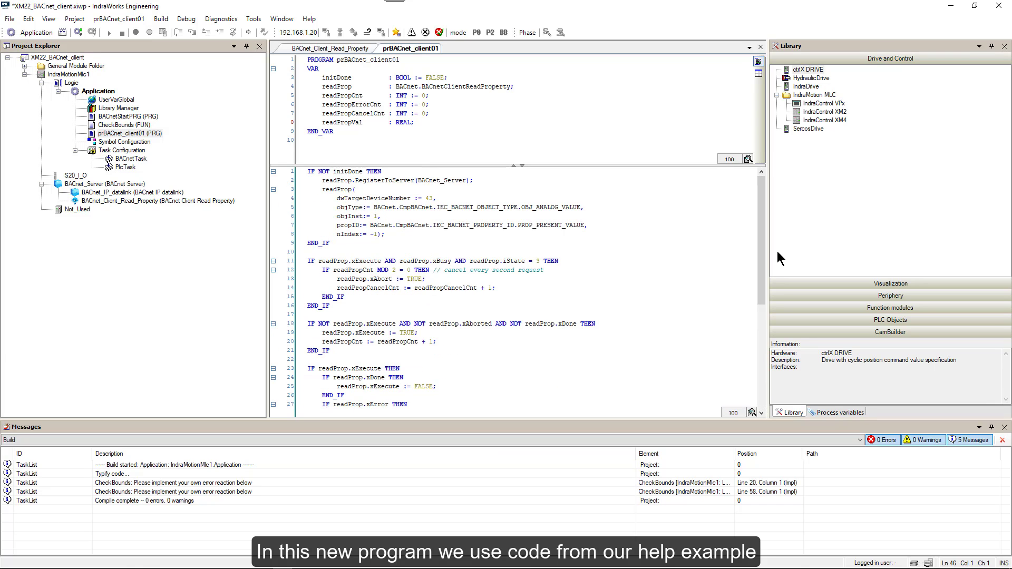
# Change dwTargetDeviceNumber from 43 to 21.
pyautogui.moveTo(401, 196)
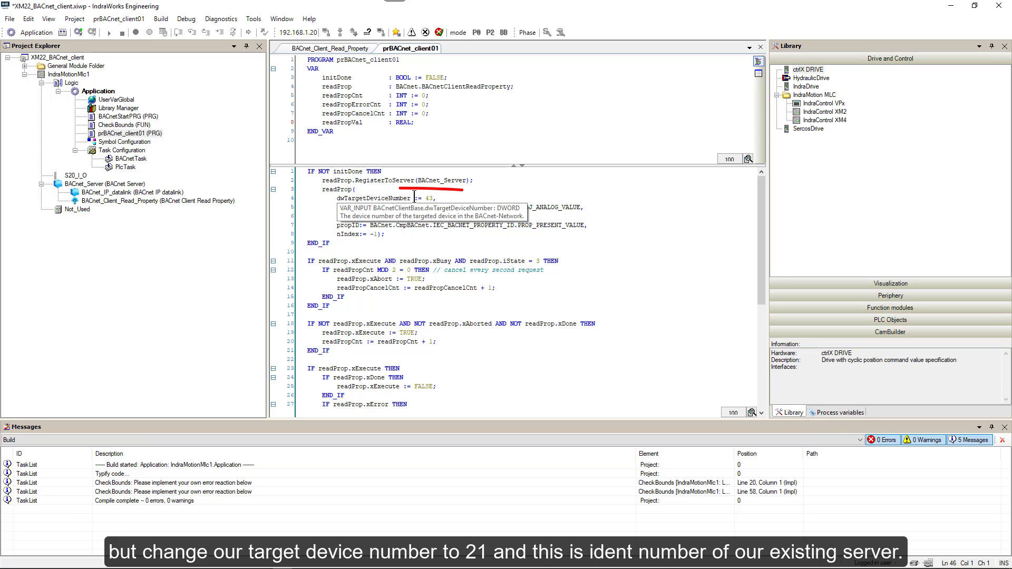
pyautogui.click(432, 198)
pyautogui.press('BackSpace')
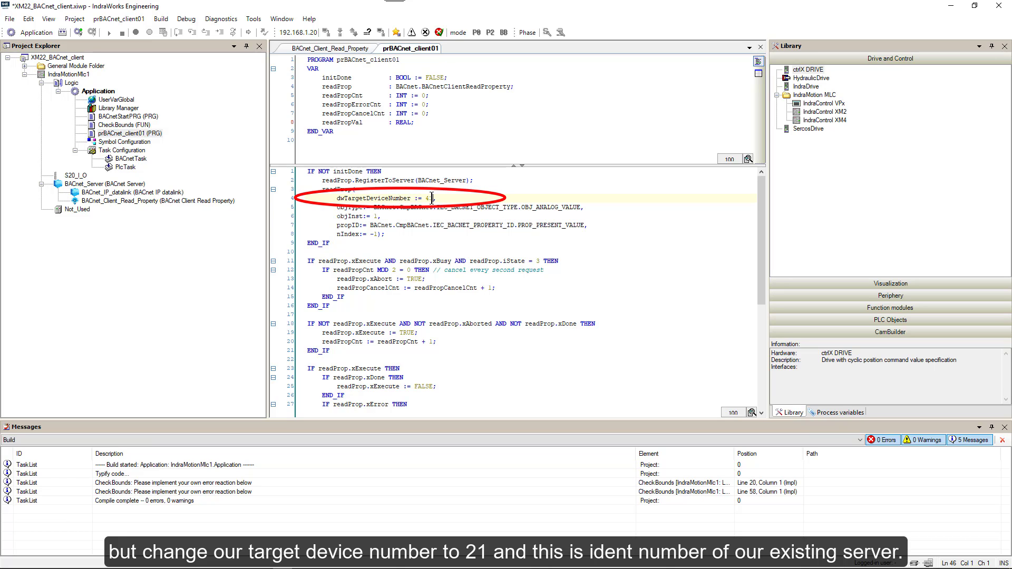
pyautogui.press('BackSpace')
pyautogui.press('BackSpace')
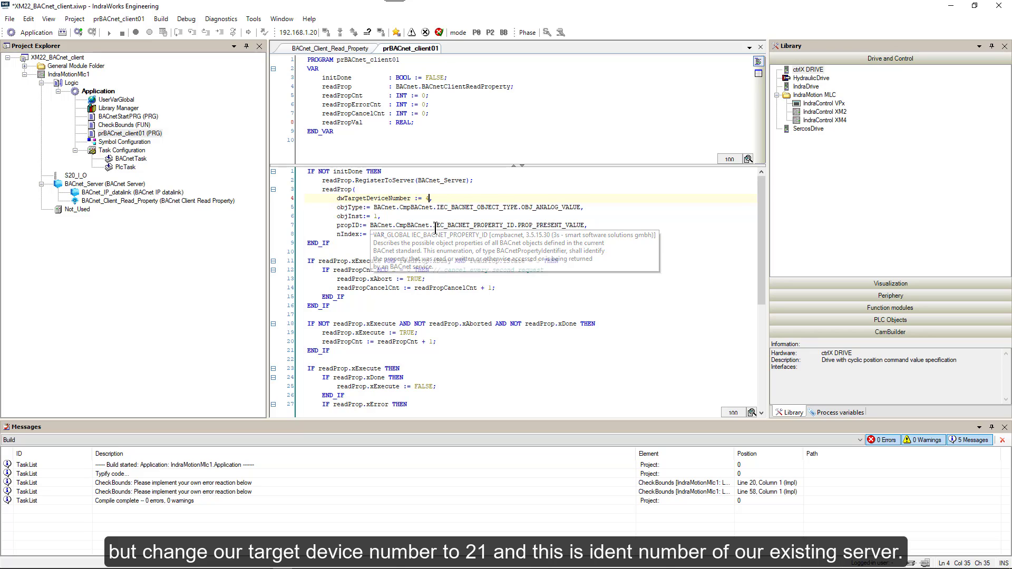
pyautogui.write('21')
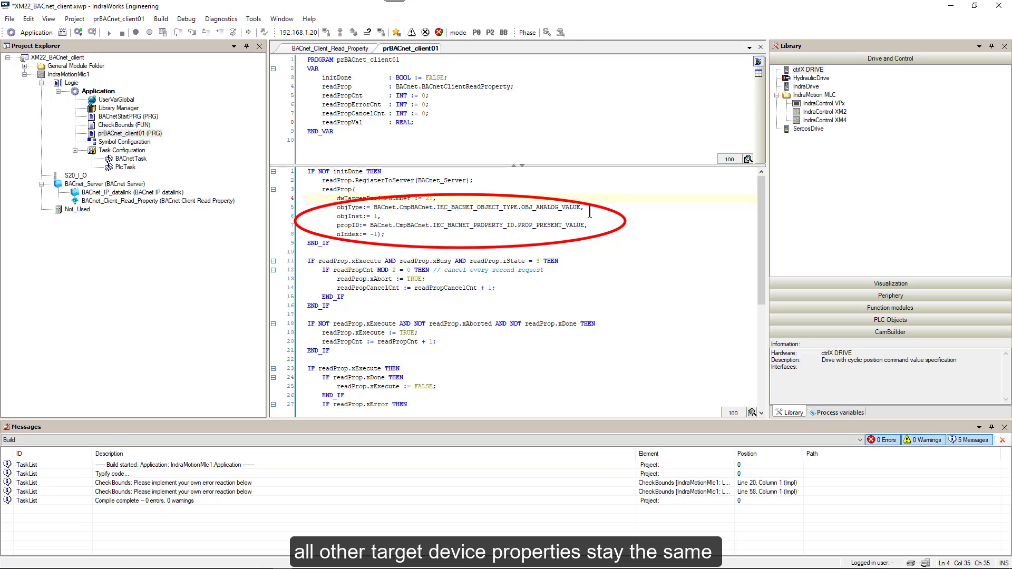
# Add a prBACnet_client01 call to PlcTask and build the application.
pyautogui.doubleClick(118, 165)
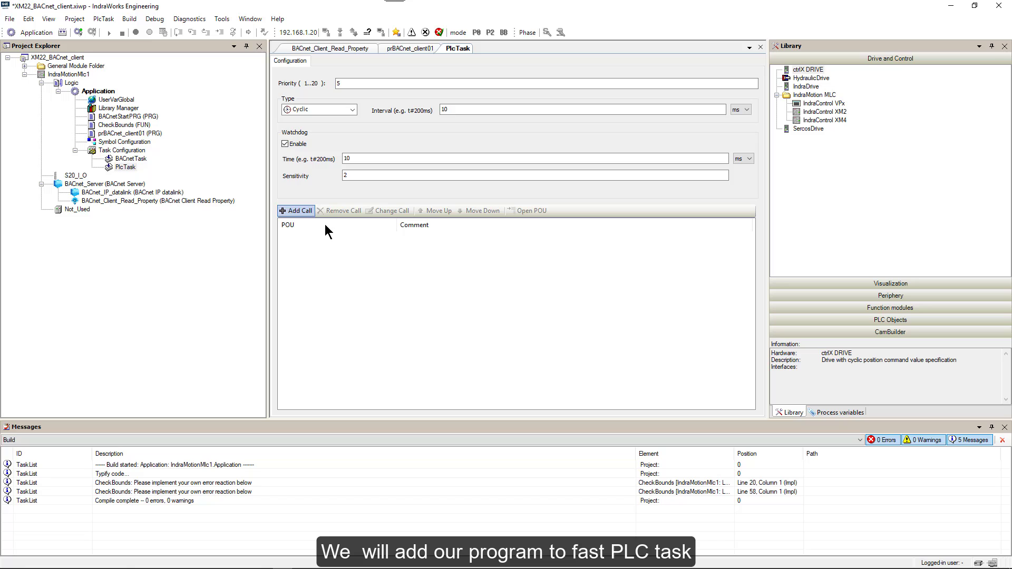
pyautogui.click(298, 210)
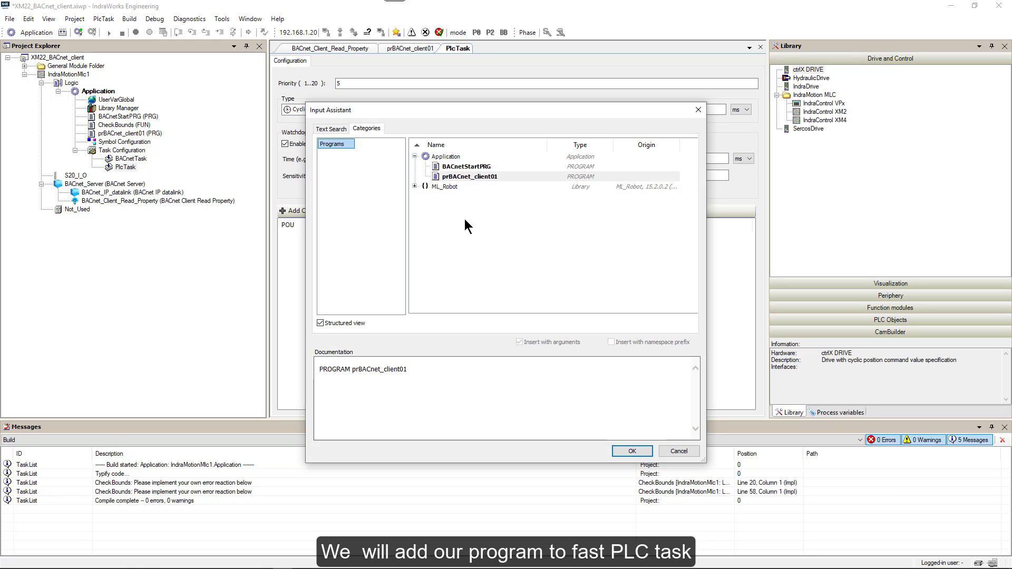
pyautogui.doubleClick(468, 177)
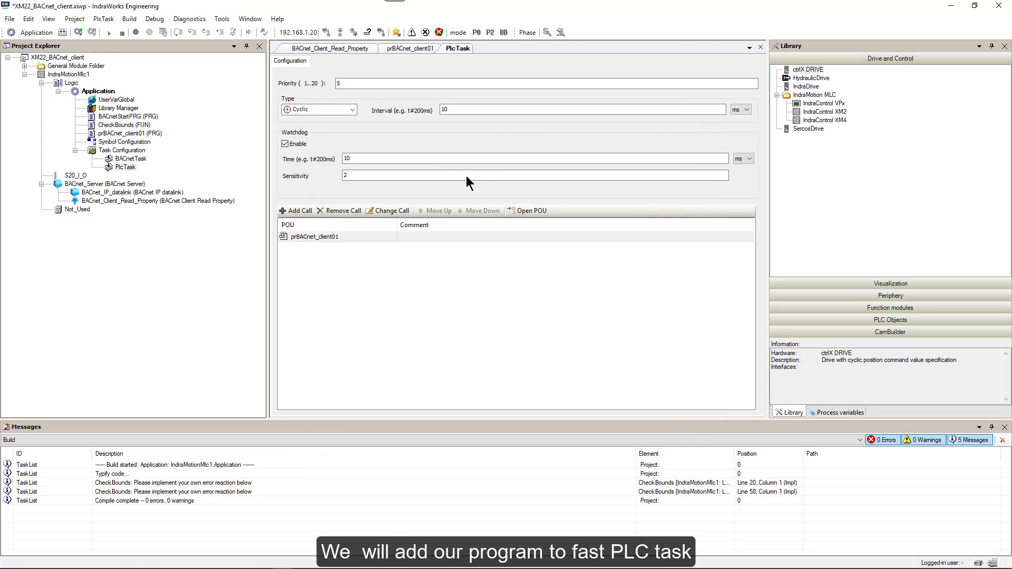
pyautogui.click(129, 20)
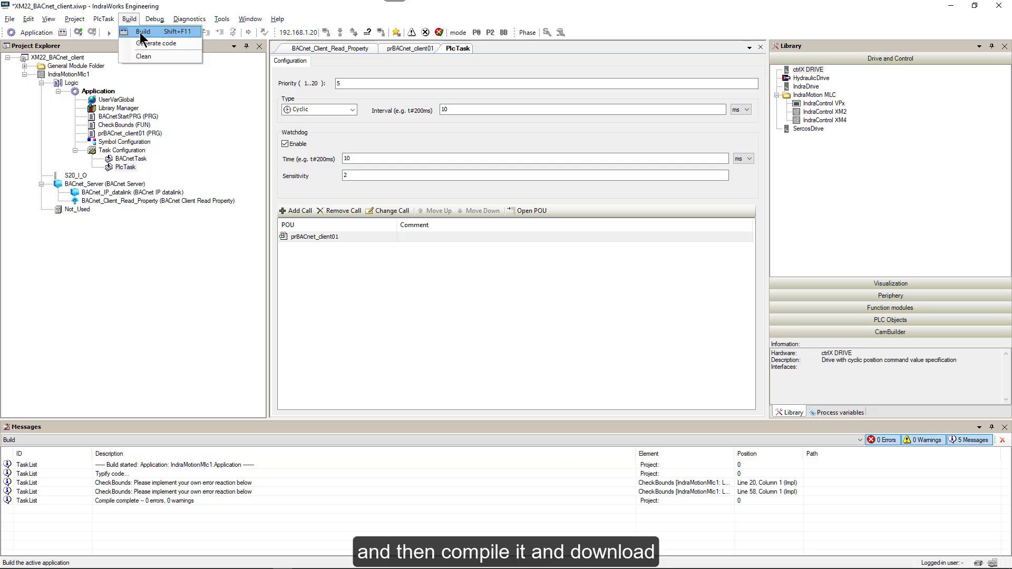
pyautogui.click(141, 33)
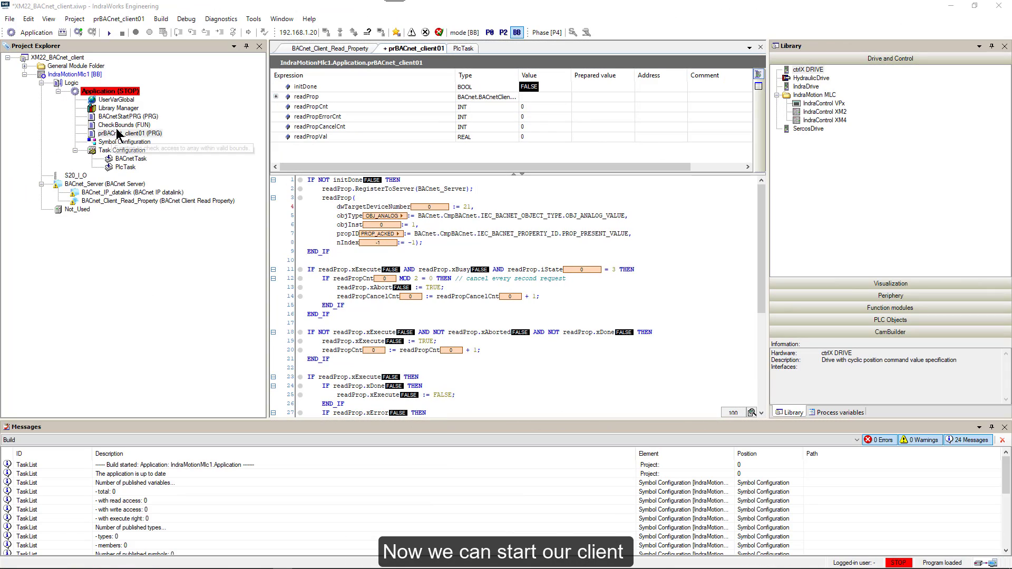
# Start the application running on the controller.
pyautogui.rightClick(109, 92)
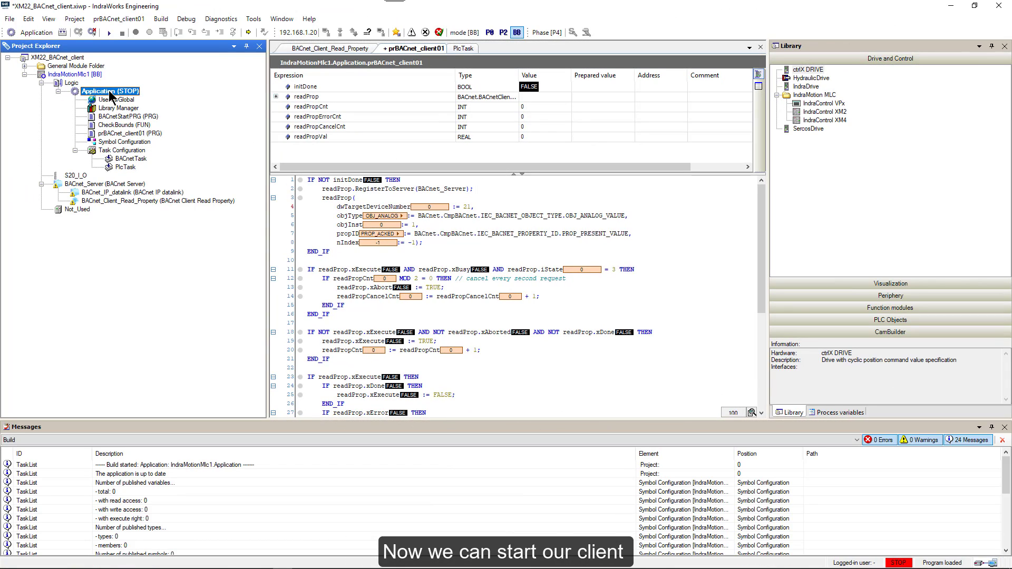
pyautogui.click(128, 144)
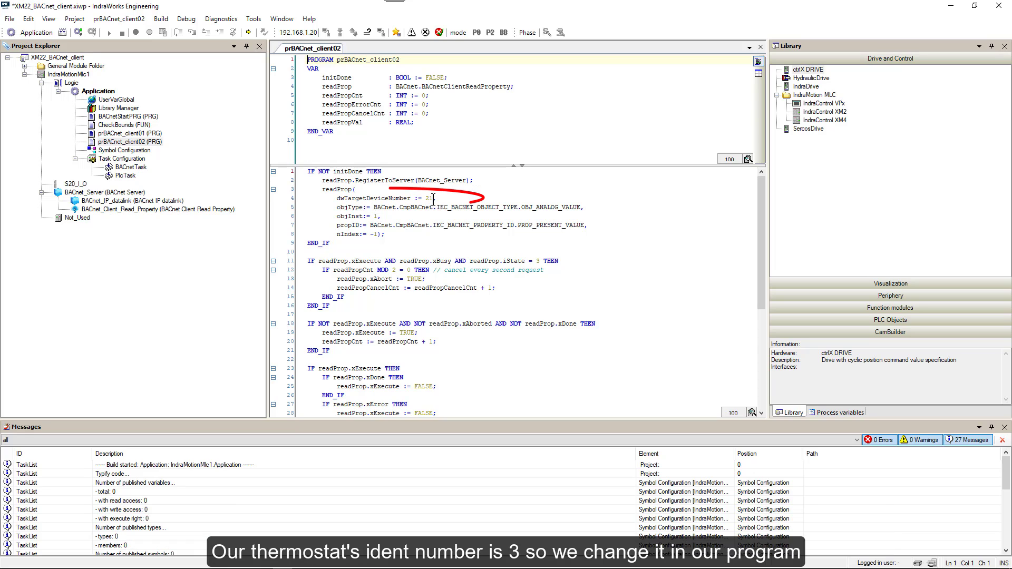
# Change prBACnet_client02's dwTargetDeviceNumber from 21 to 3.
pyautogui.click(433, 199)
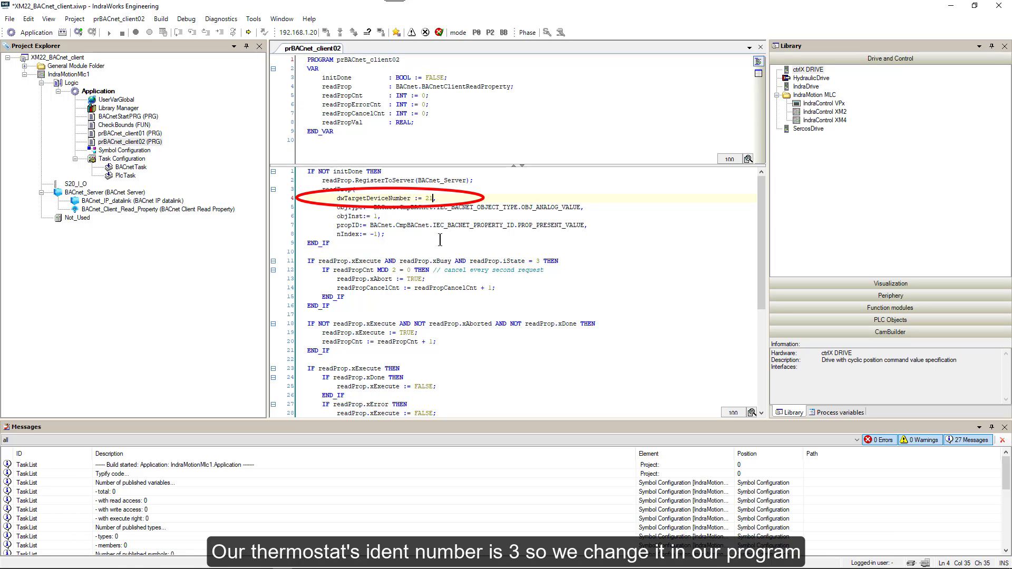
pyautogui.press('BackSpace')
pyautogui.write('3')
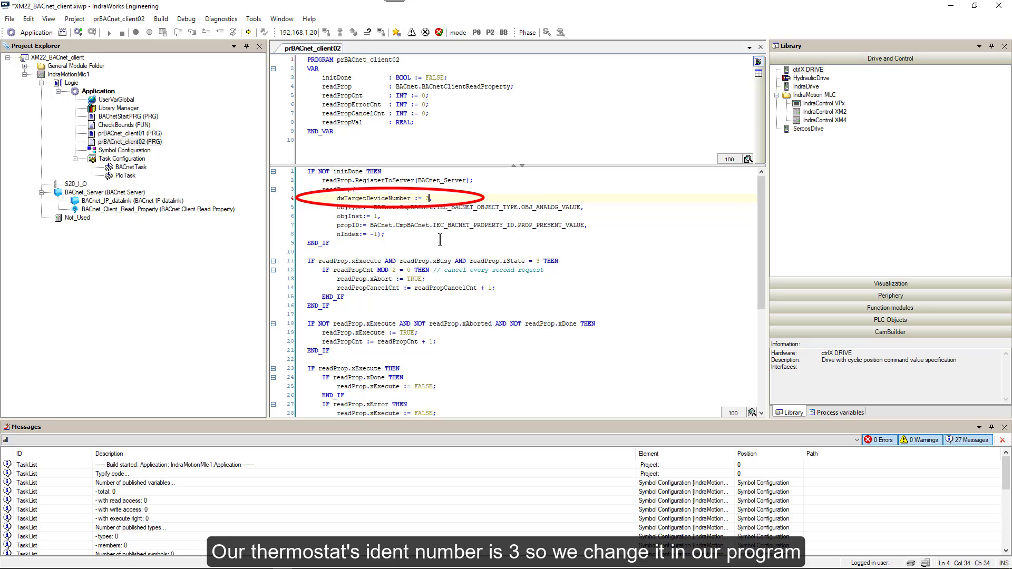
pyautogui.click(580, 206)
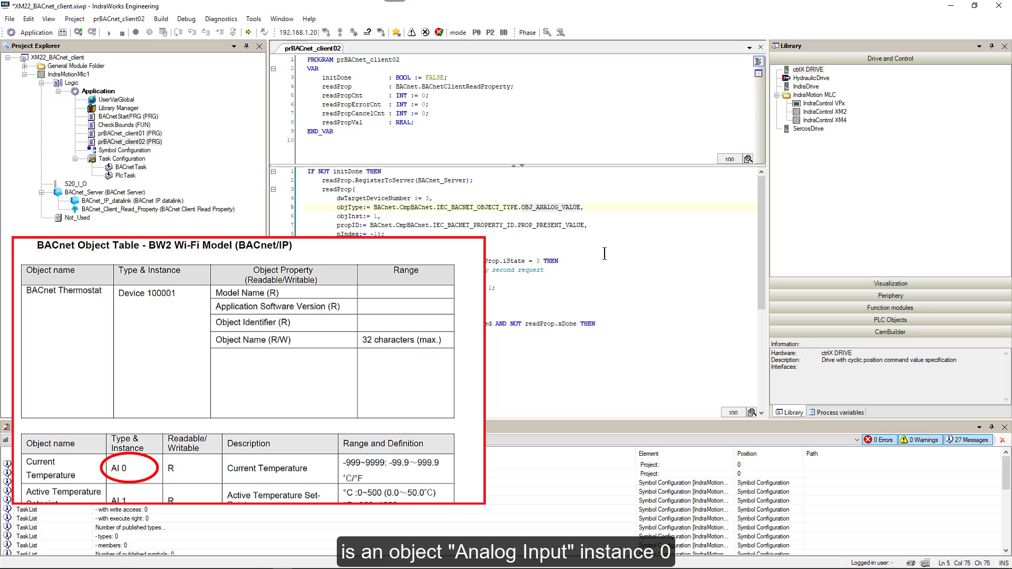
# Change objType to OBJ_ANALOG_INPUT from the autocomplete list.
pyautogui.press('BackSpace')
pyautogui.press('BackSpace')
pyautogui.press('BackSpace')
pyautogui.press('BackSpace')
pyautogui.press('BackSpace')
pyautogui.press('BackSpace')
pyautogui.press('BackSpace')
pyautogui.press('BackSpace')
pyautogui.press('BackSpace')
pyautogui.press('BackSpace')
pyautogui.press('BackSpace')
pyautogui.press('BackSpace')
pyautogui.press('BackSpace')
pyautogui.press('BackSpace')
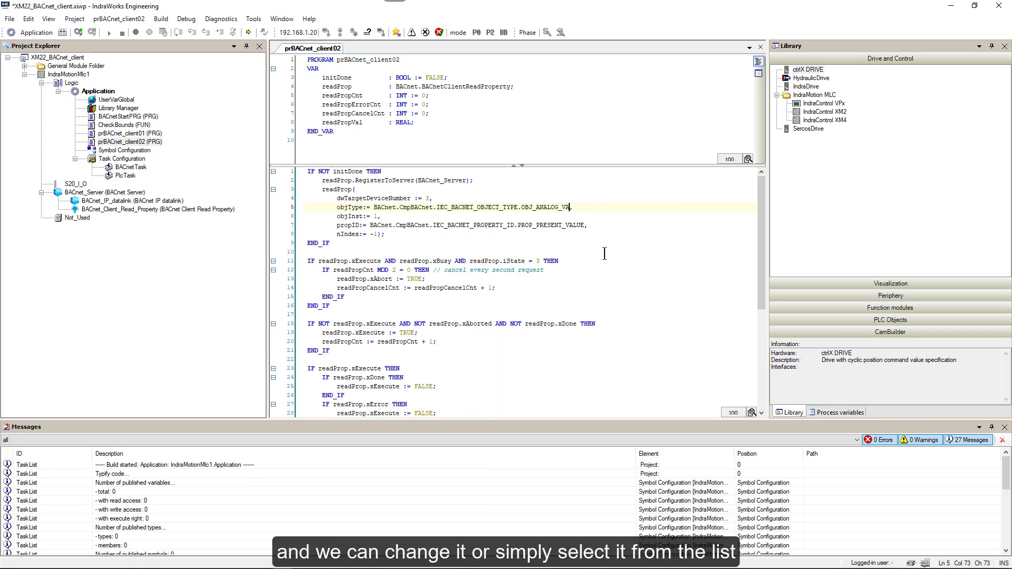
pyautogui.press('BackSpace')
pyautogui.press('BackSpace')
pyautogui.write('.')
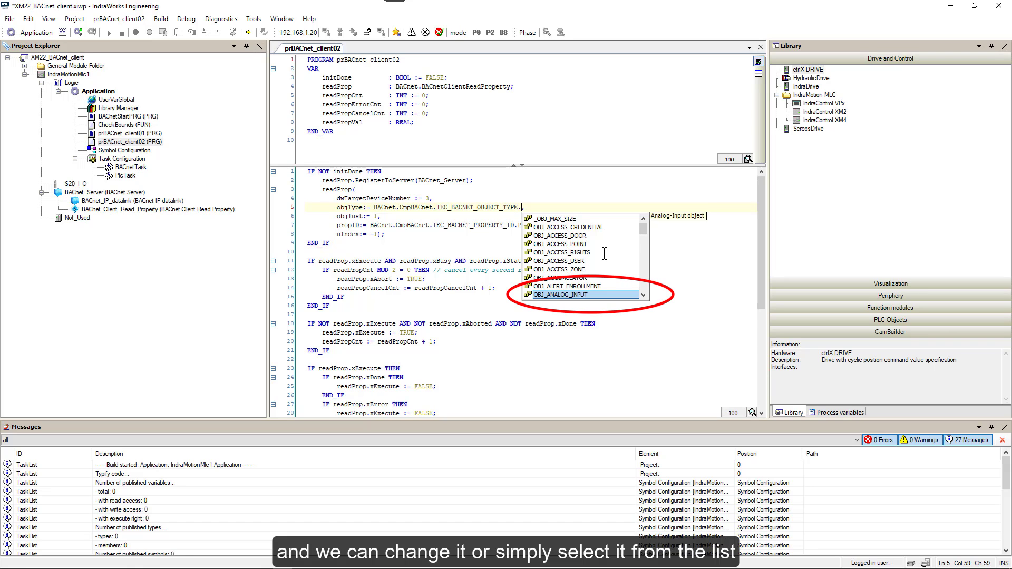
pyautogui.doubleClick(568, 294)
# Set objInst from 1 to 0 and open the PlcTask configuration.
pyautogui.click(378, 216)
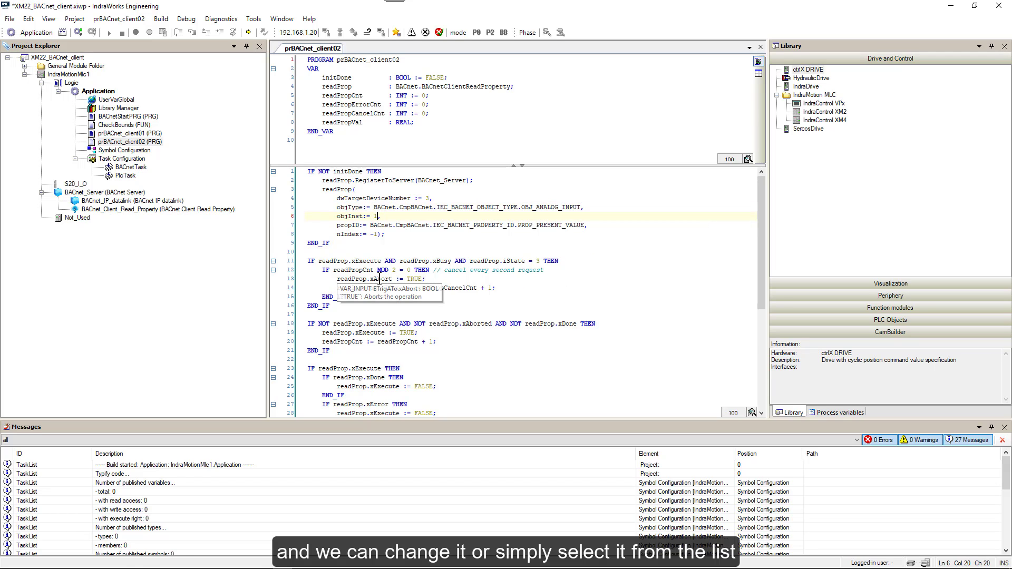
pyautogui.press('BackSpace')
pyautogui.write('0')
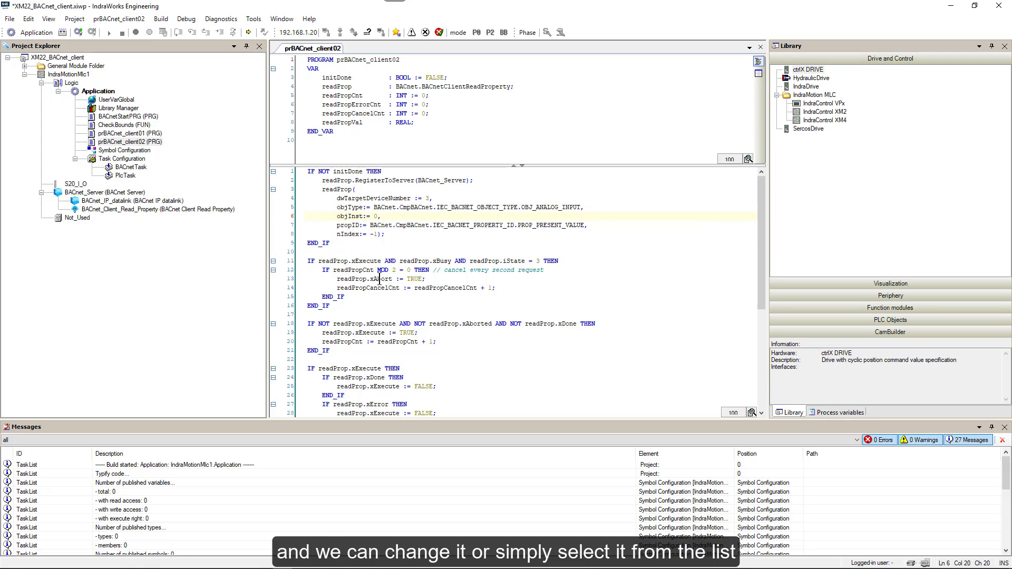
pyautogui.doubleClick(118, 177)
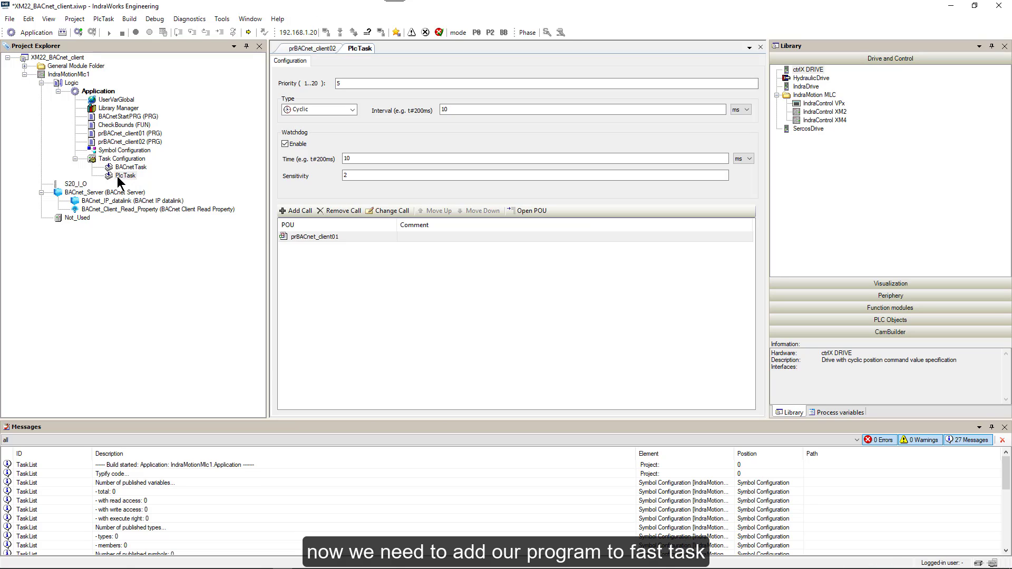
# Add a prBACnet_client02 call to PlcTask and close the task configuration.
pyautogui.click(295, 212)
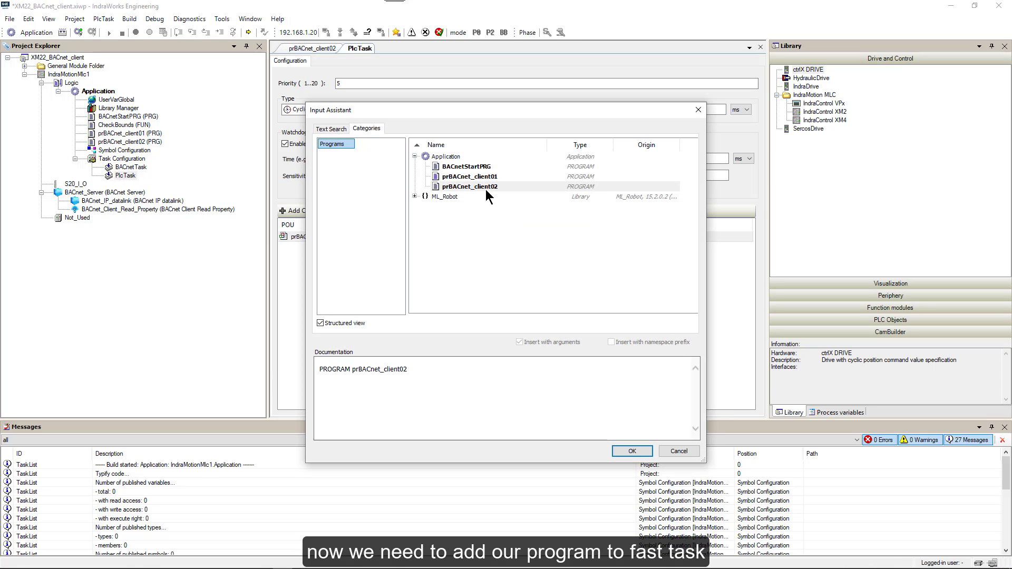
pyautogui.doubleClick(457, 183)
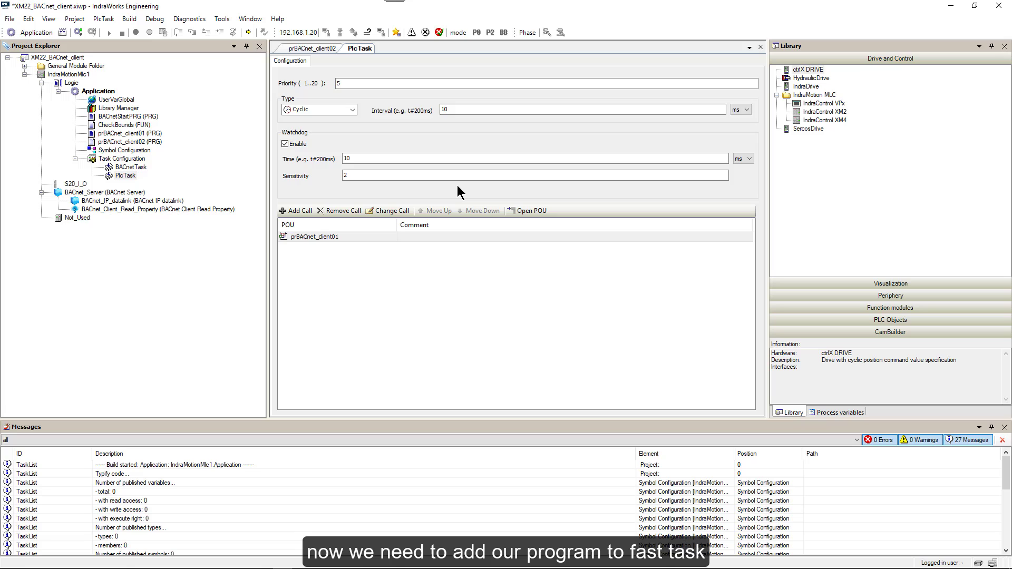
pyautogui.click(760, 48)
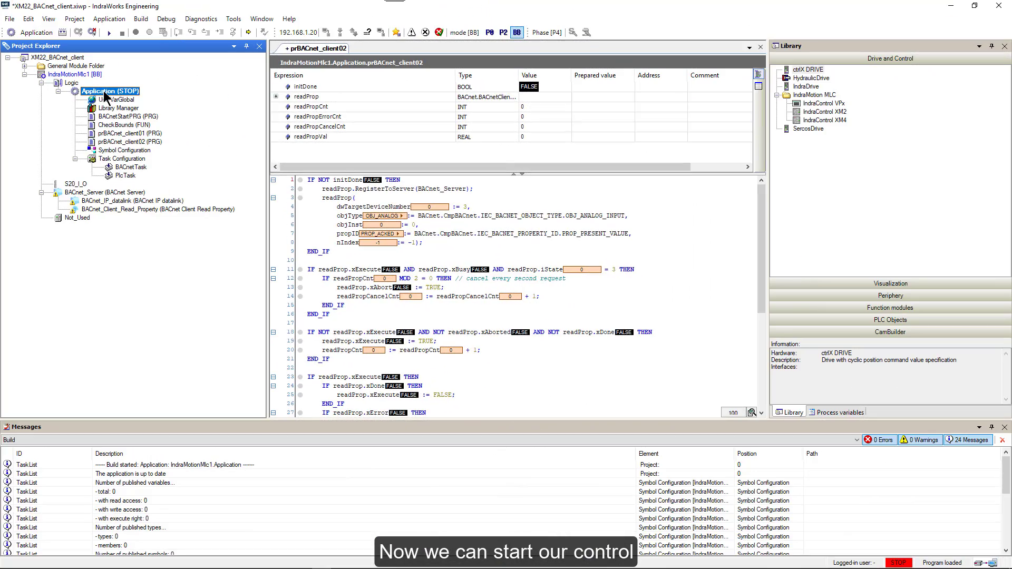
# Start the rebuilt application running on the controller.
pyautogui.rightClick(105, 97)
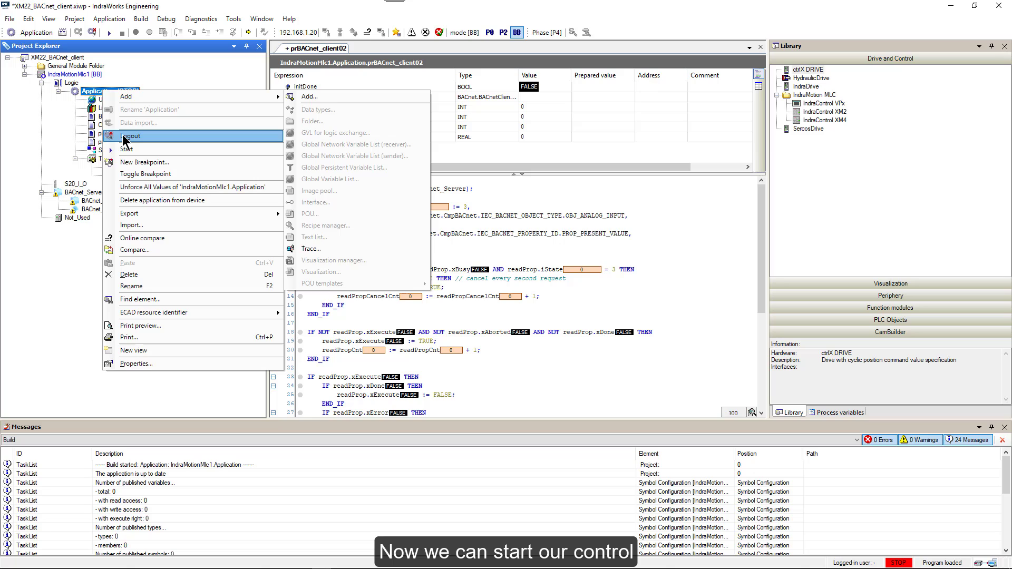
pyautogui.click(126, 150)
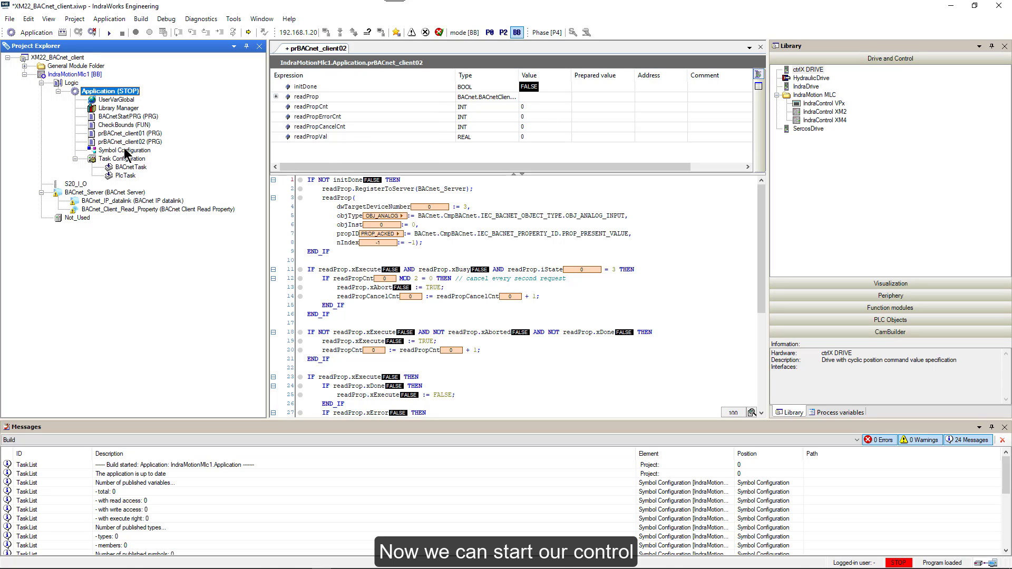